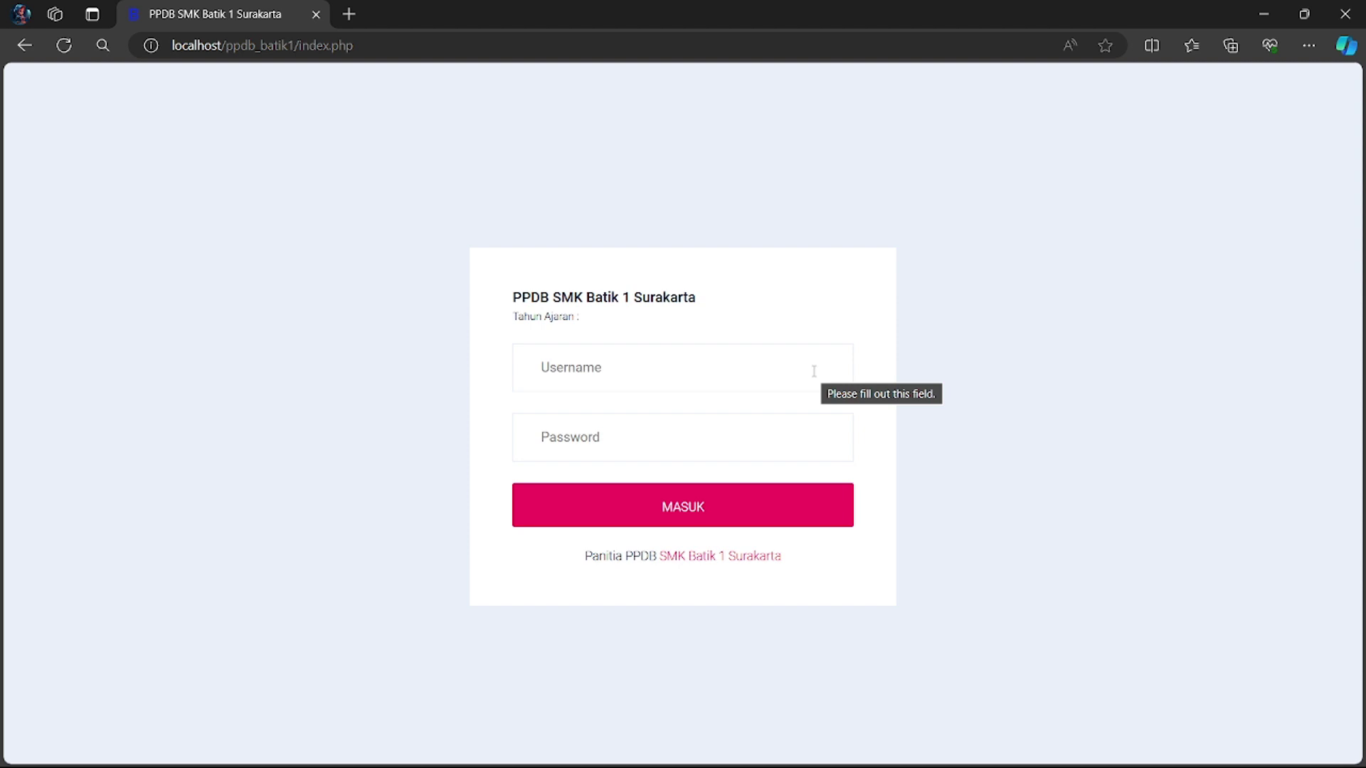
- Log in with the administrator username and password to reach the Home dashboard
click(704, 362)
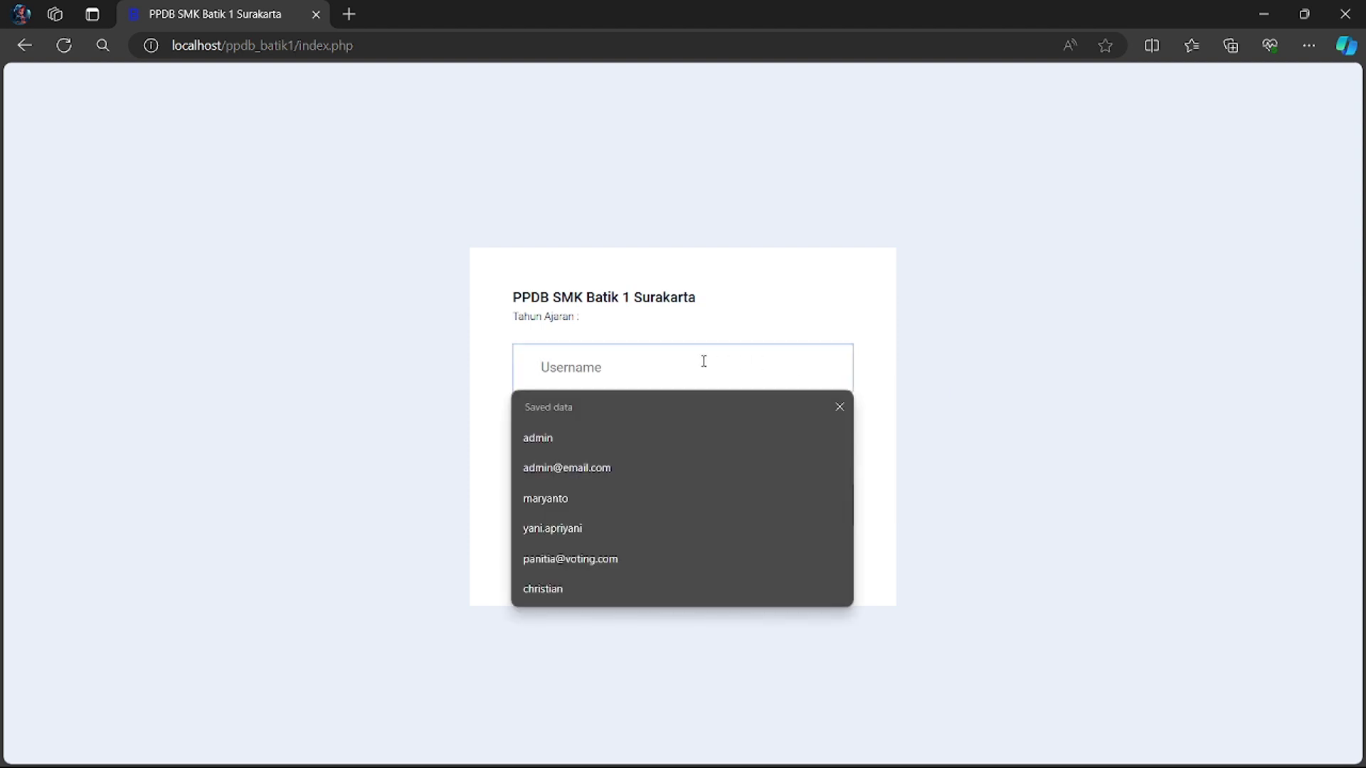
text(admin)
click(827, 270)
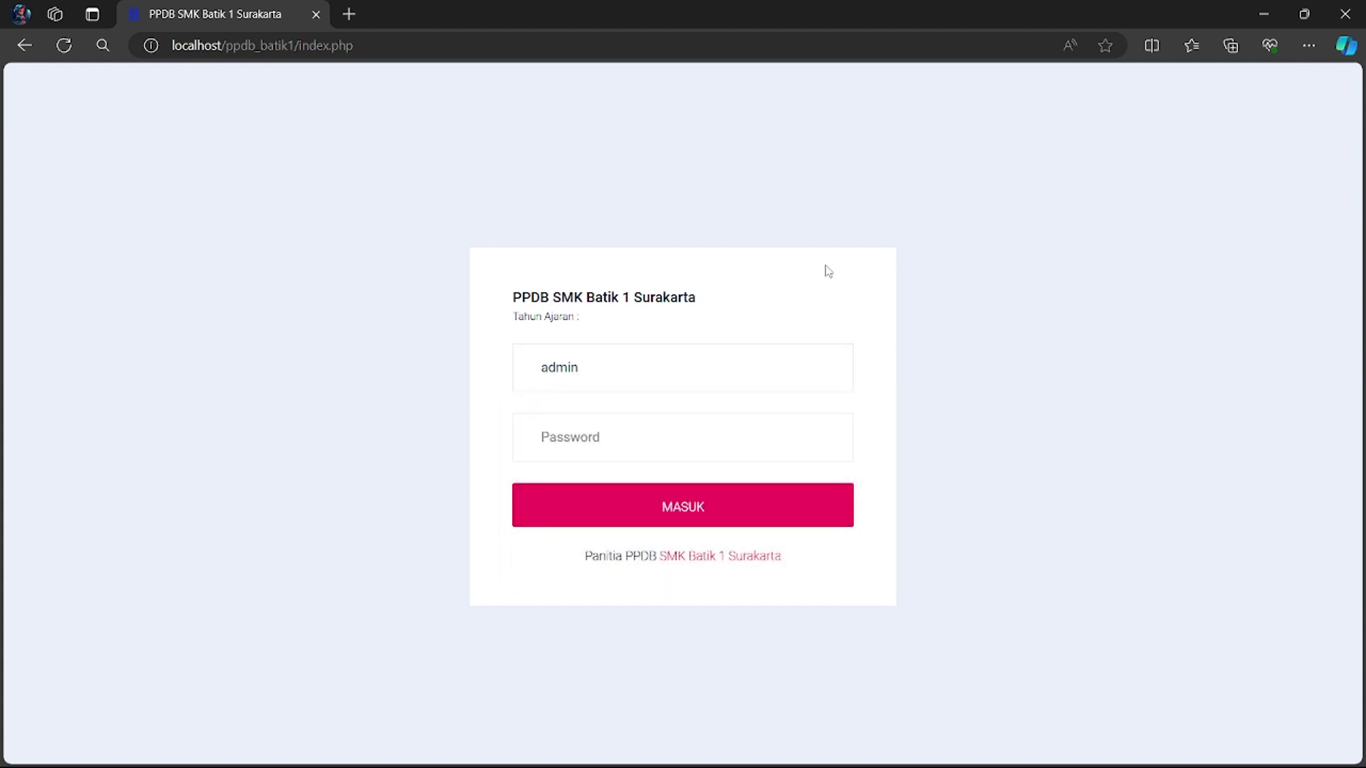
click(644, 446)
text(a)
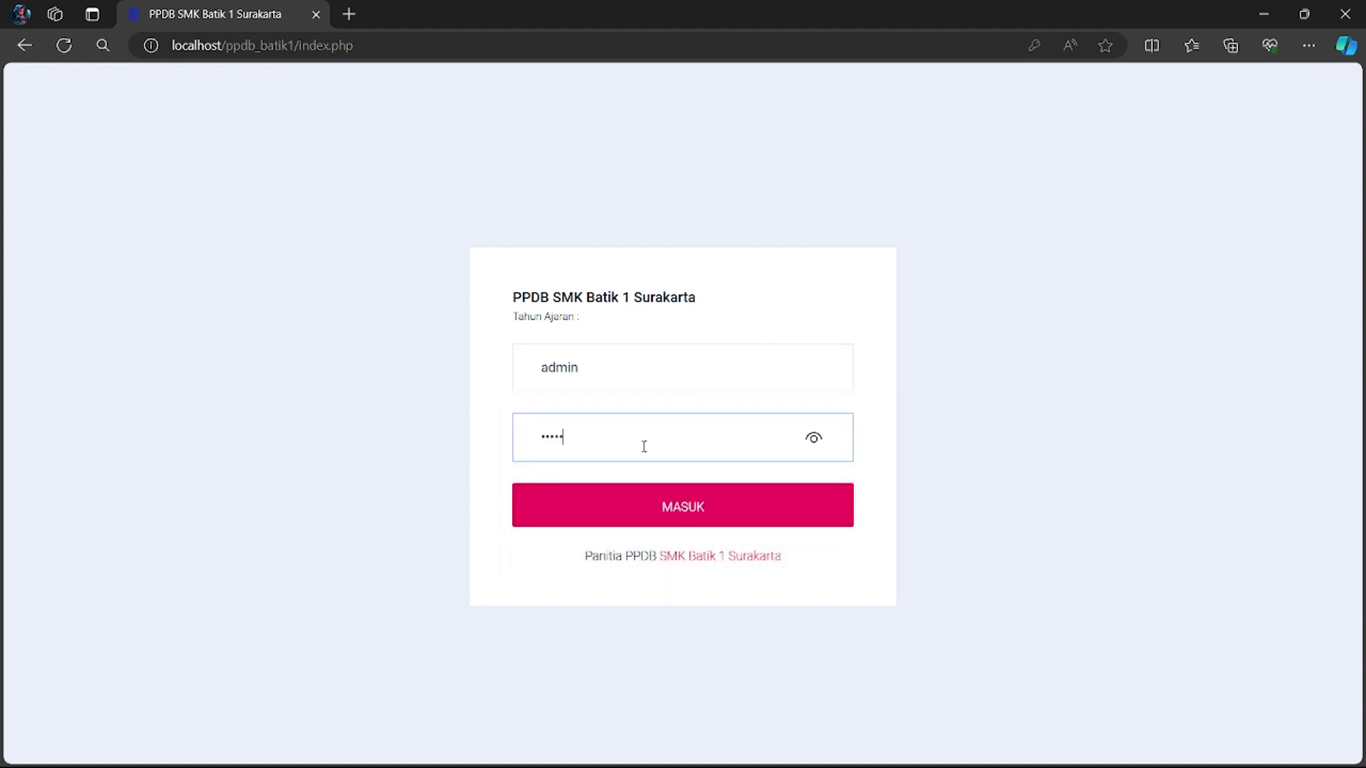
text(dmin)
click(687, 508)
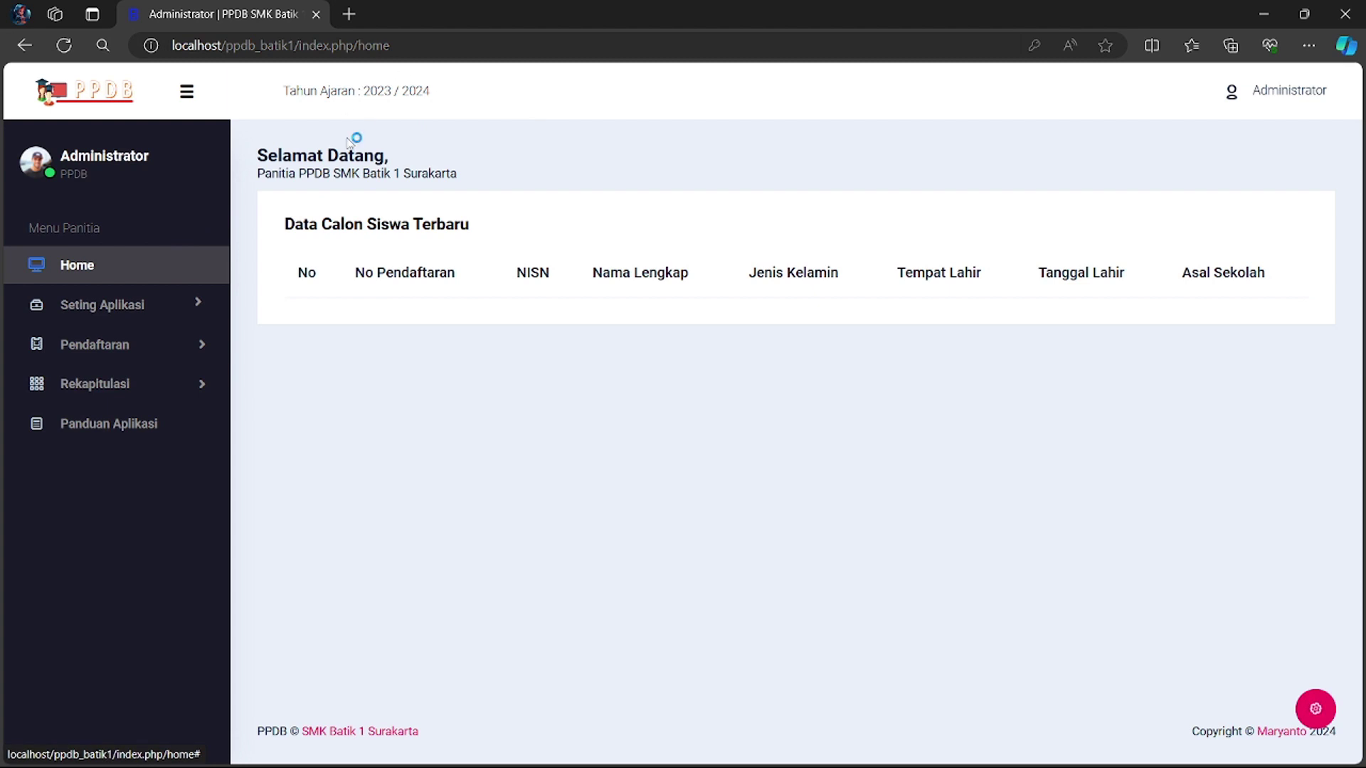
- Activate the 2024 / 2025 academic year under Seting Aplikasi > Tahun Ajaran
click(166, 307)
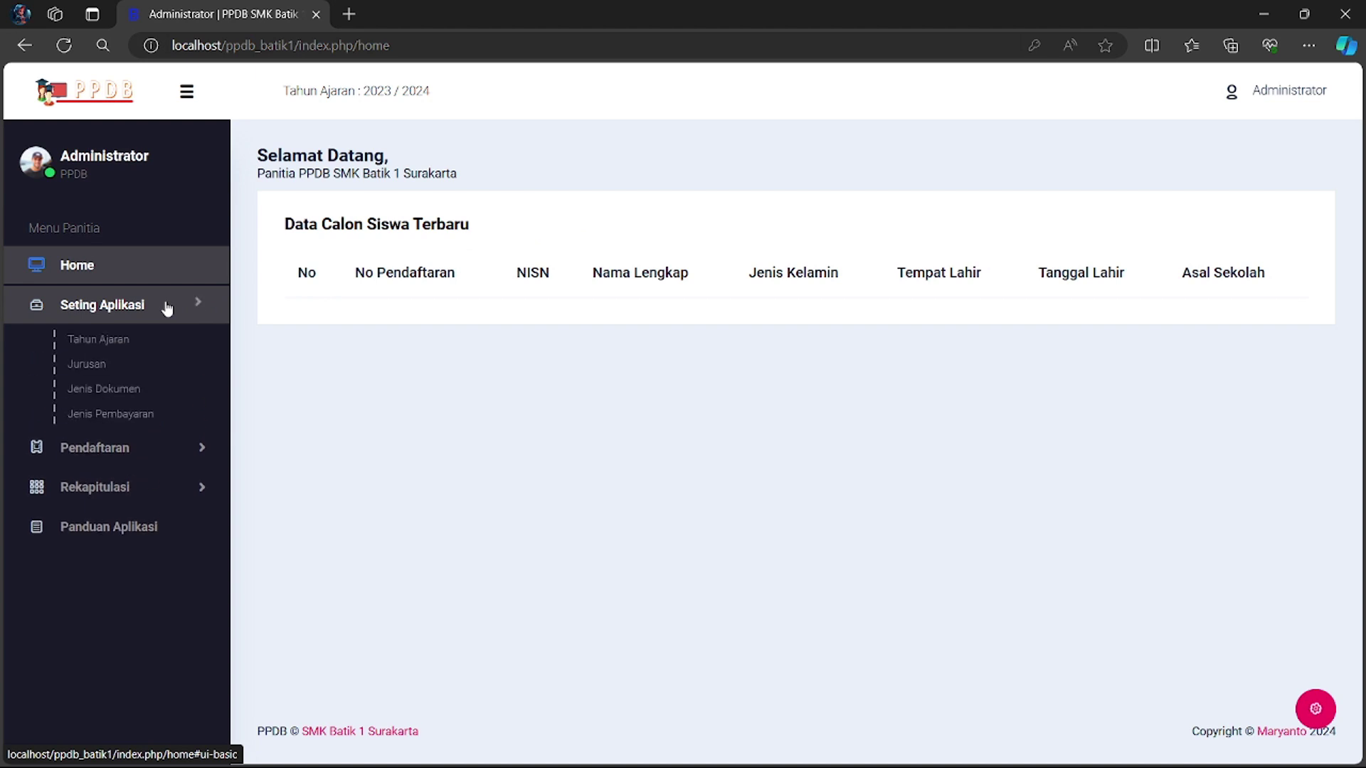
click(114, 342)
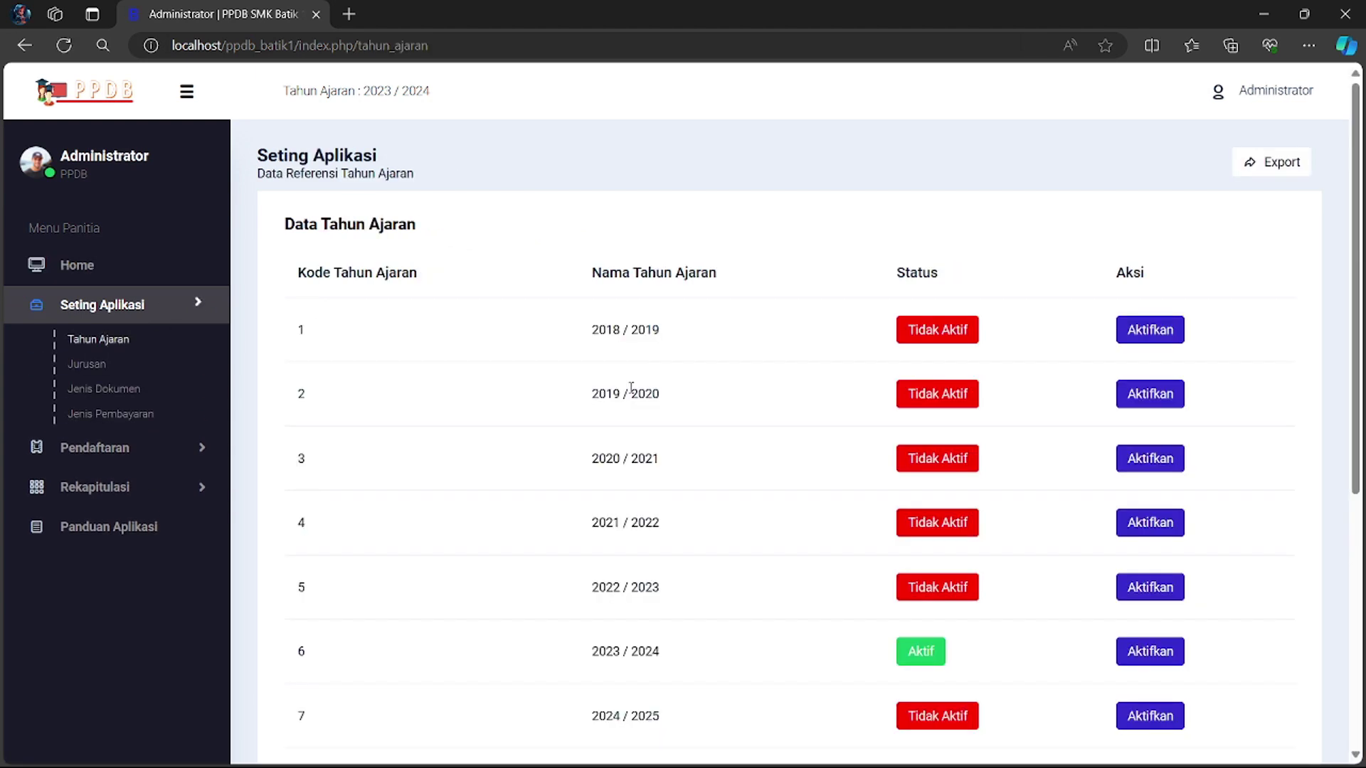
scroll(726, 503, down, 1)
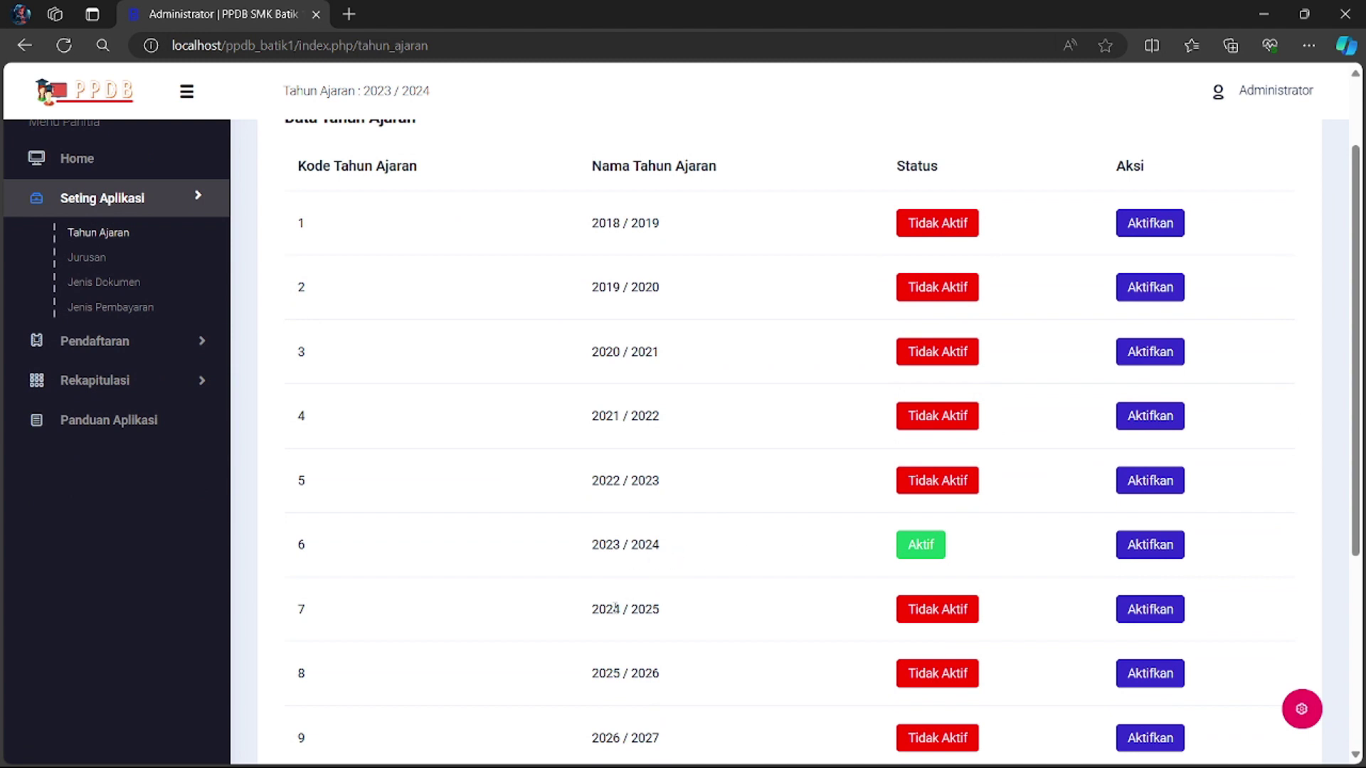
click(1147, 611)
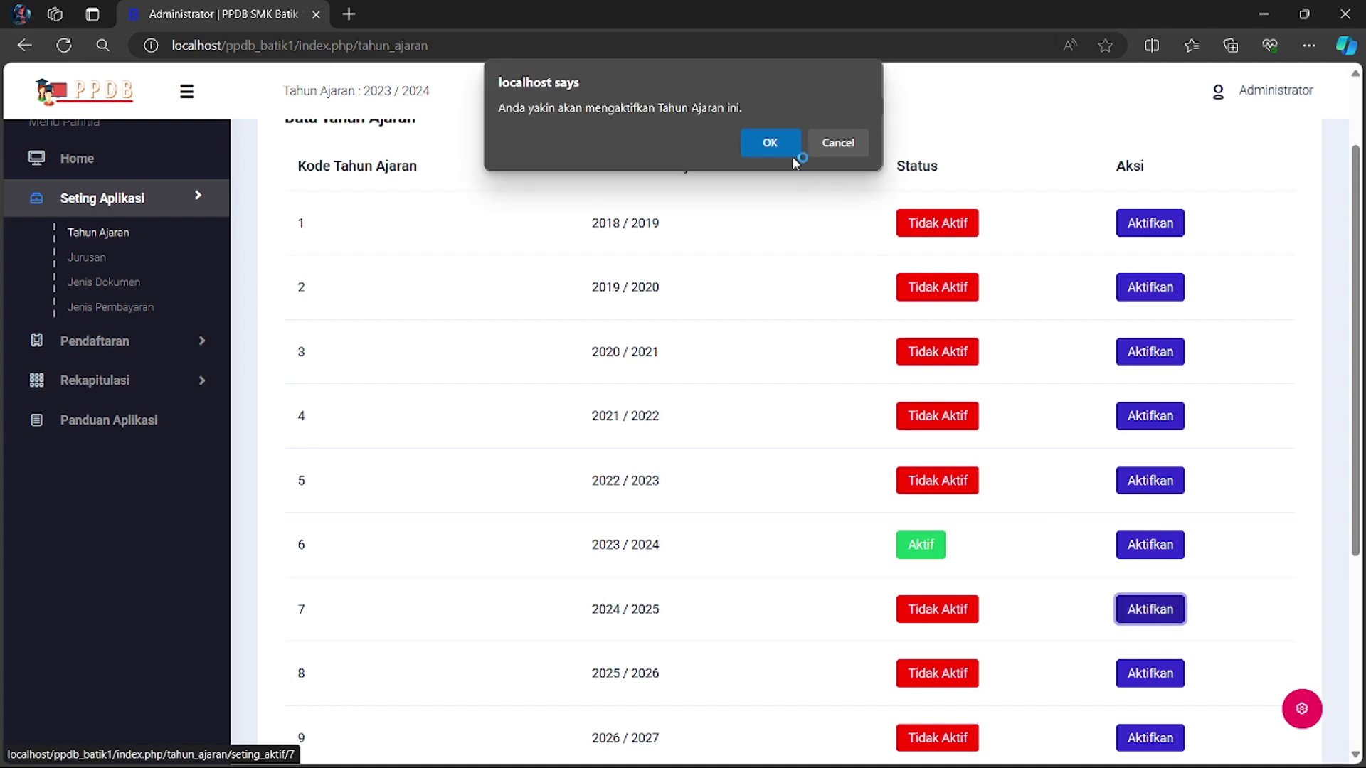
click(769, 143)
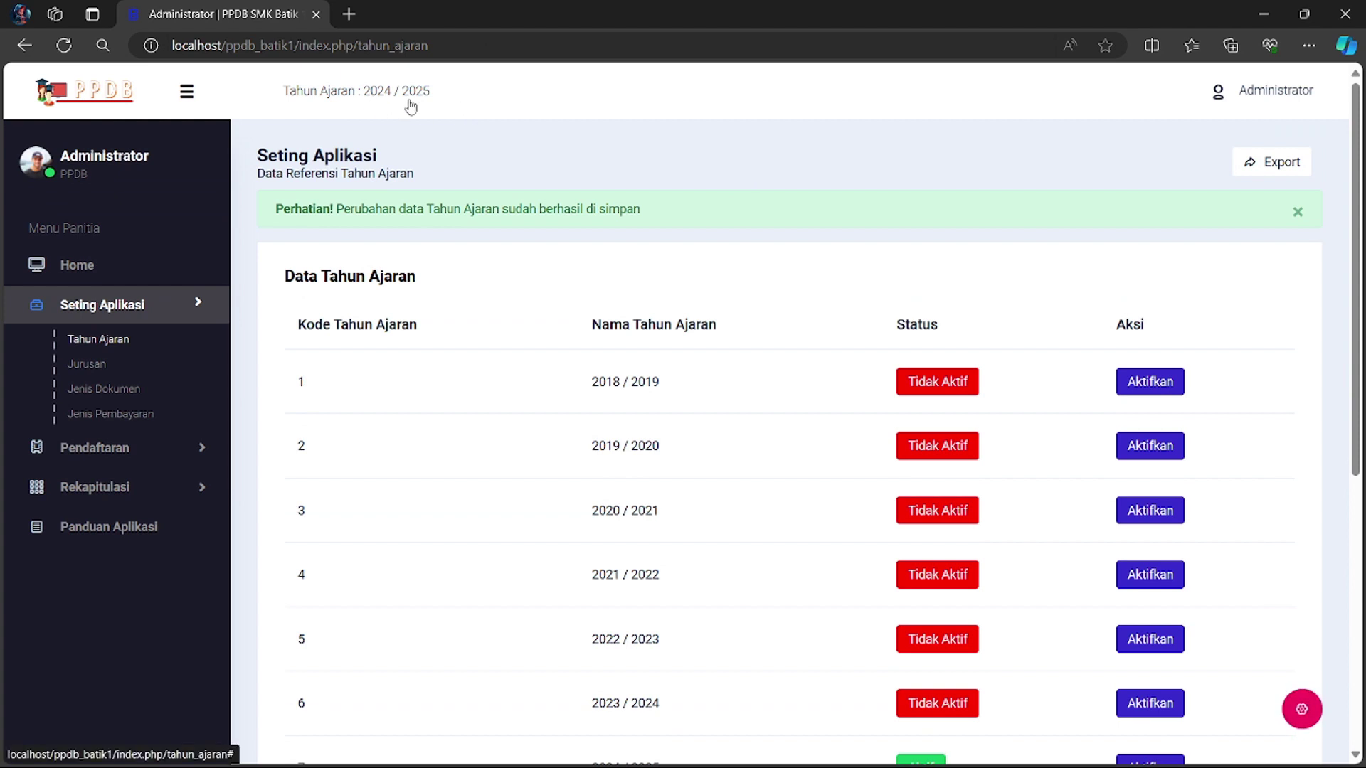
- Go back through Seting Aplikasi and open the Jurusan majors list
click(75, 263)
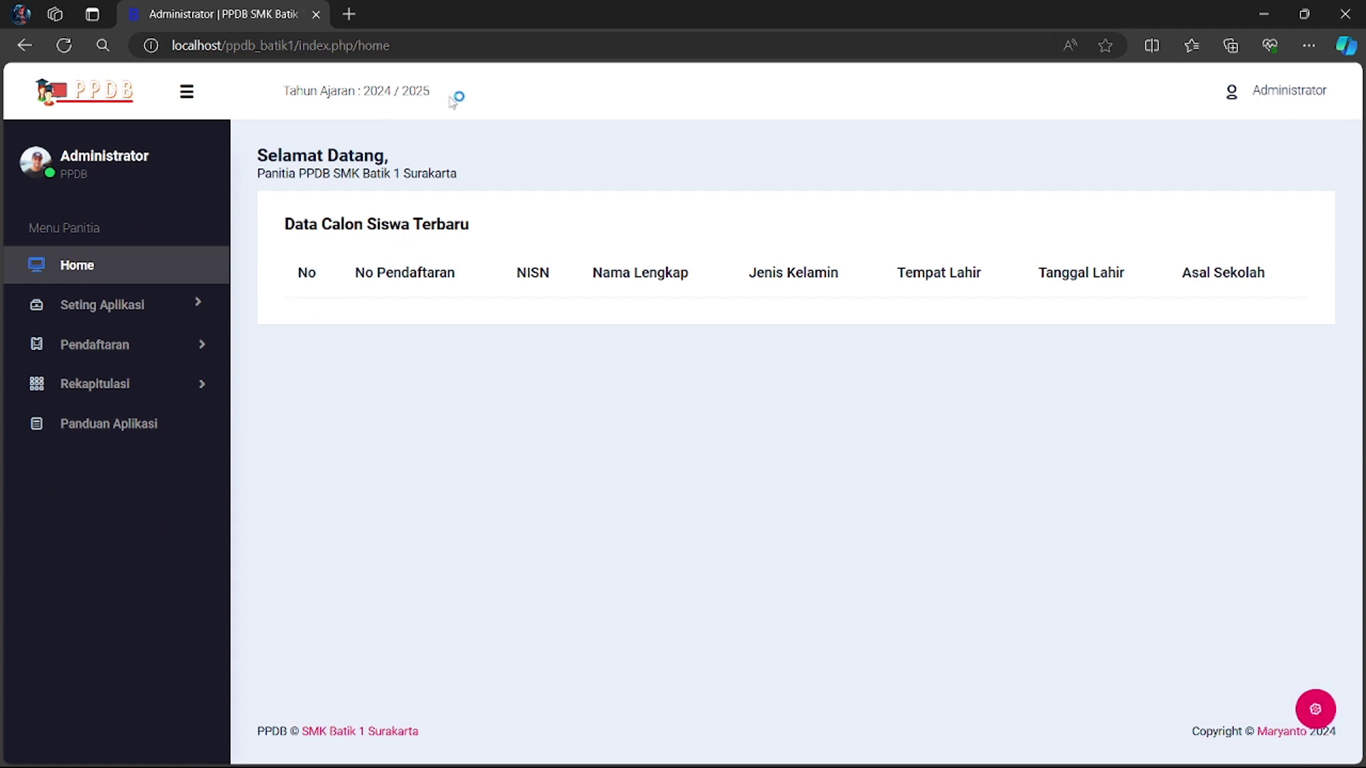
click(181, 306)
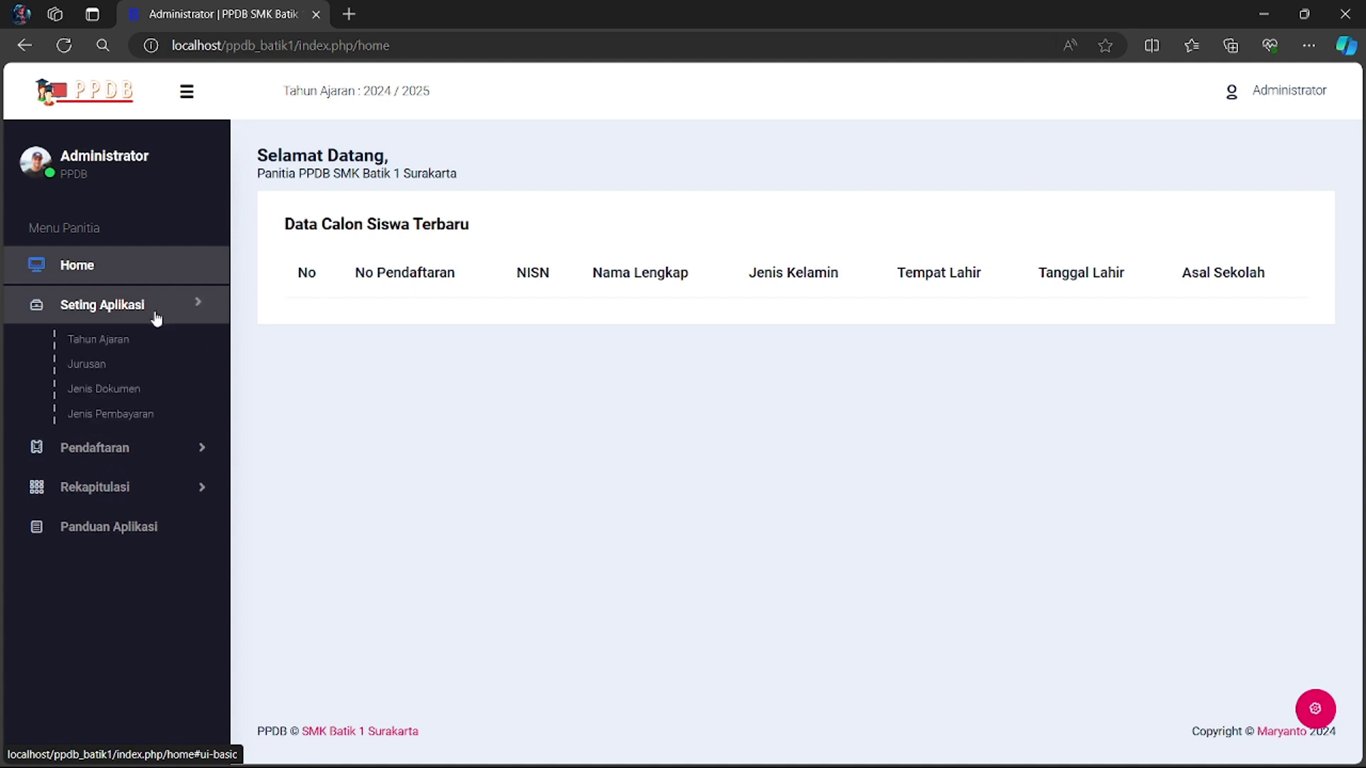
click(103, 342)
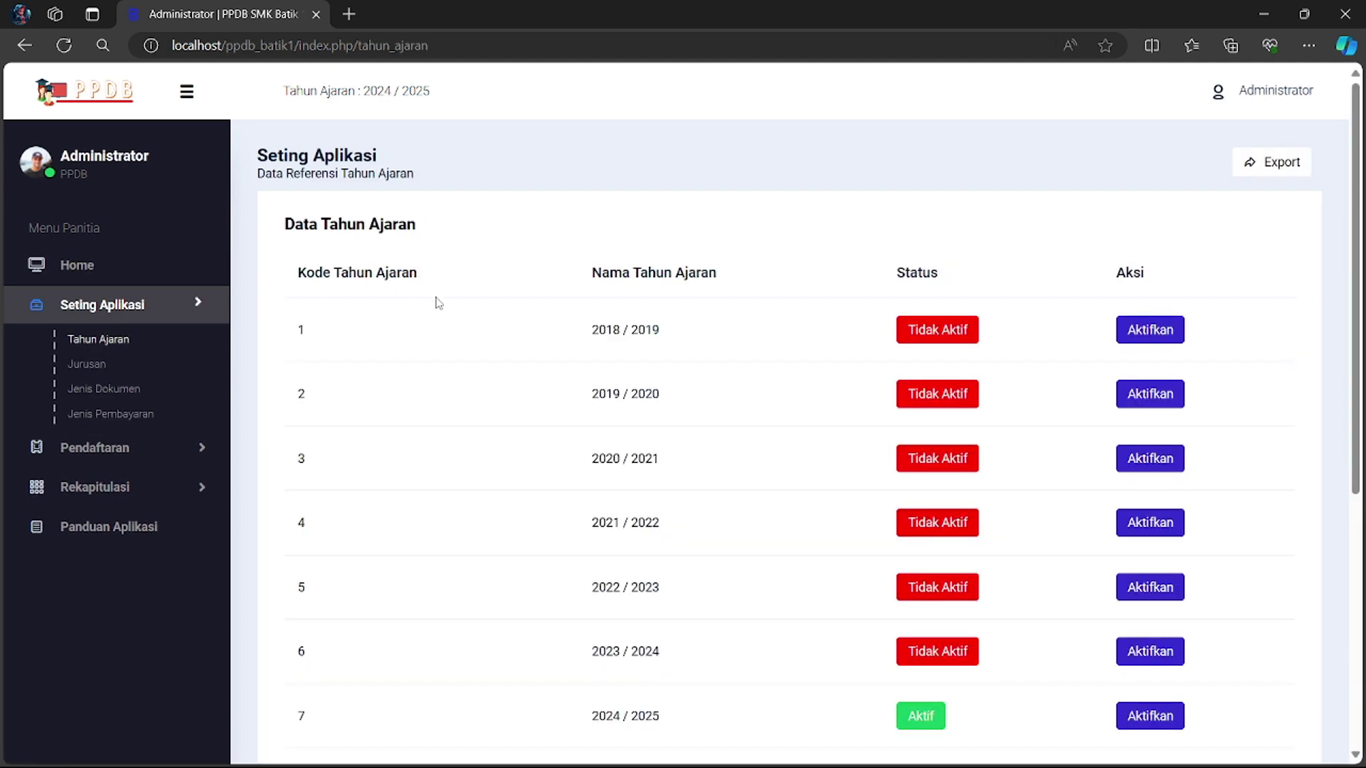
scroll(683, 526, down, 4)
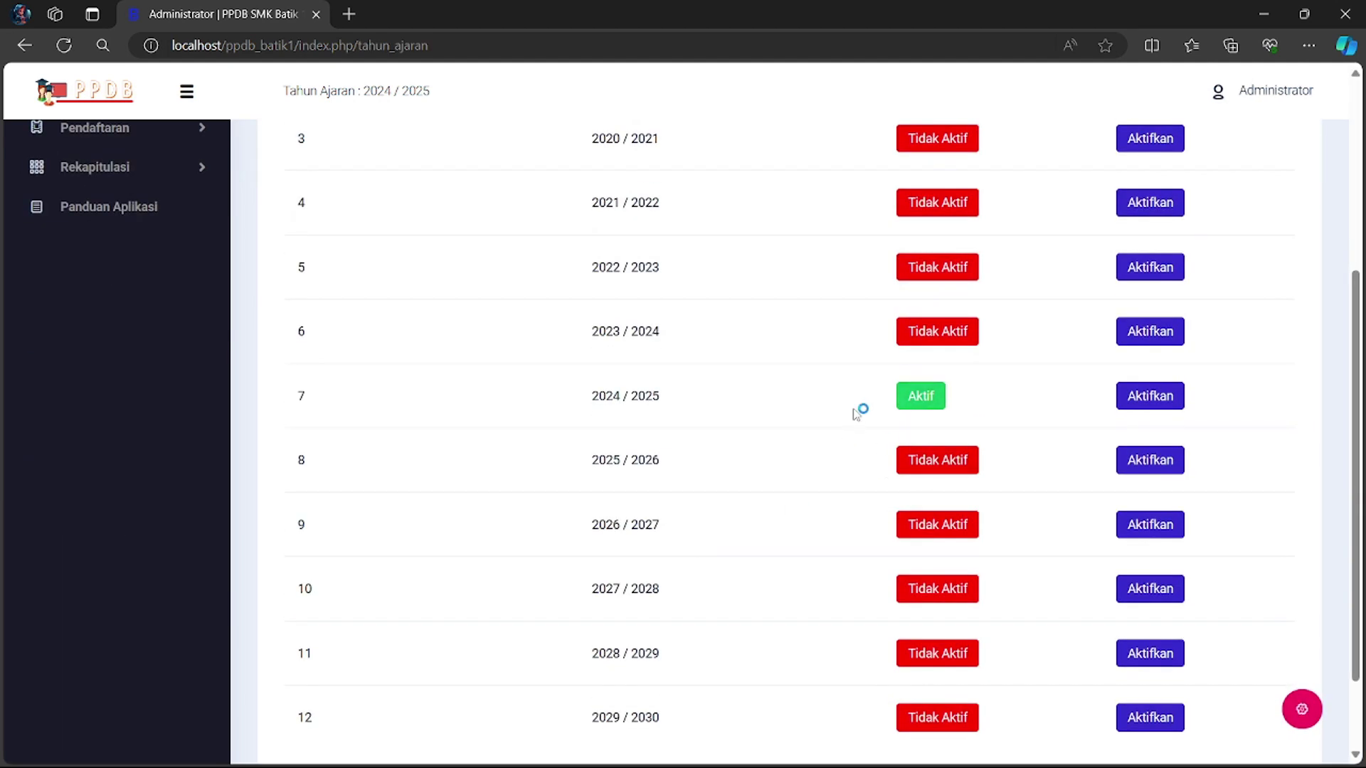
scroll(847, 412, up, 4)
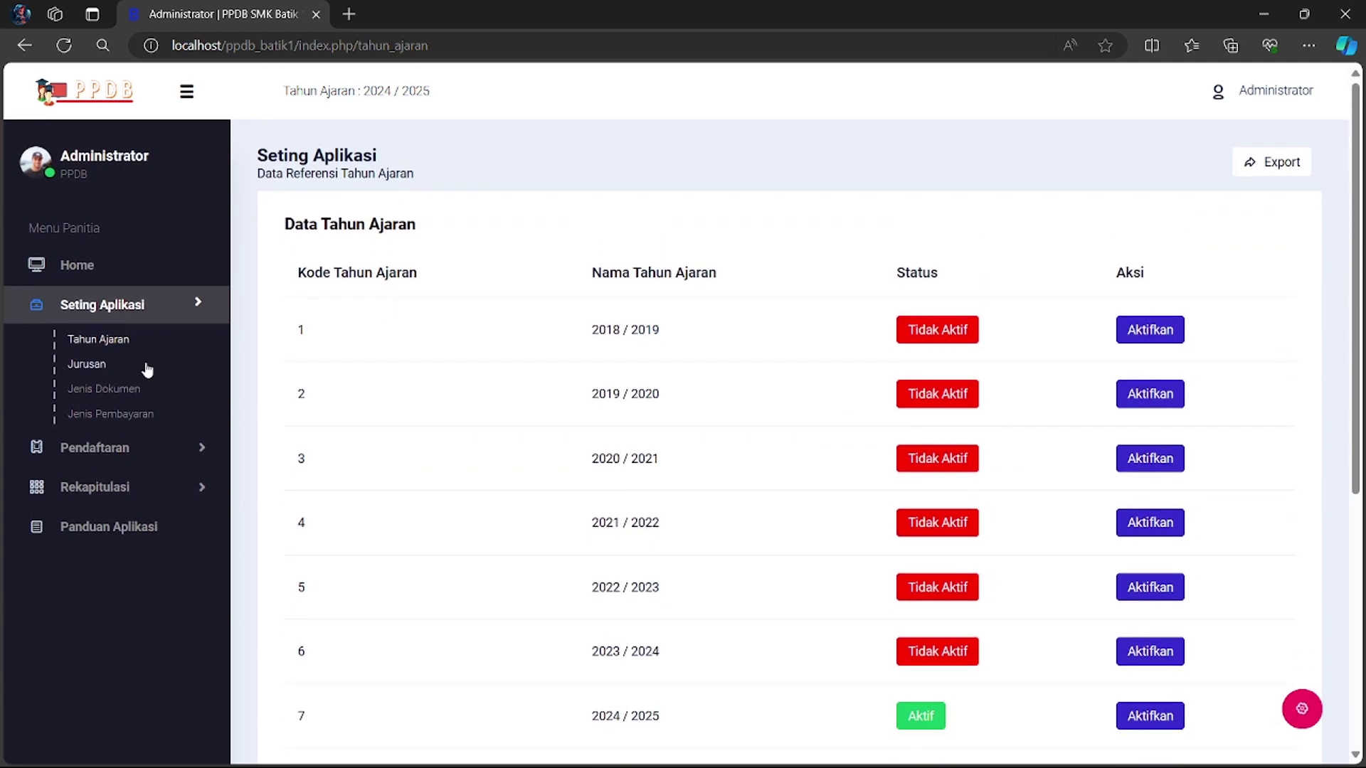
click(91, 365)
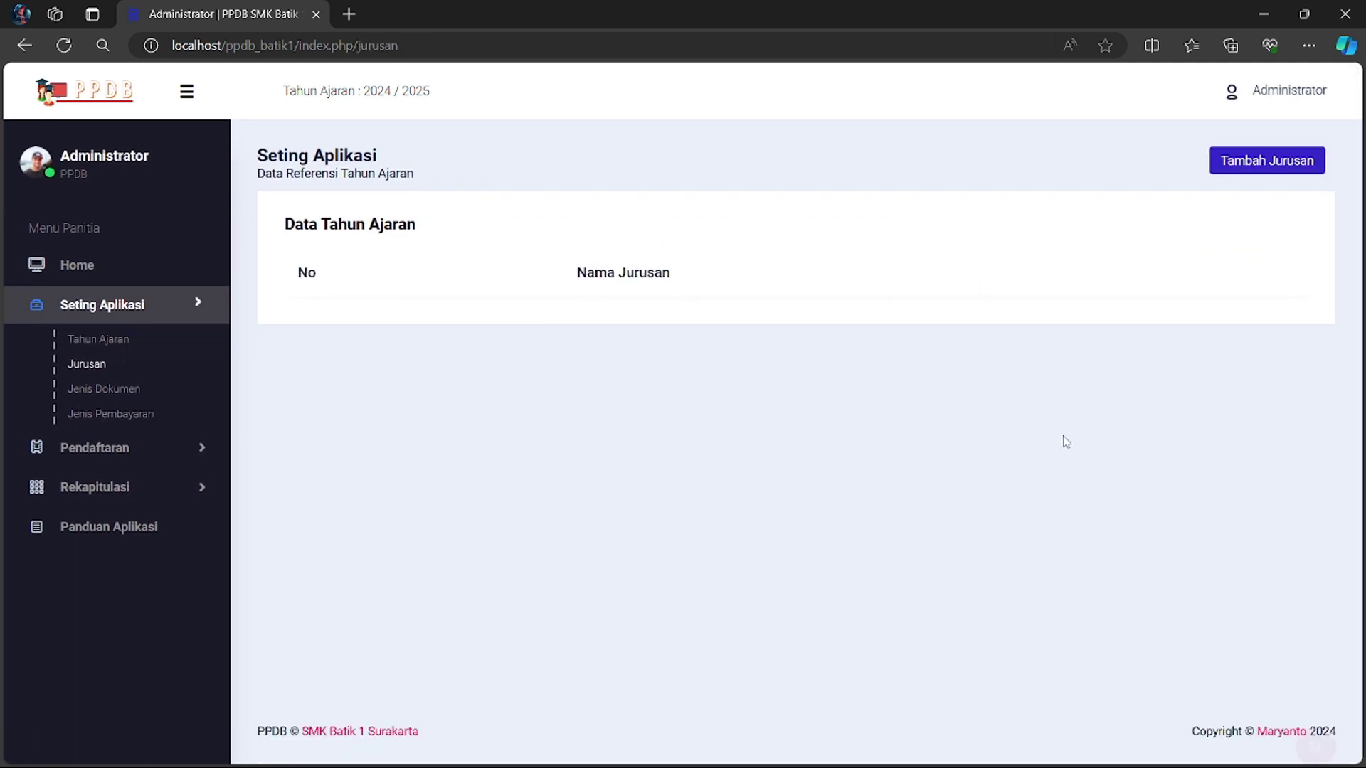
- Add two majors, 'Teknik Komputer dan Jaringan' and 'Desain Komunikasi Visual', via Tambah Jurusan
click(1288, 162)
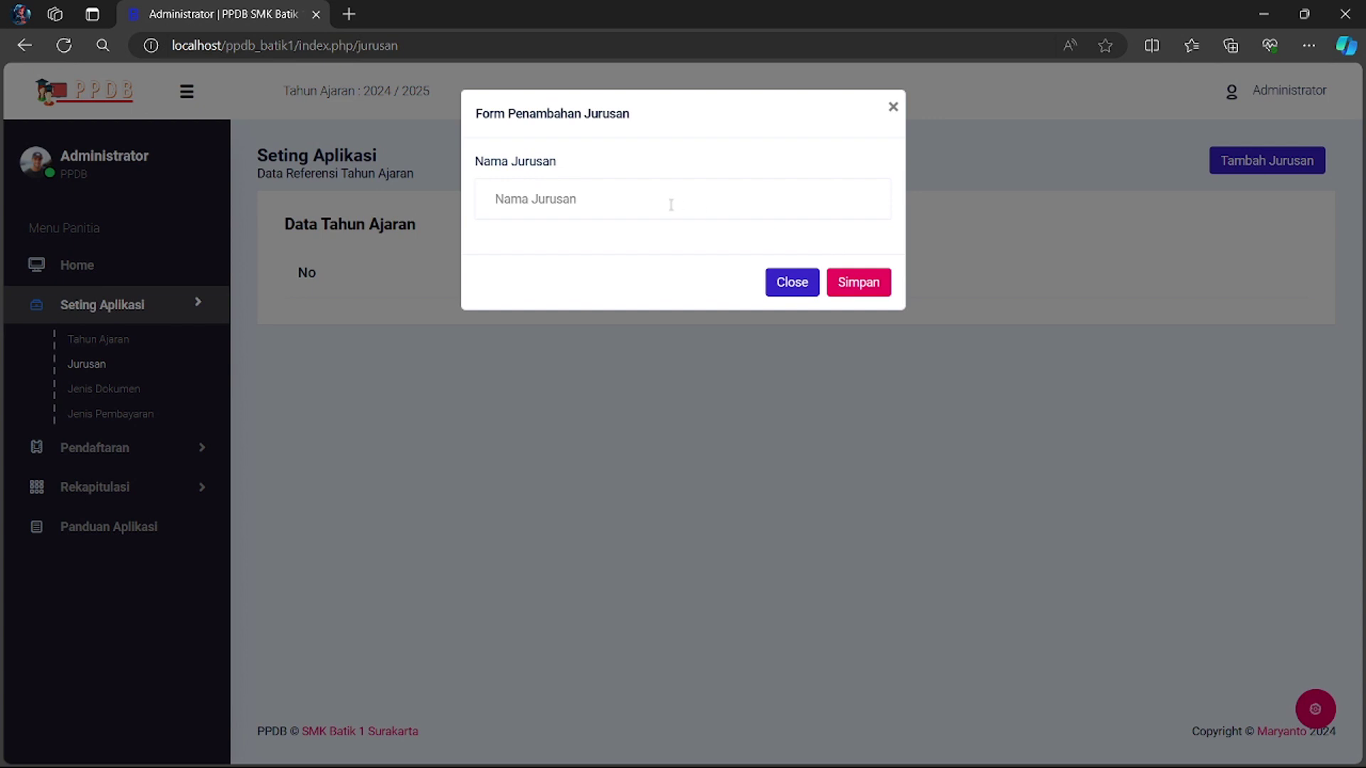
click(671, 205)
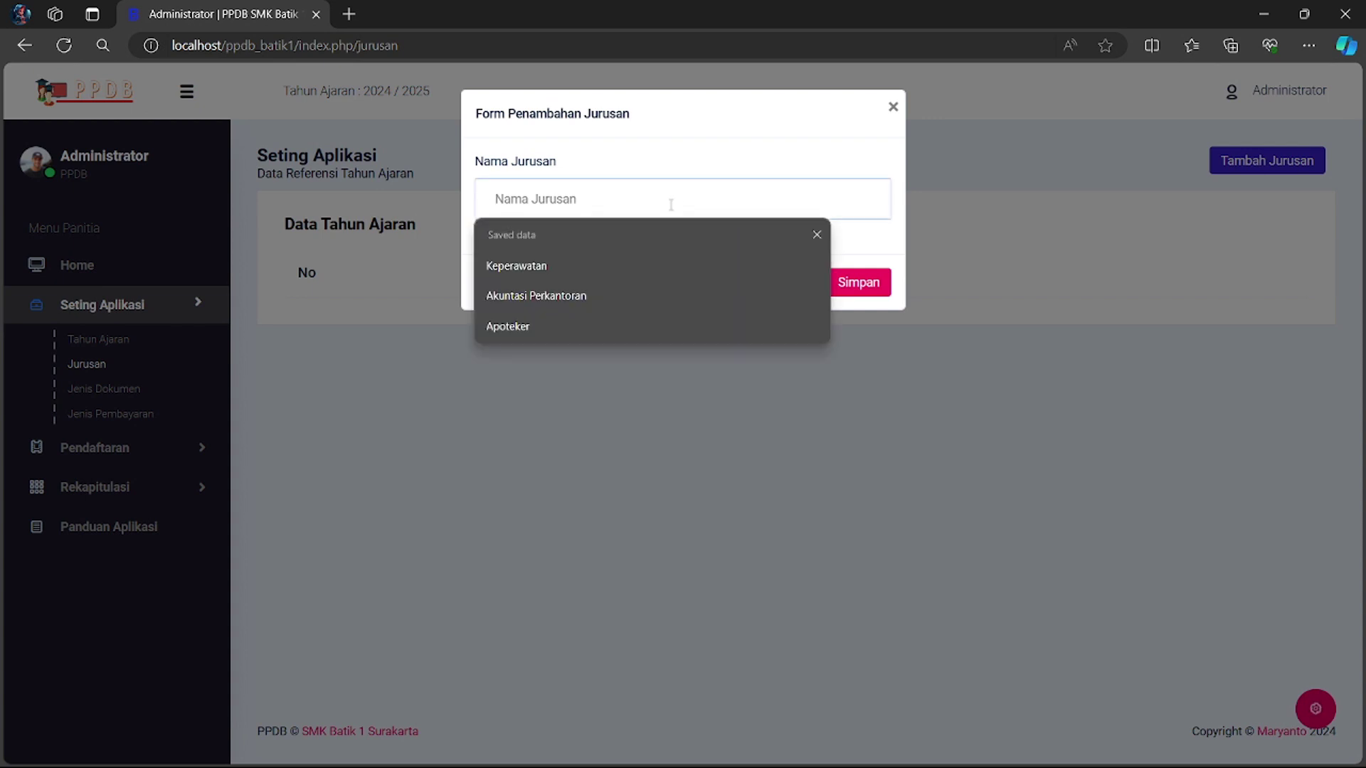
text(Tekn)
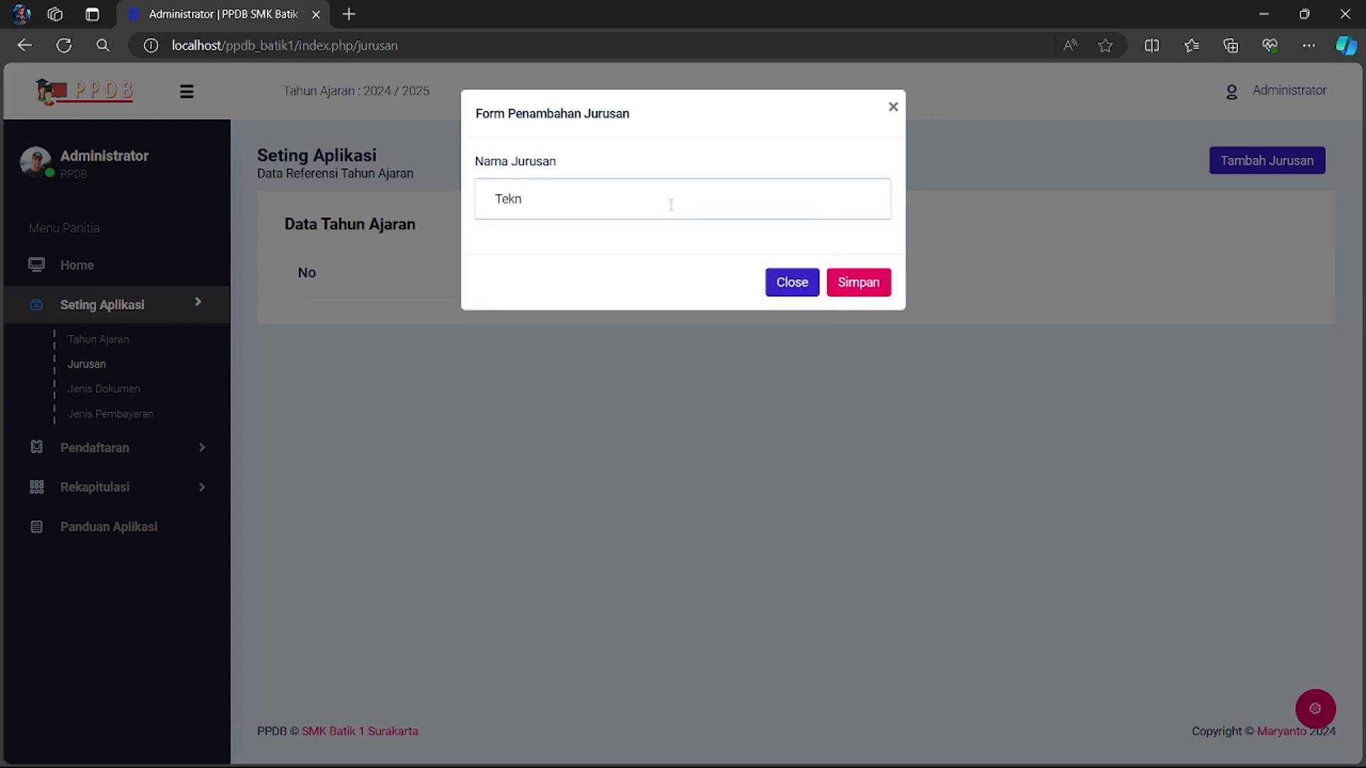
text(ik Komputer dan Jaringan)
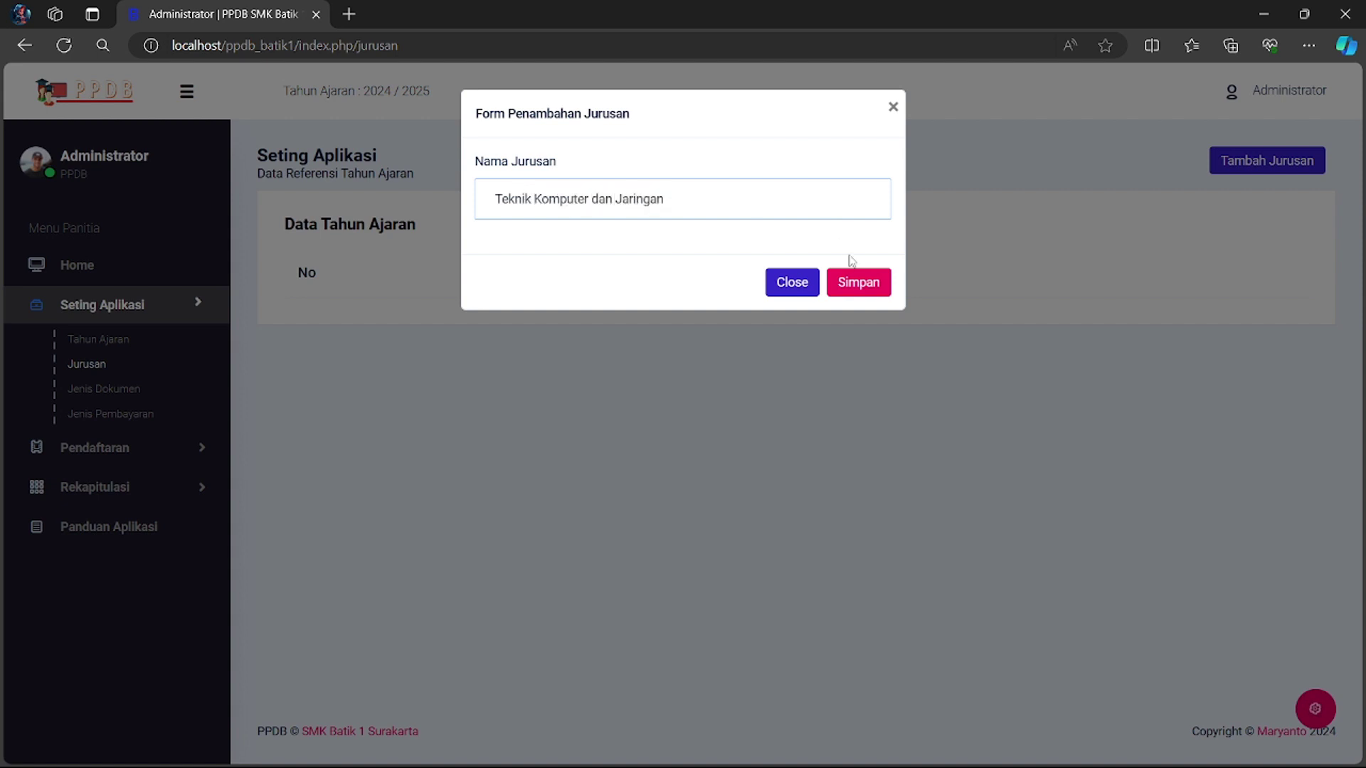
click(873, 288)
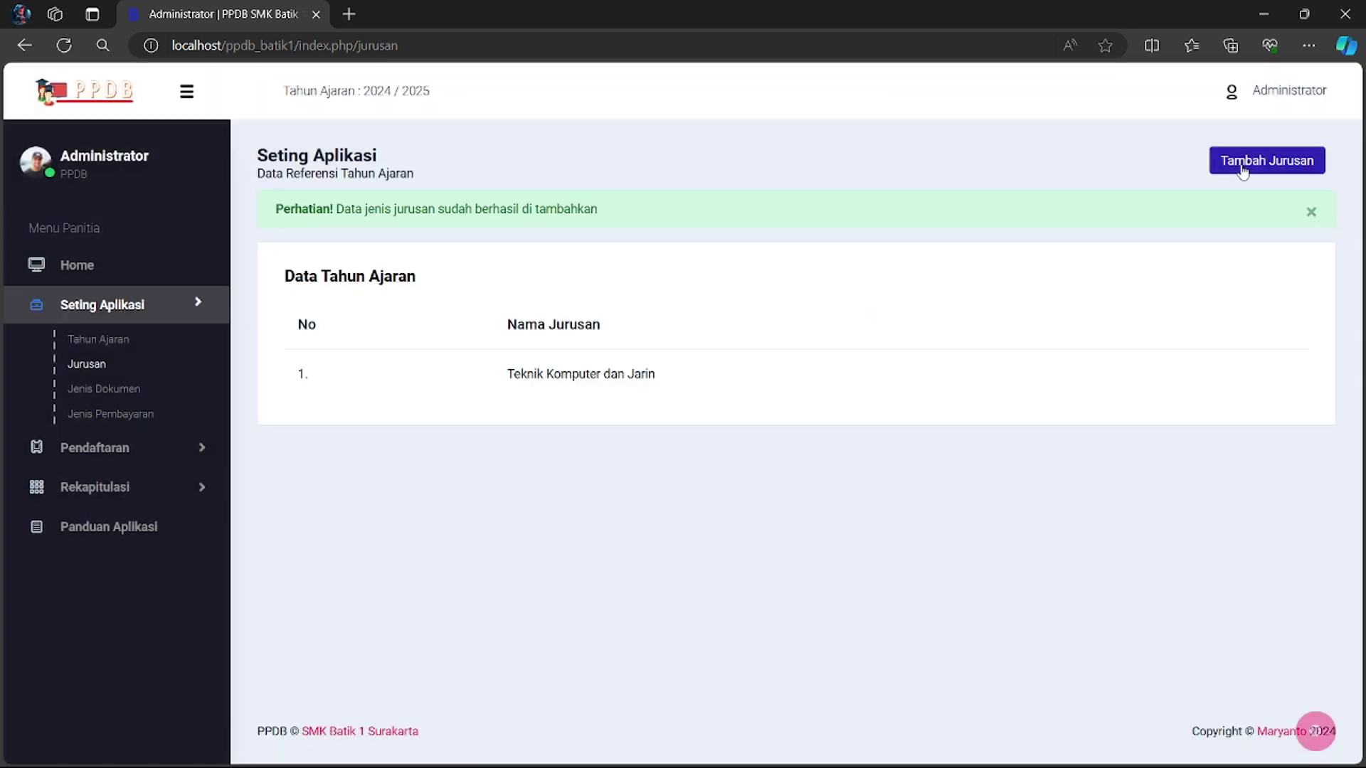
click(1241, 171)
click(642, 194)
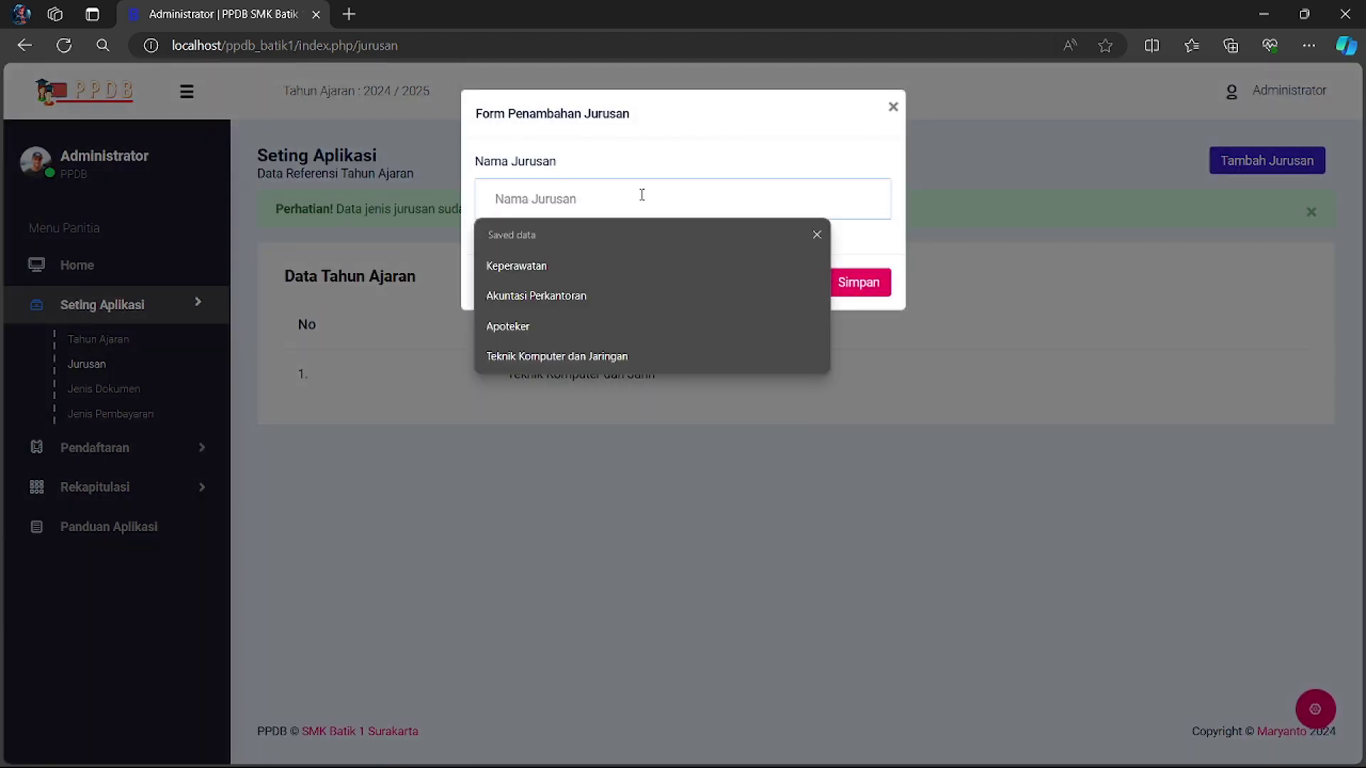
text(Desain)
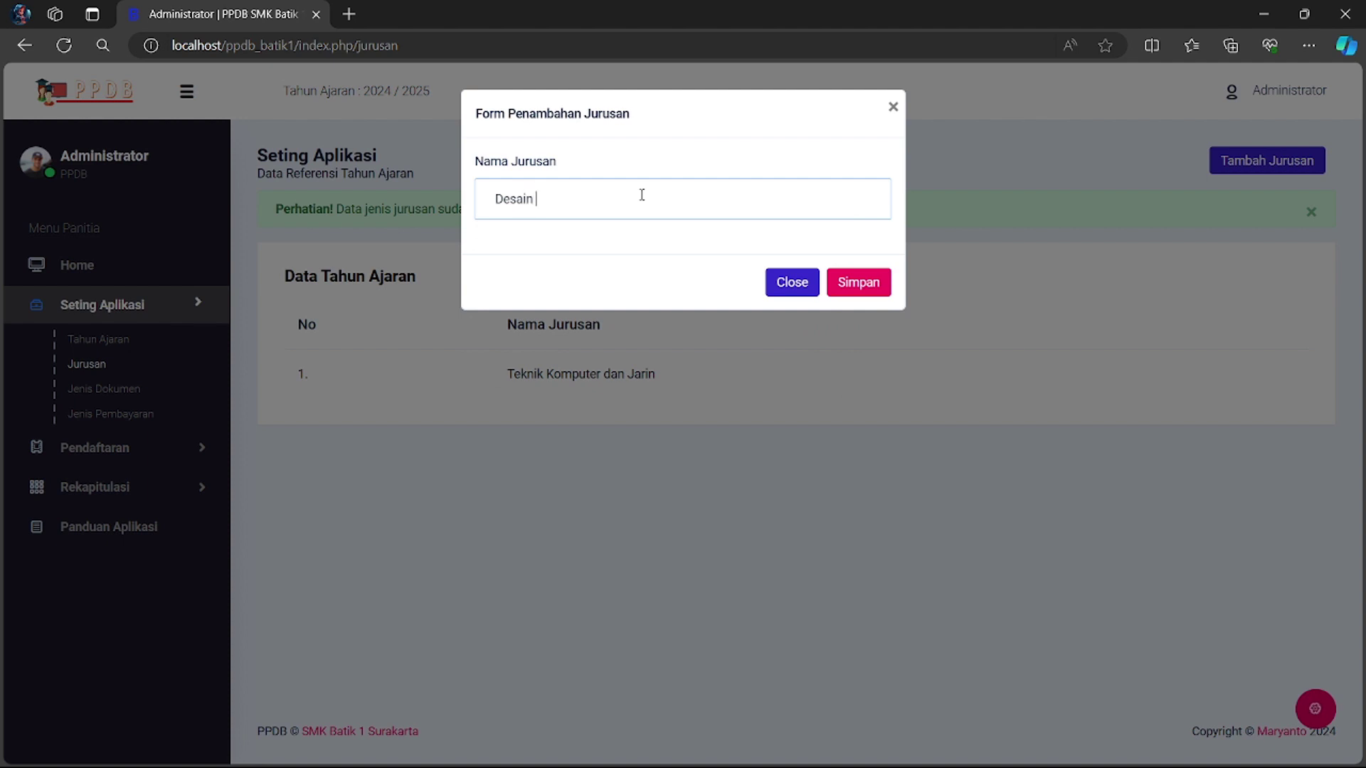
text( Komunikasi Visual)
click(857, 283)
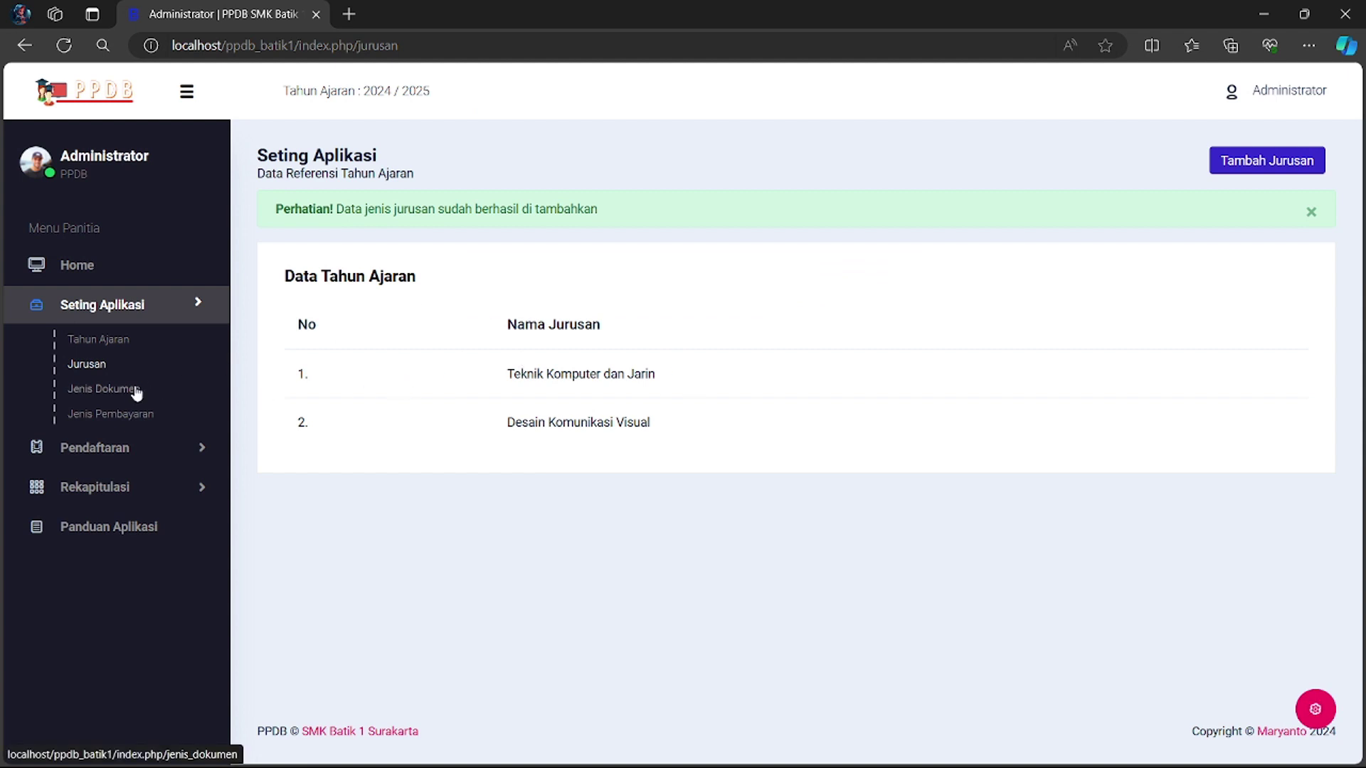
- Review Jenis Dokumen and Jenis Pembayaran, then open Pendaftaran > Calon Siswa
click(112, 398)
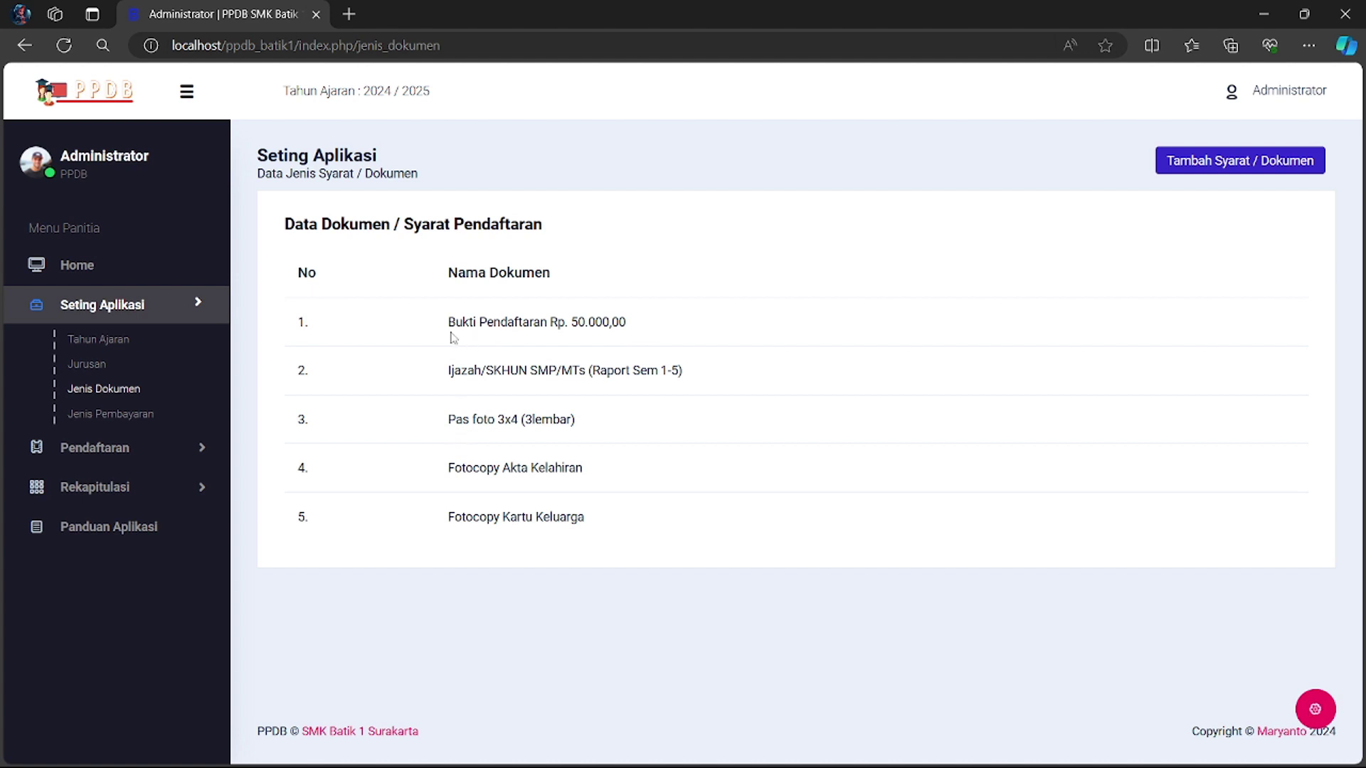
click(133, 415)
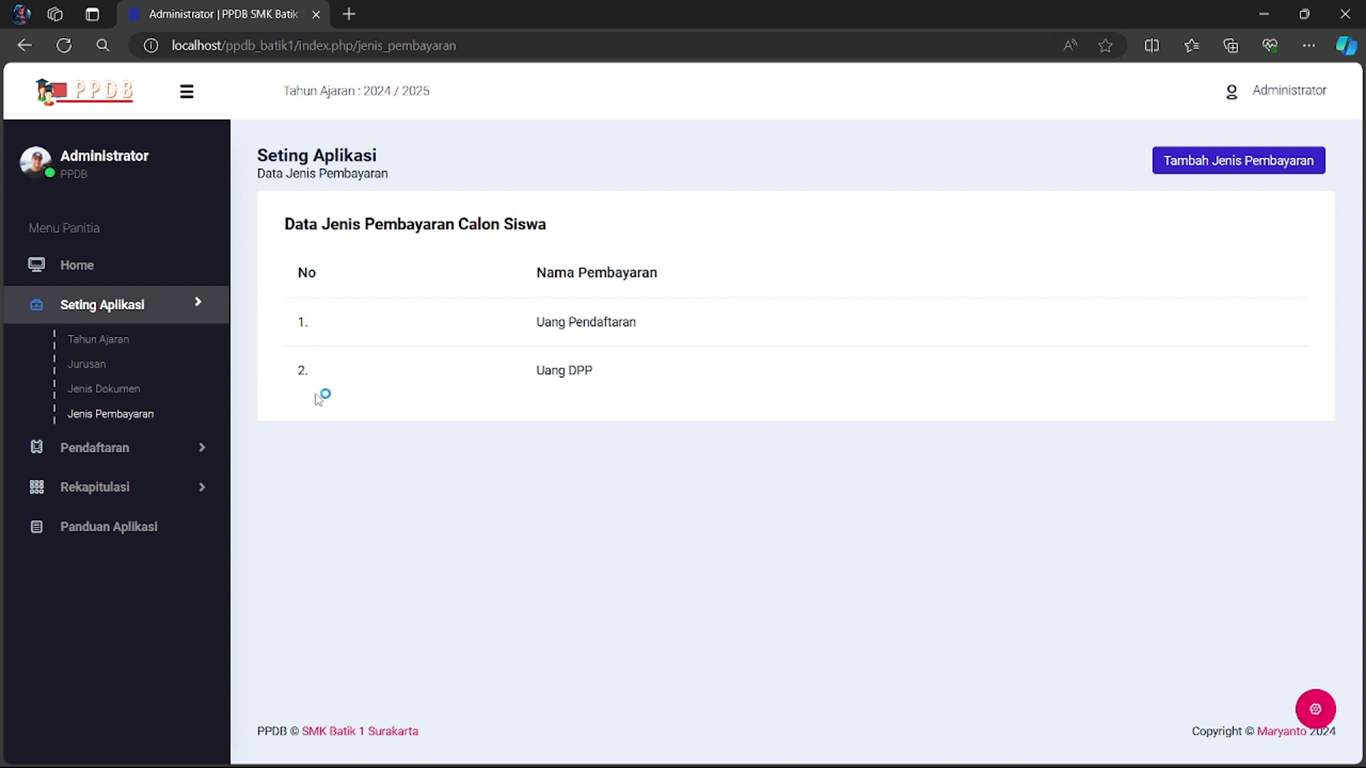
click(100, 310)
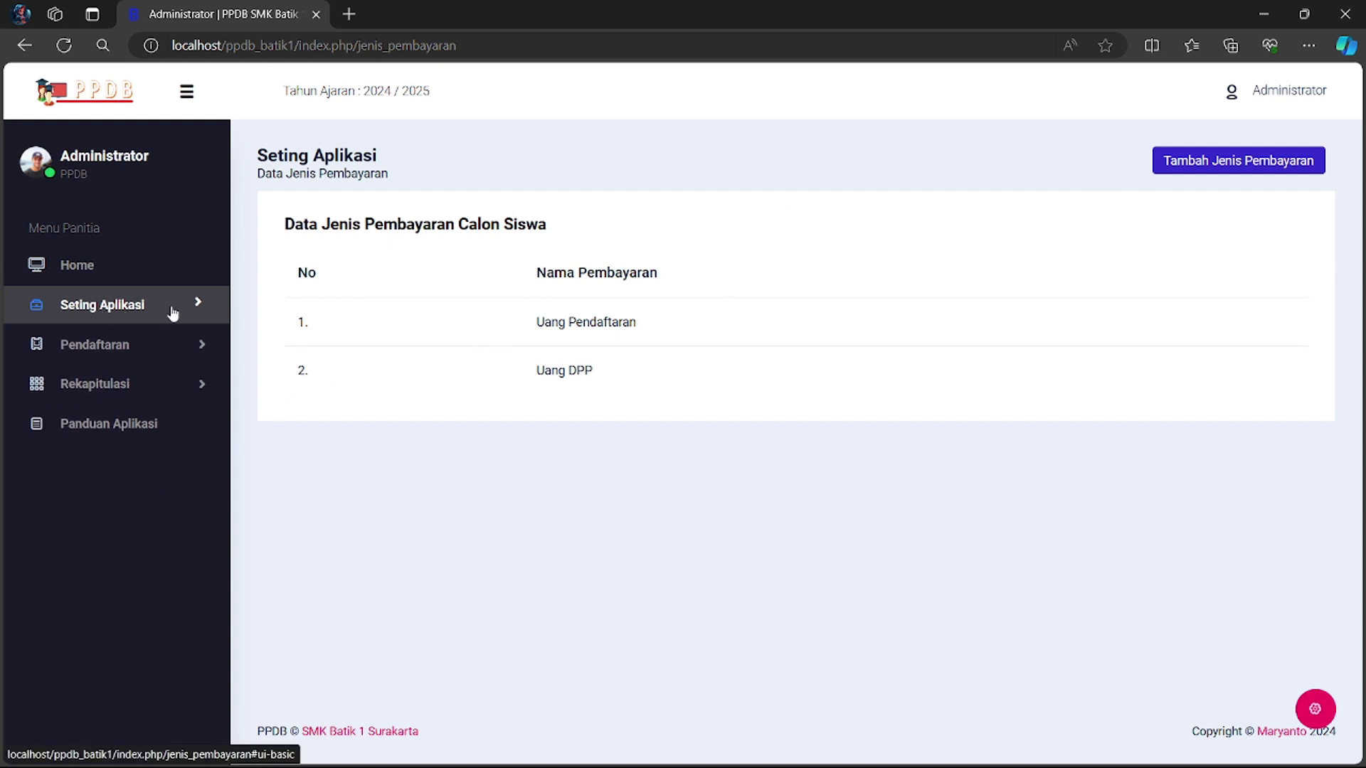
click(140, 353)
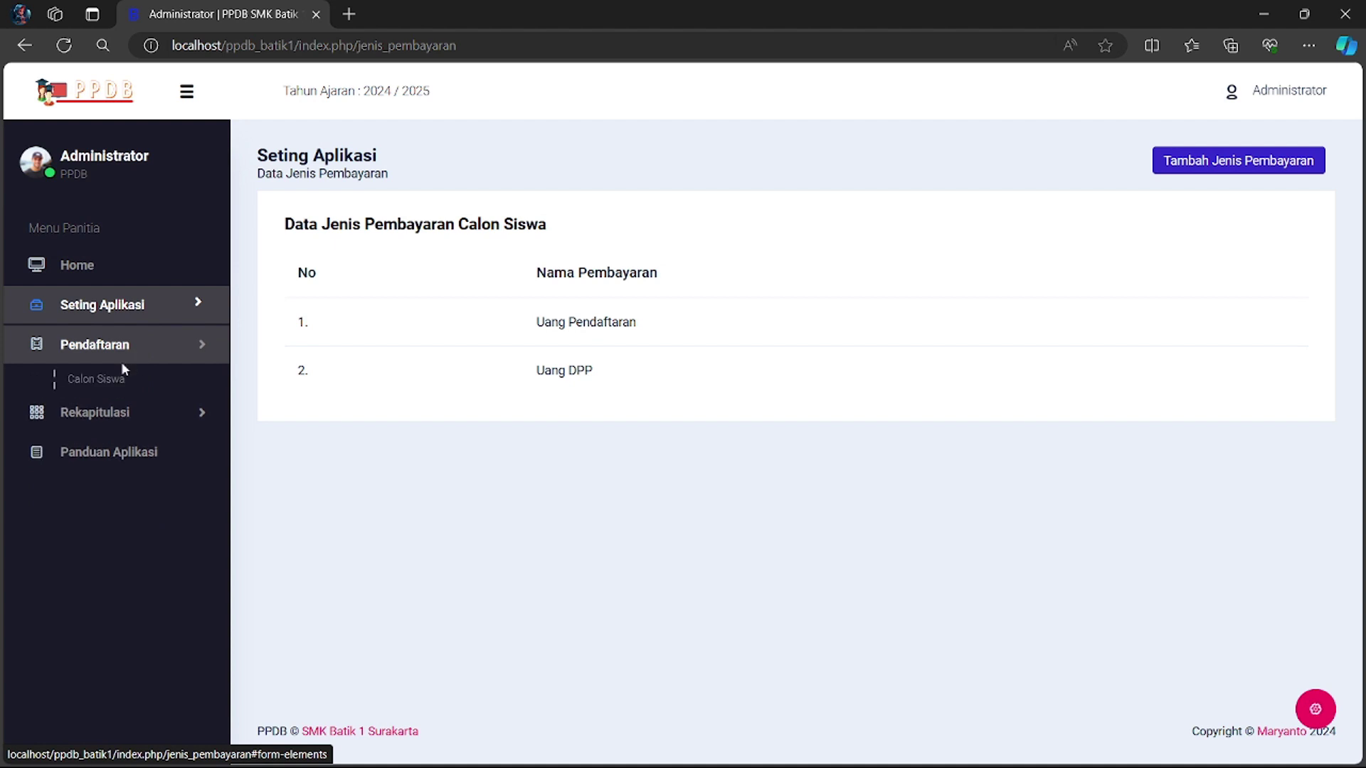
click(100, 379)
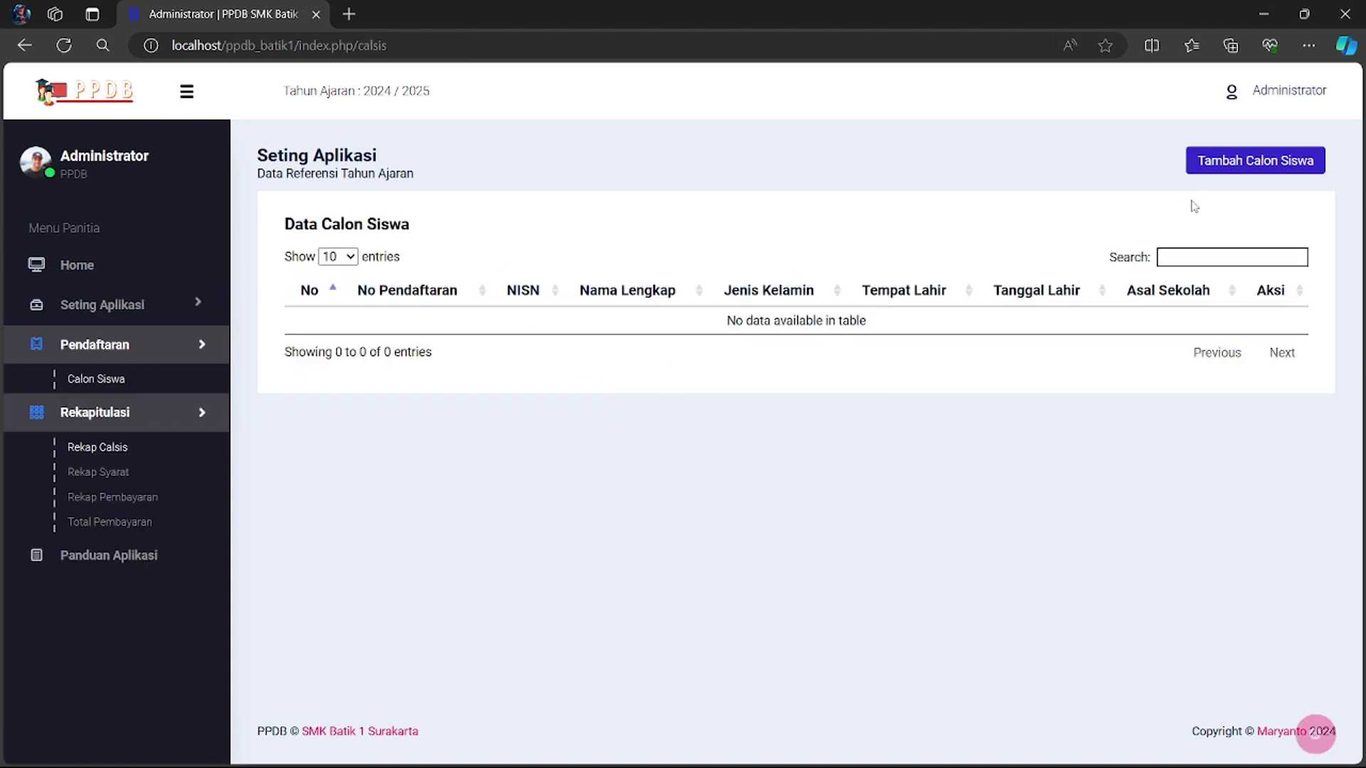
- Start a new applicant with registration number, NISN, full name and gender Laki-laki
click(1225, 169)
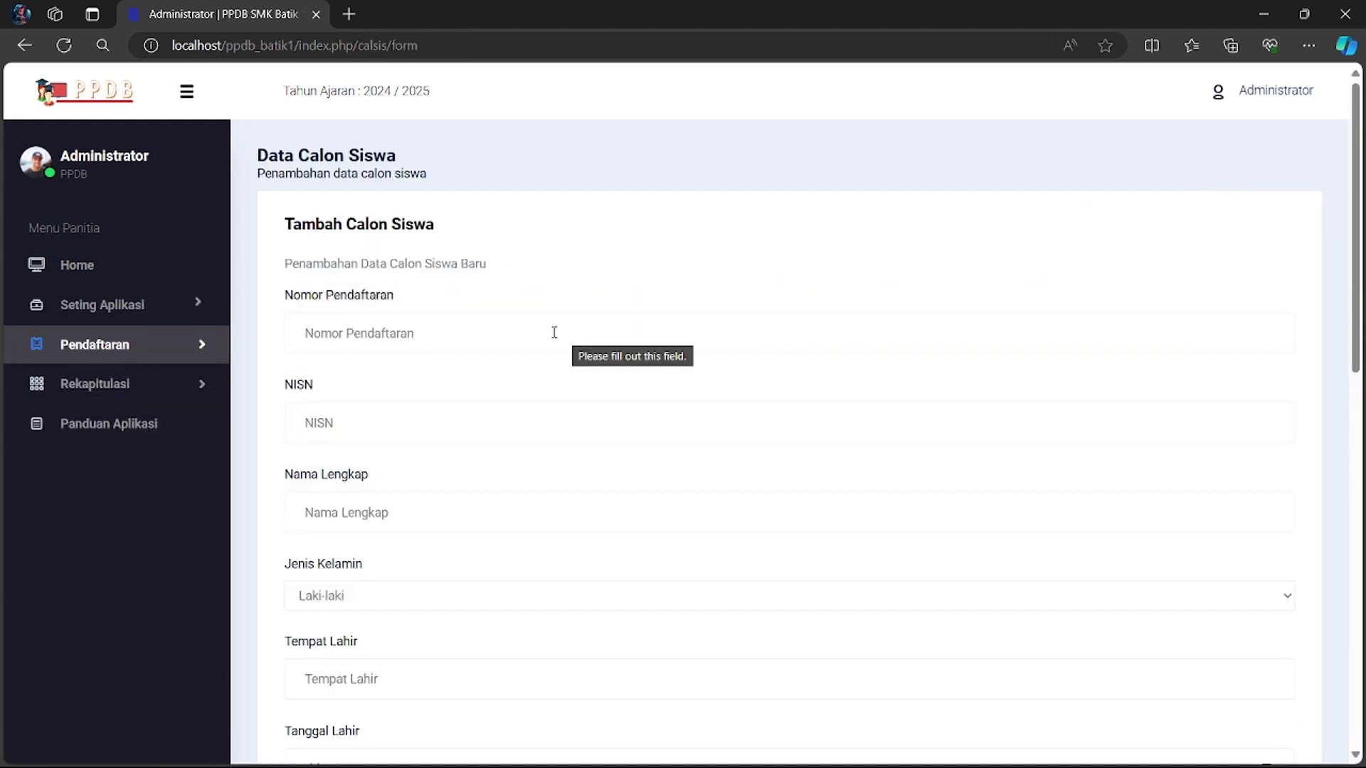
click(554, 332)
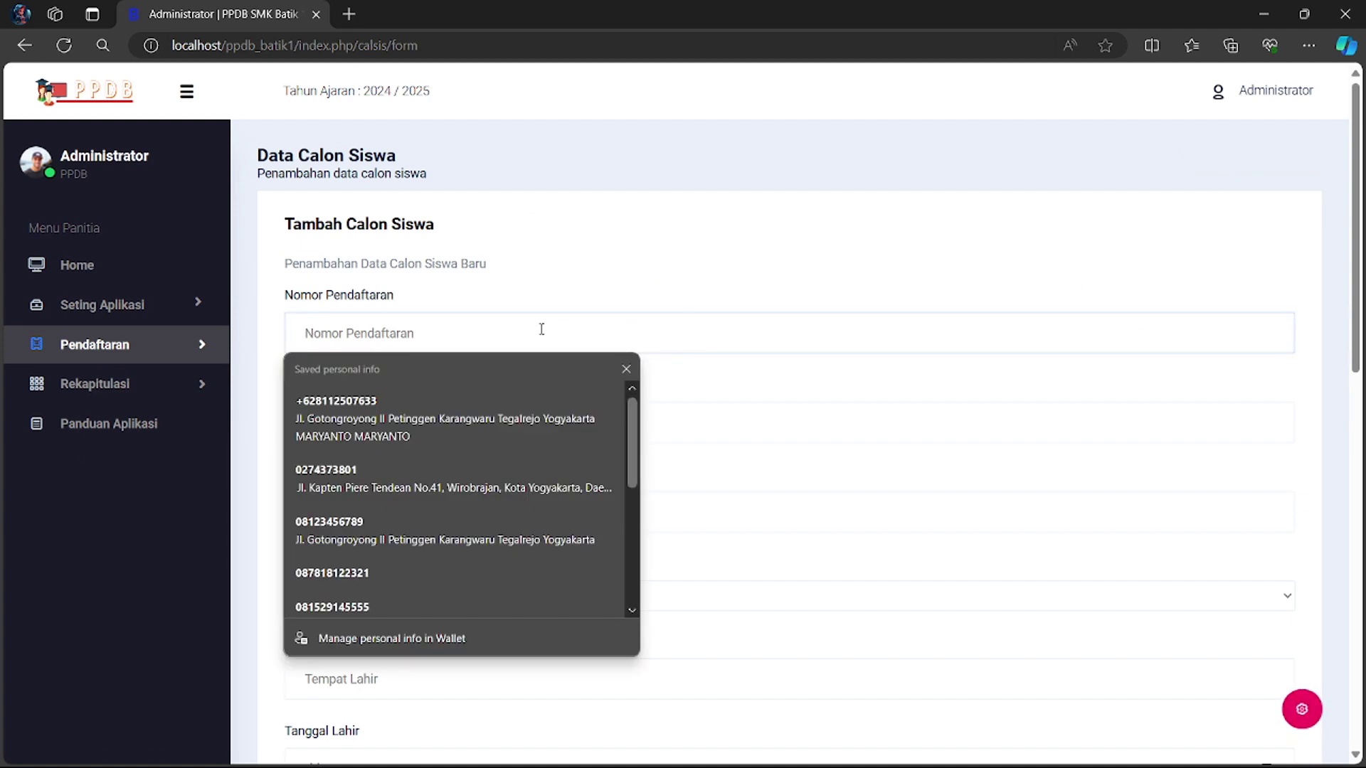
text(240001)
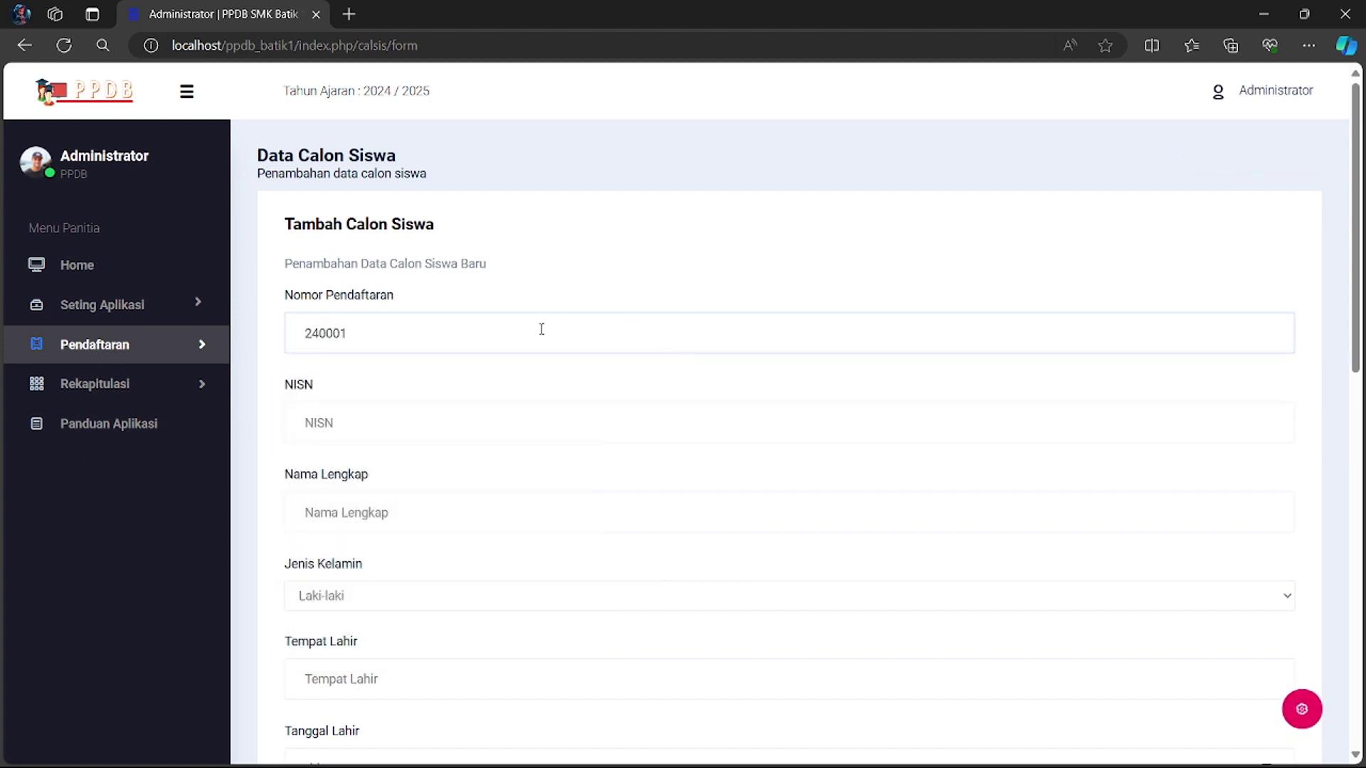
key(Tab)
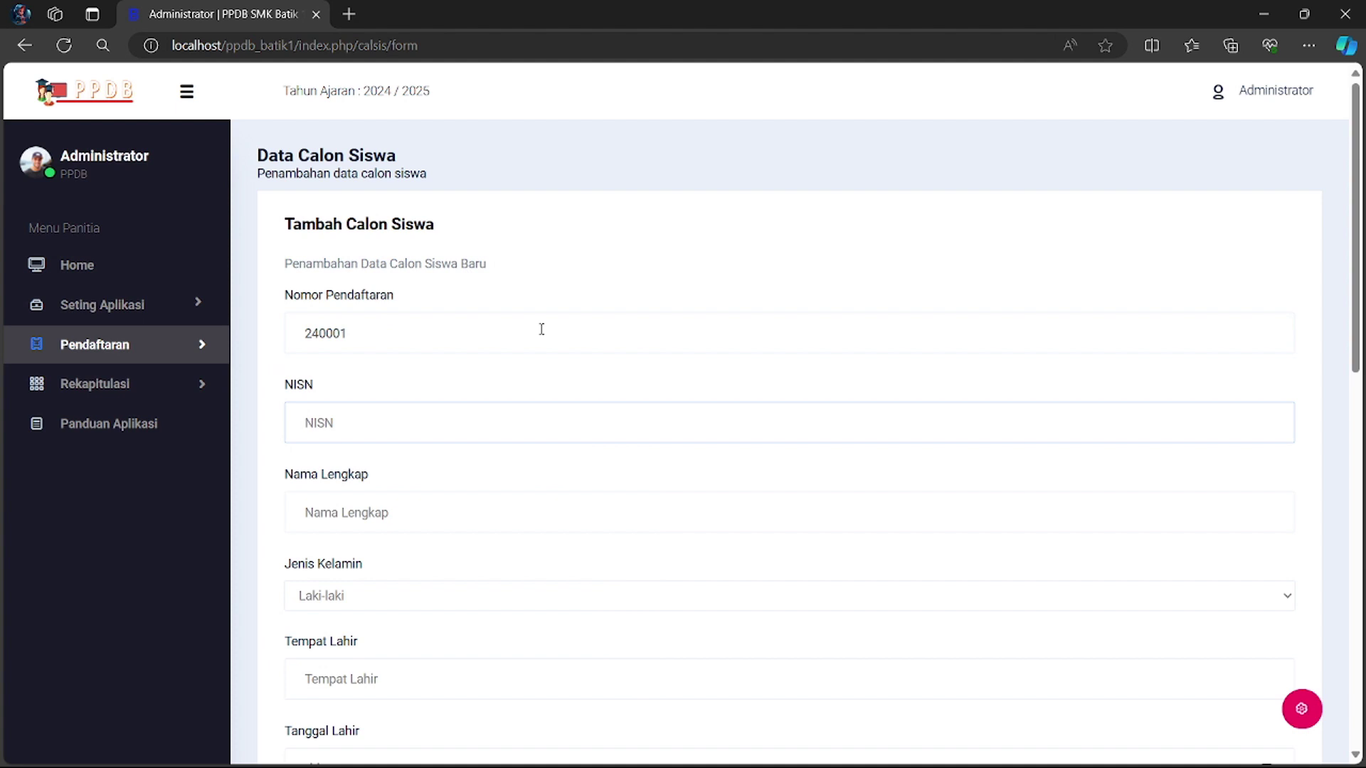
text(1234567890)
click(407, 513)
text(Bambang)
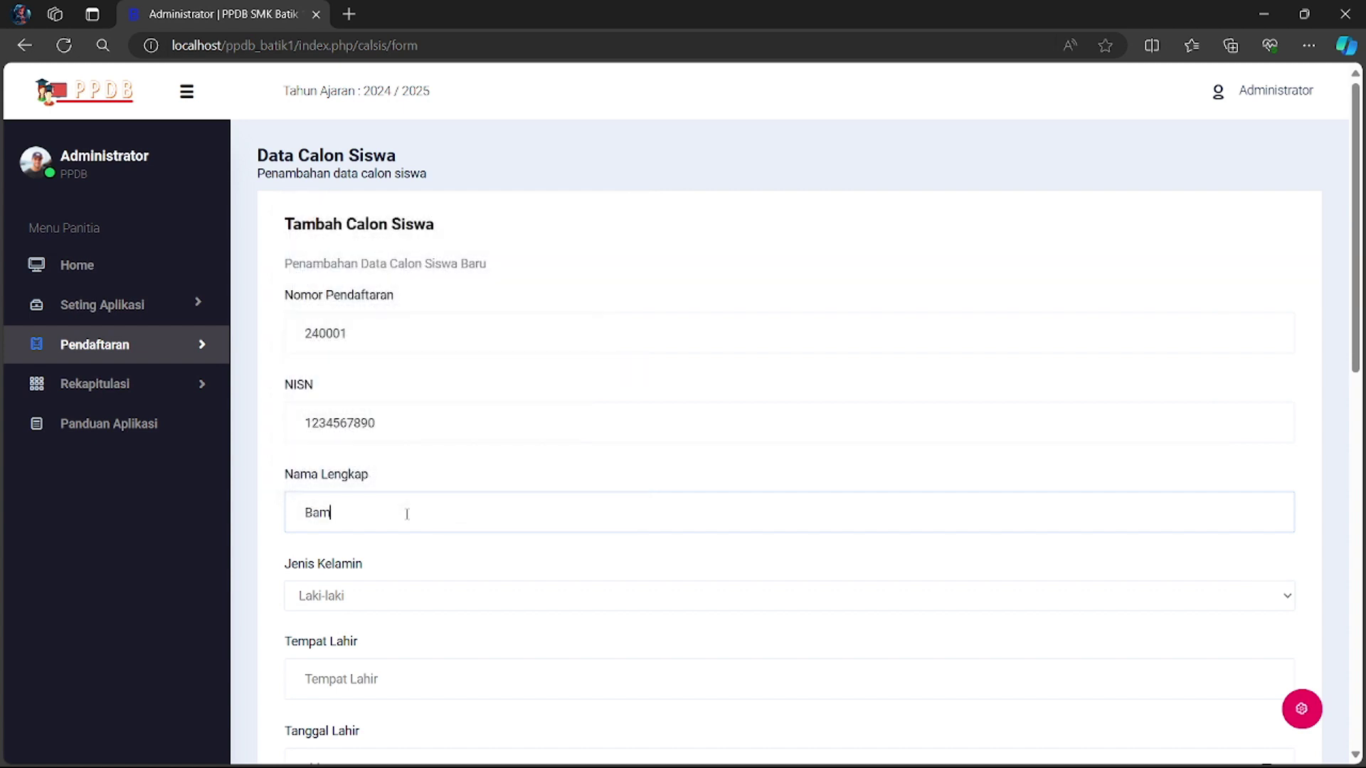
click(414, 598)
click(361, 631)
scroll(363, 633, down, 3)
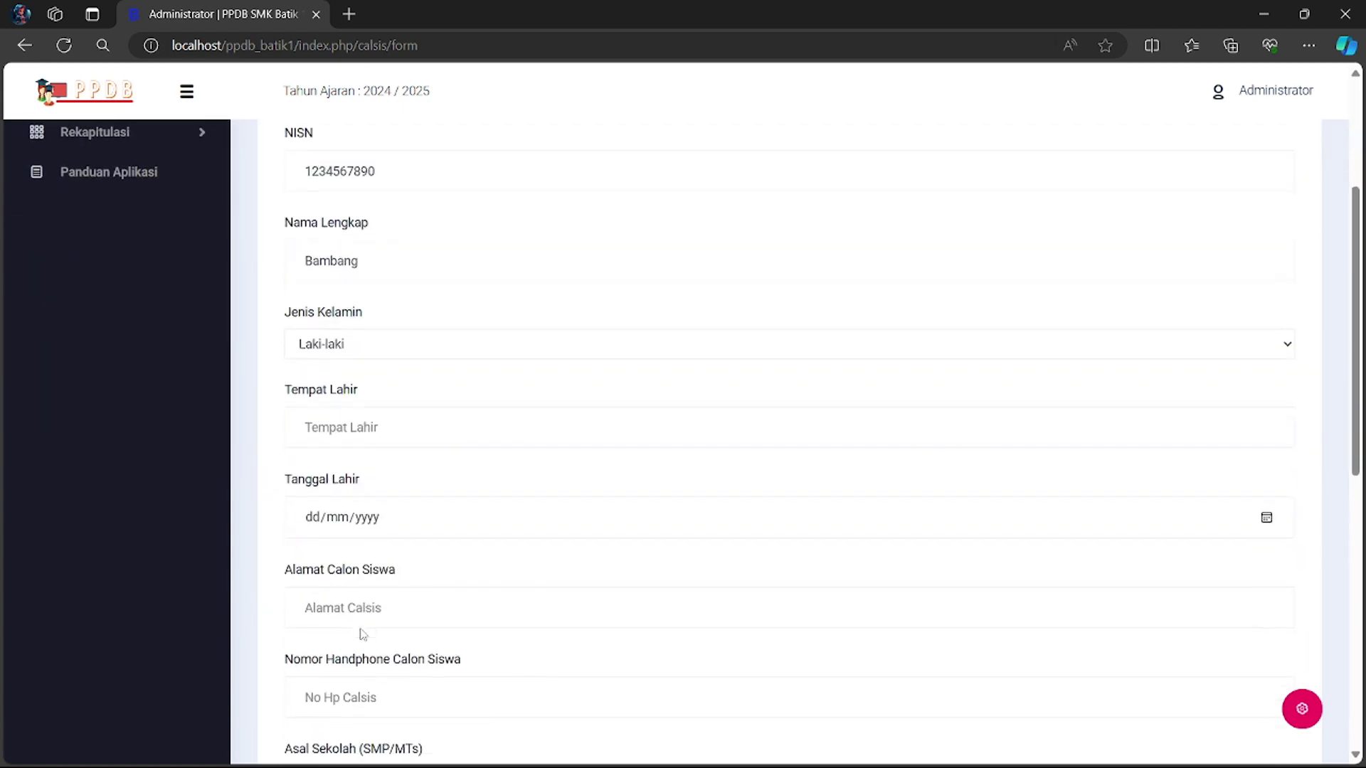
click(434, 425)
text(Solo)
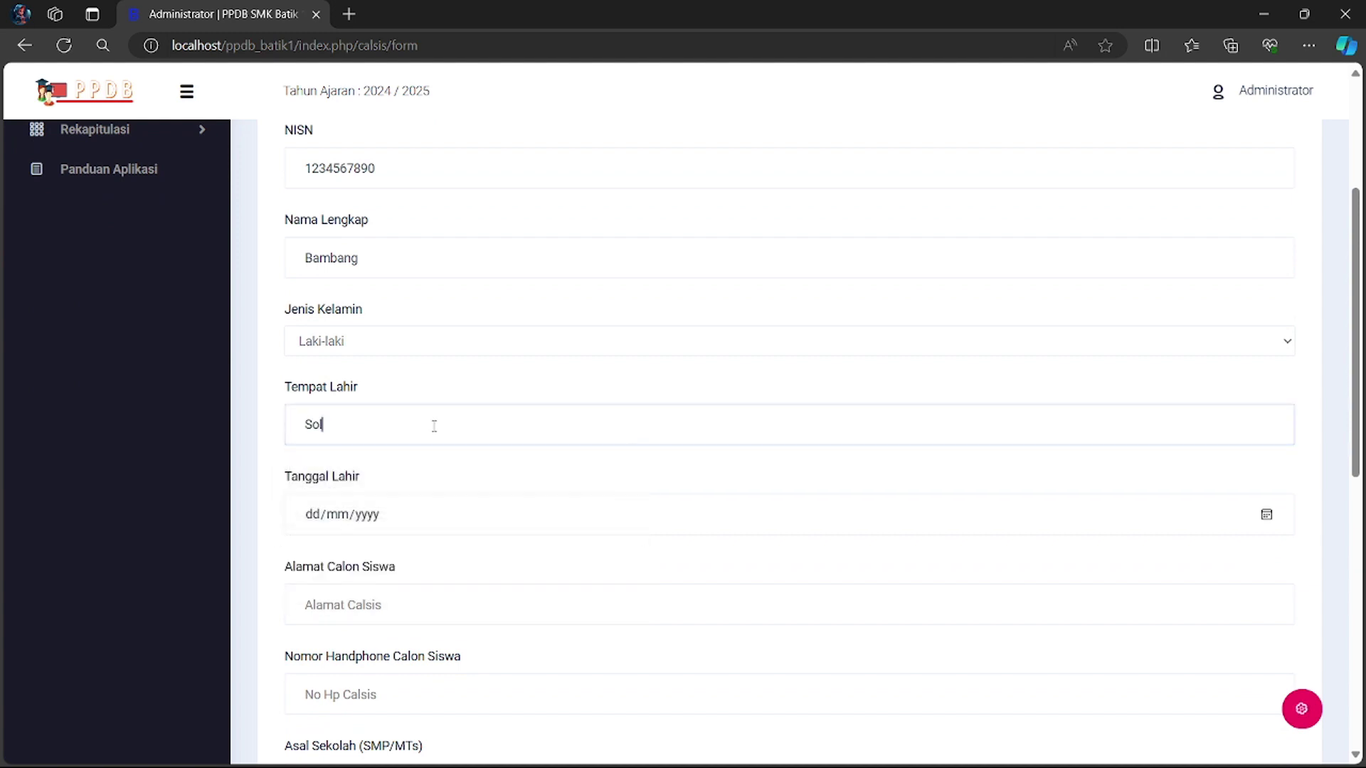
key(Tab)
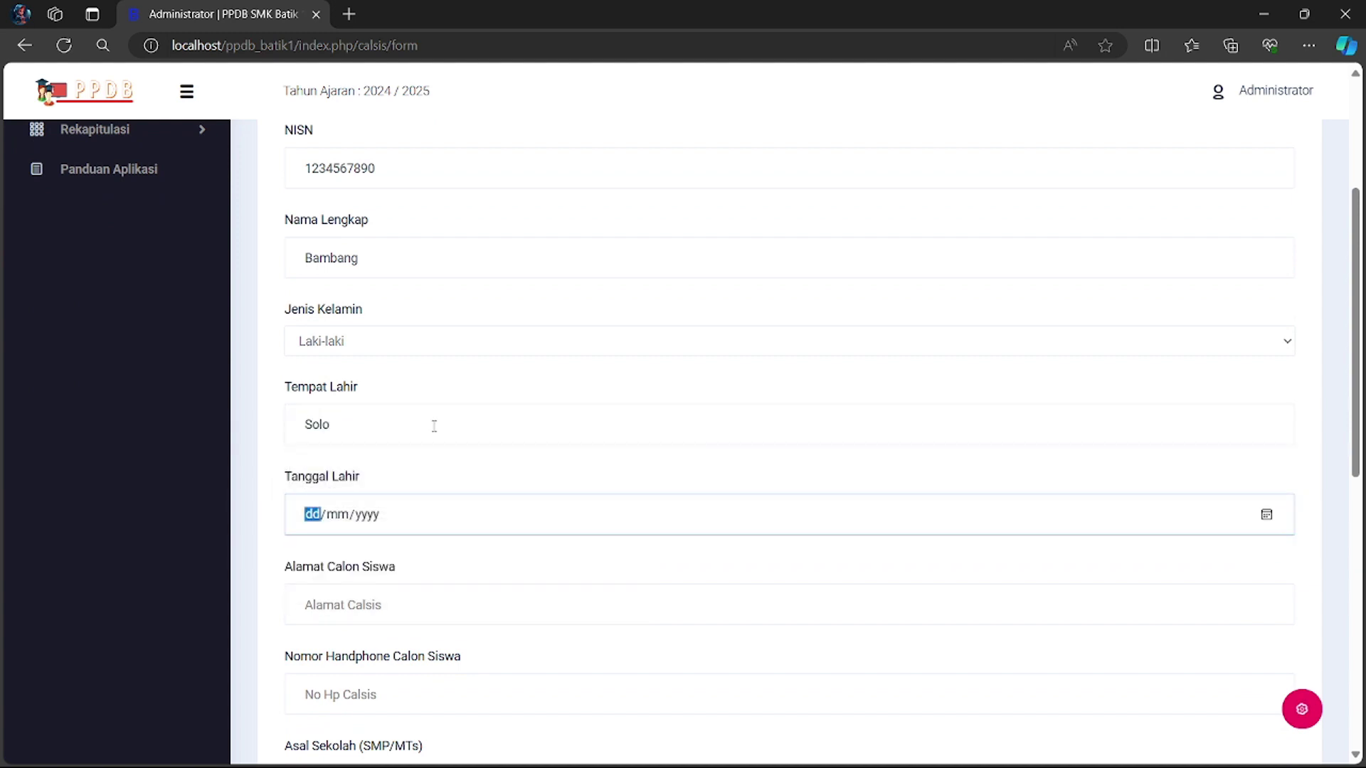
click(1266, 517)
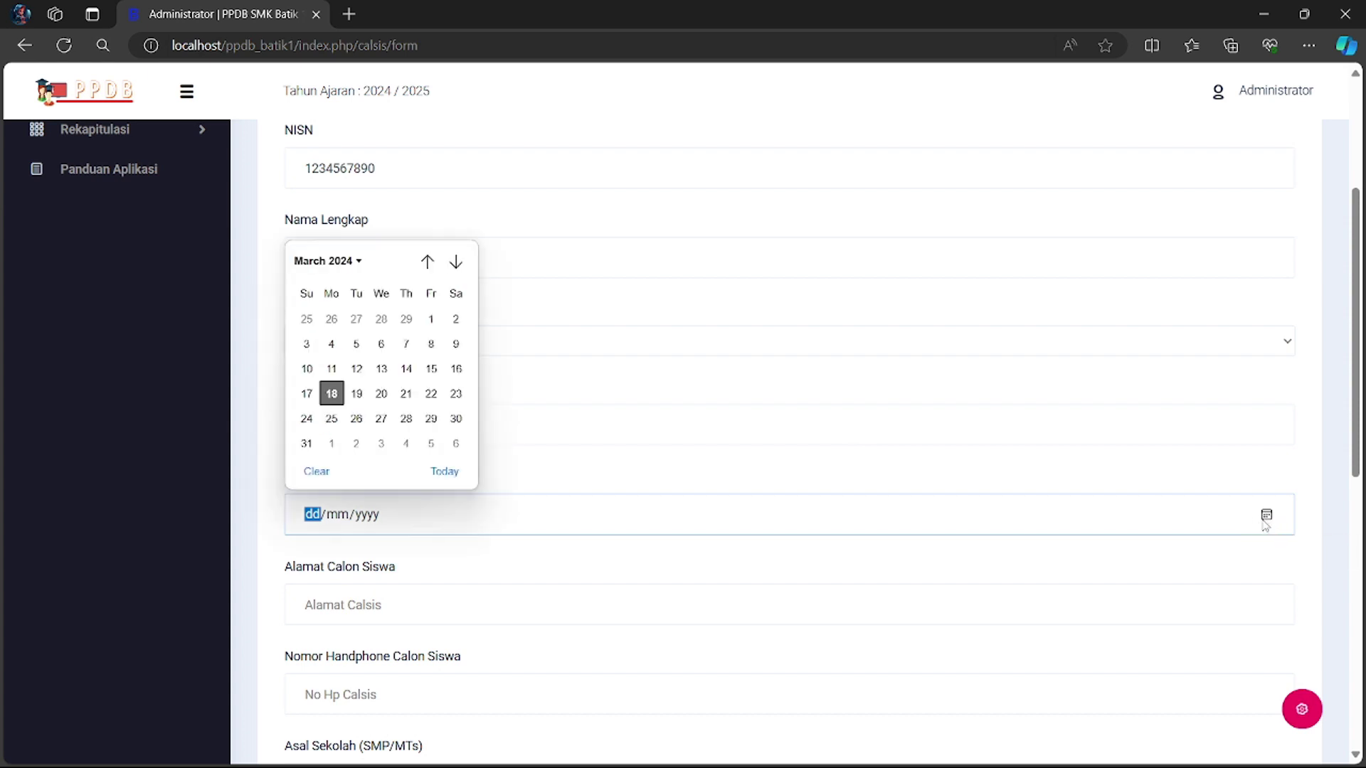
click(326, 263)
scroll(314, 380, up, 1)
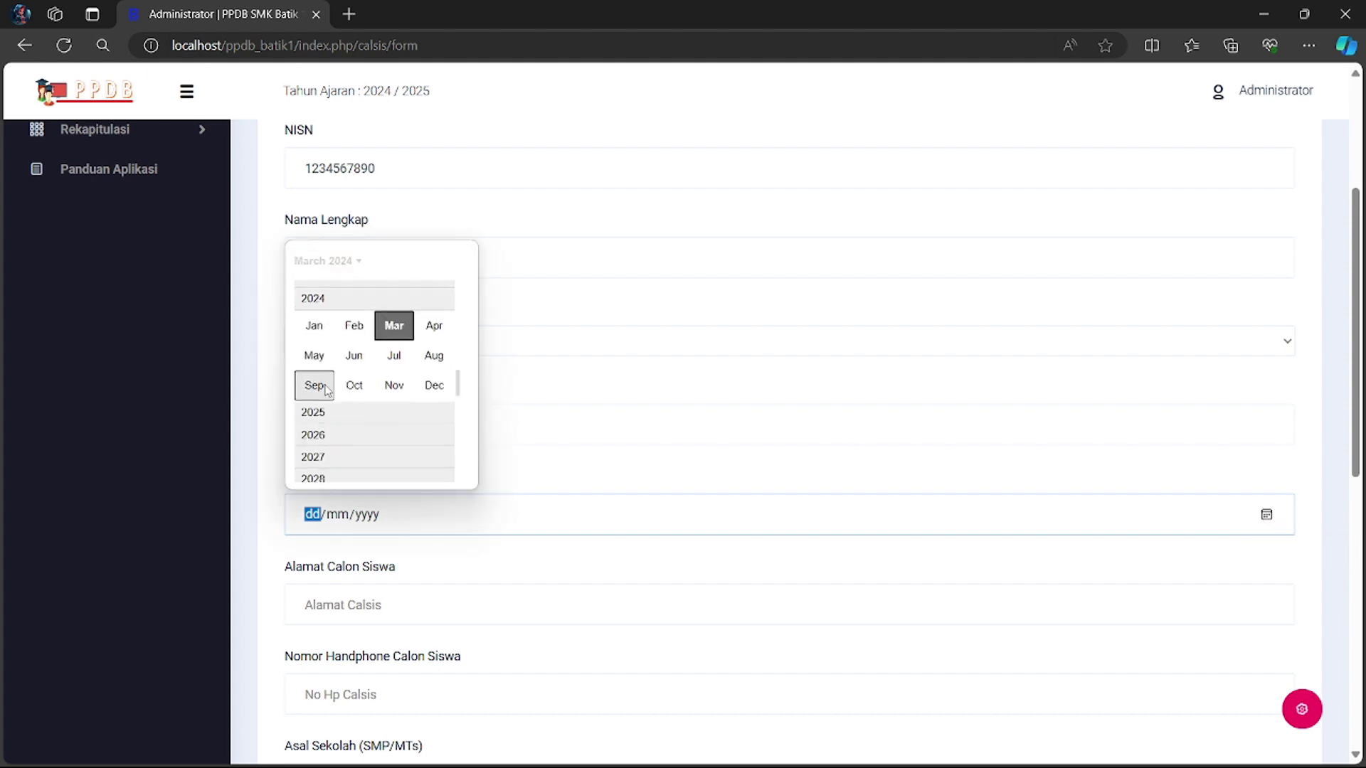
scroll(326, 390, up, 3)
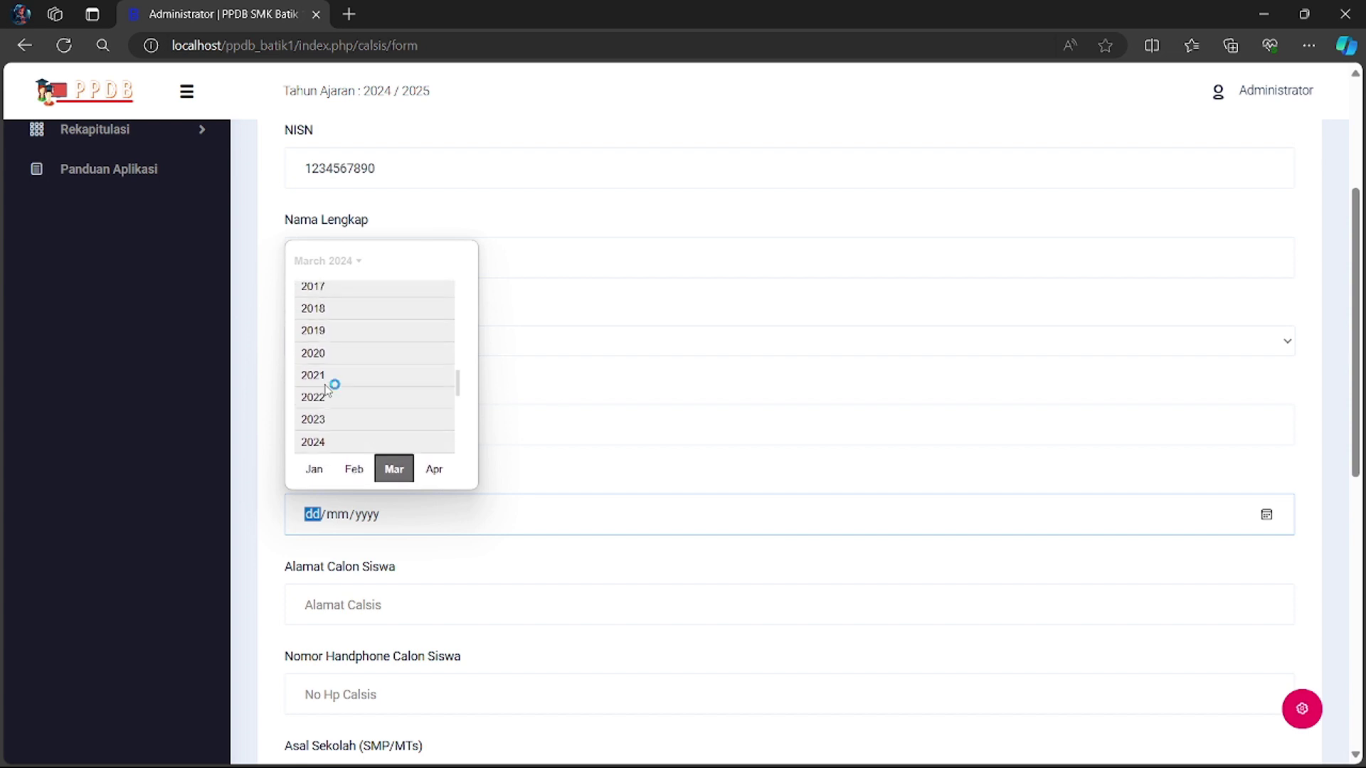
scroll(326, 389, up, 4)
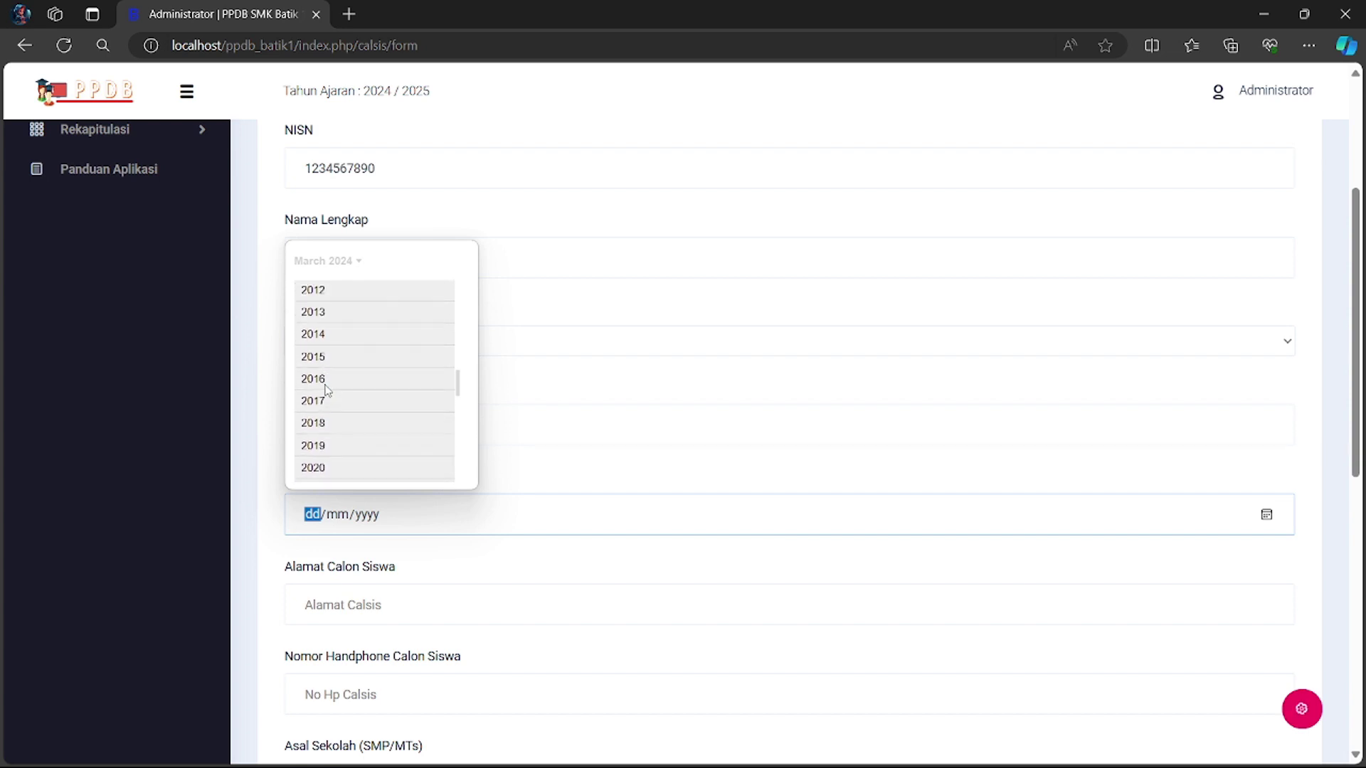
scroll(325, 390, up, 3)
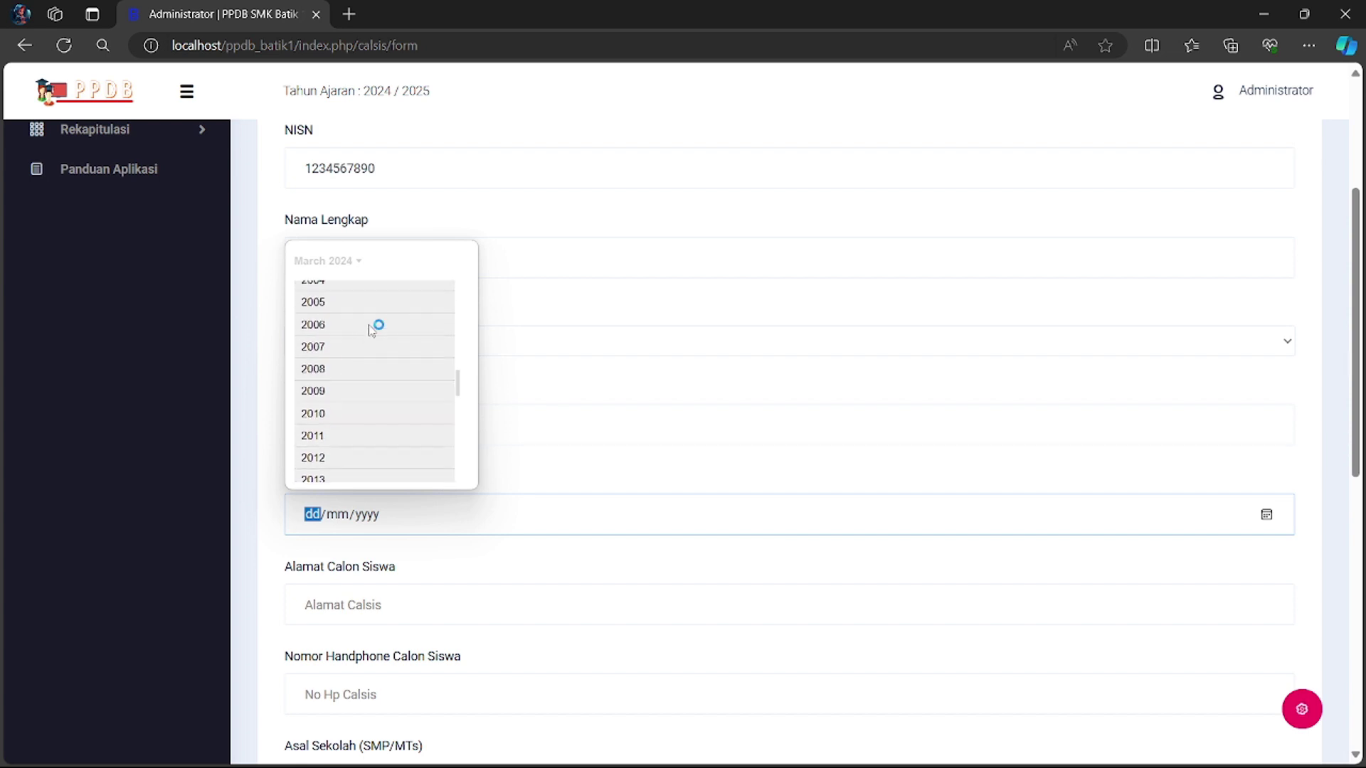
click(335, 294)
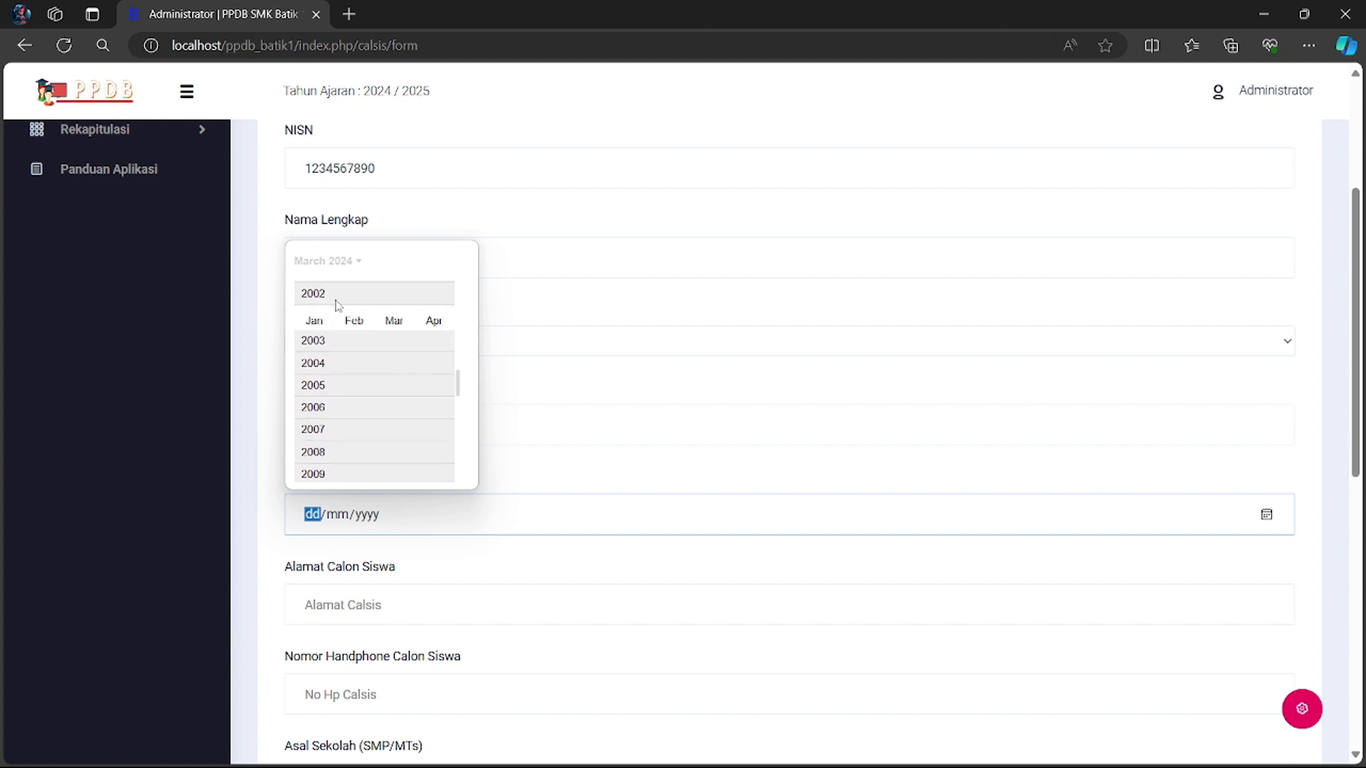
click(317, 328)
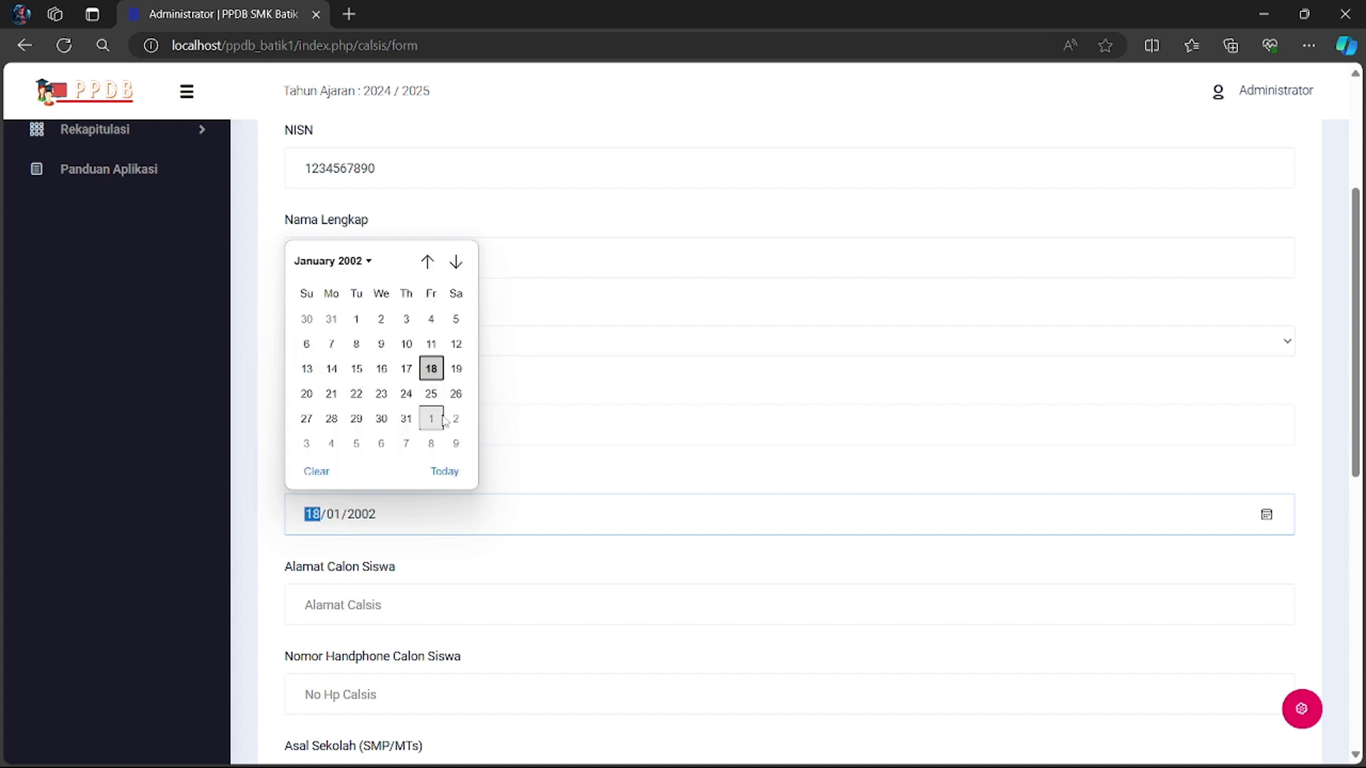
click(406, 419)
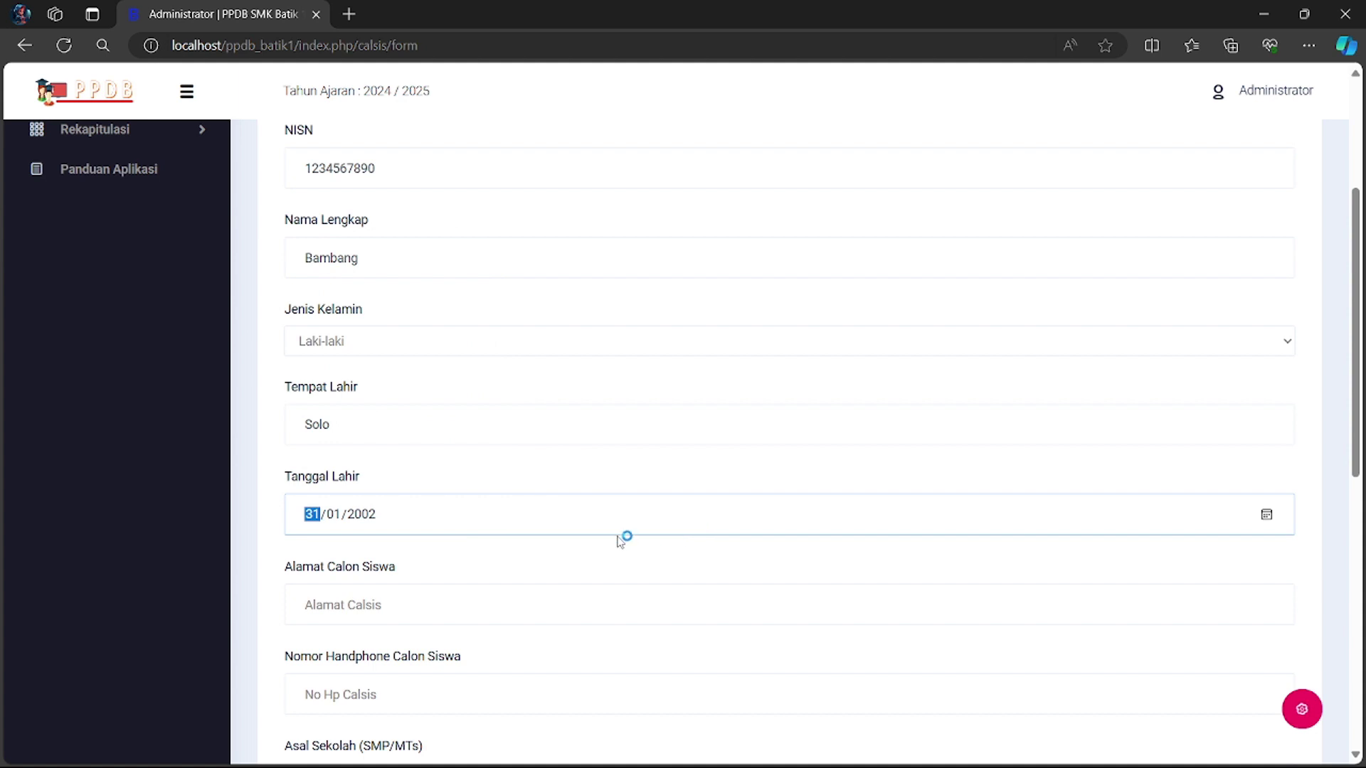
scroll(625, 536, down, 3)
- Enter the student's home address and phone number
click(458, 363)
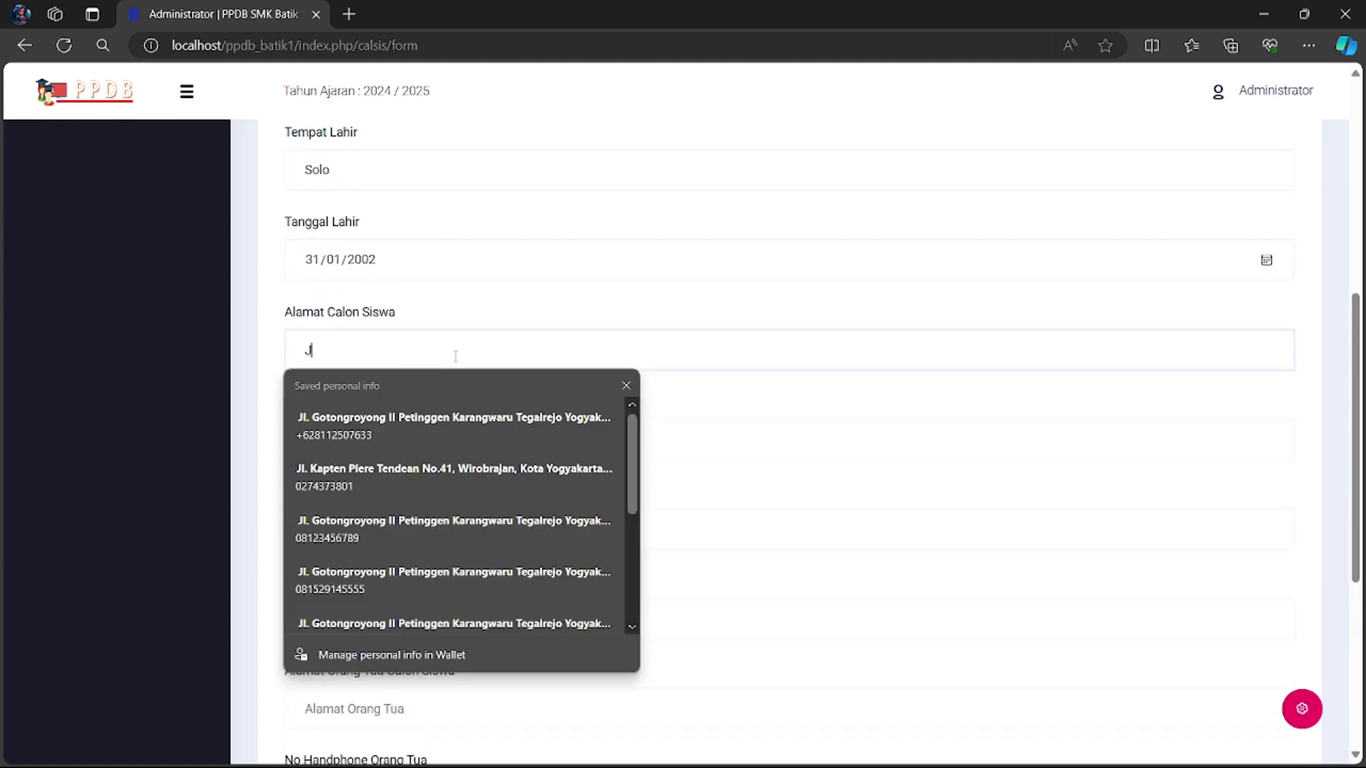
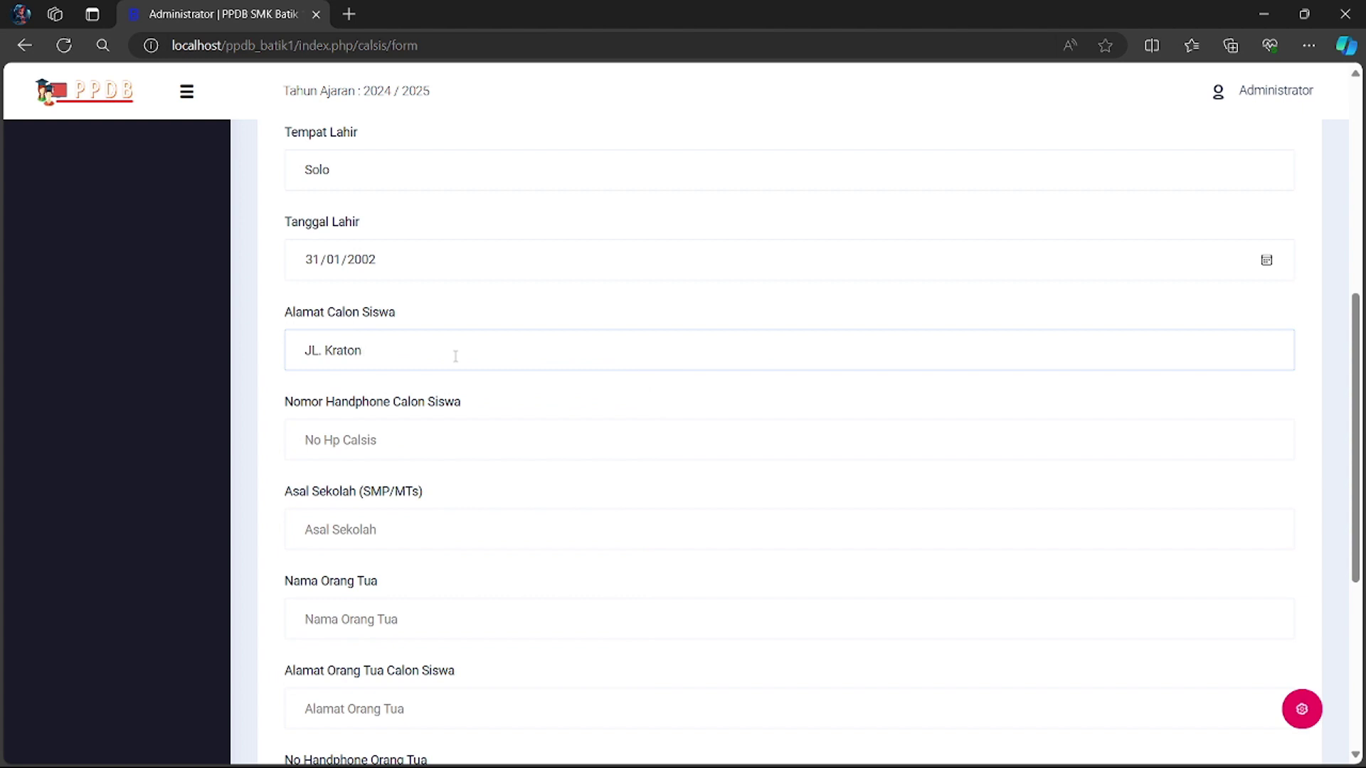
click(389, 456)
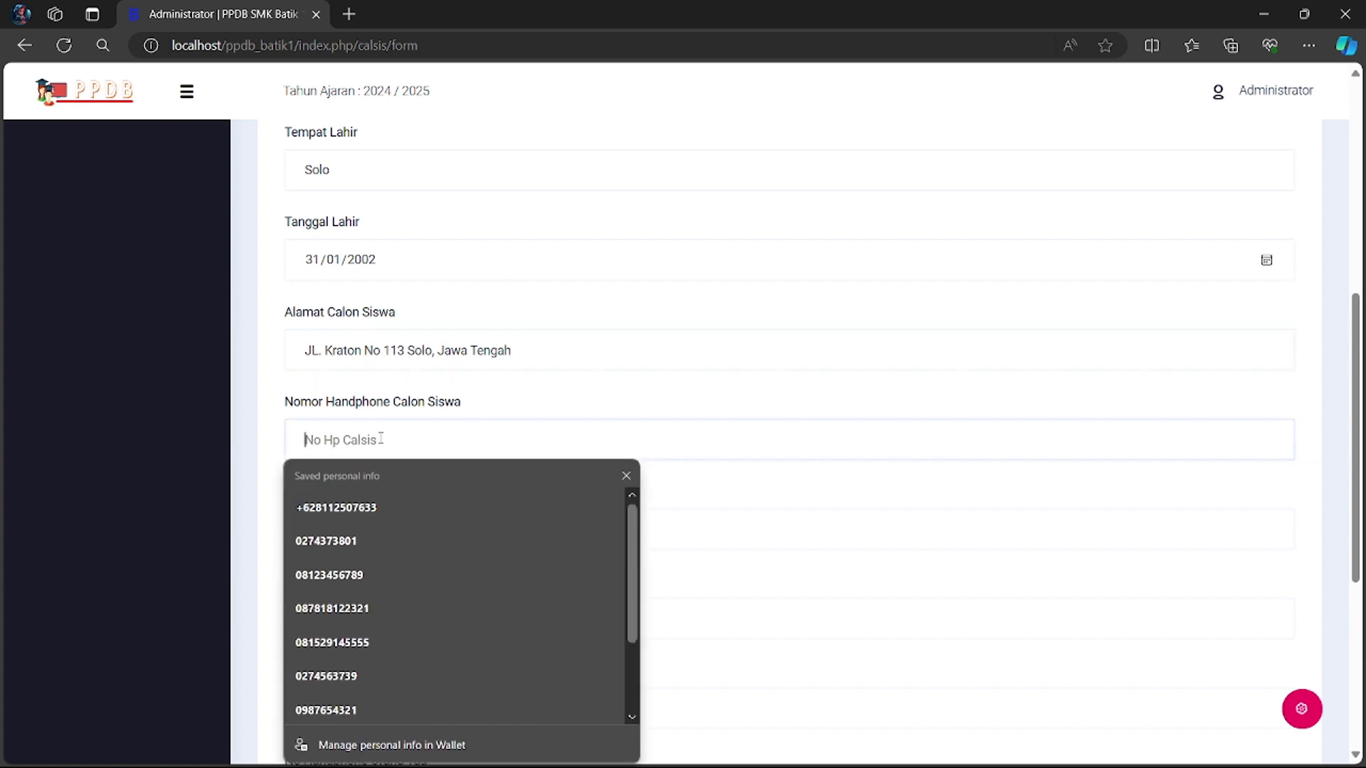
text(0987656321)
key(BackSpace)
key(BackSpace)
key(BackSpace)
text(4321)
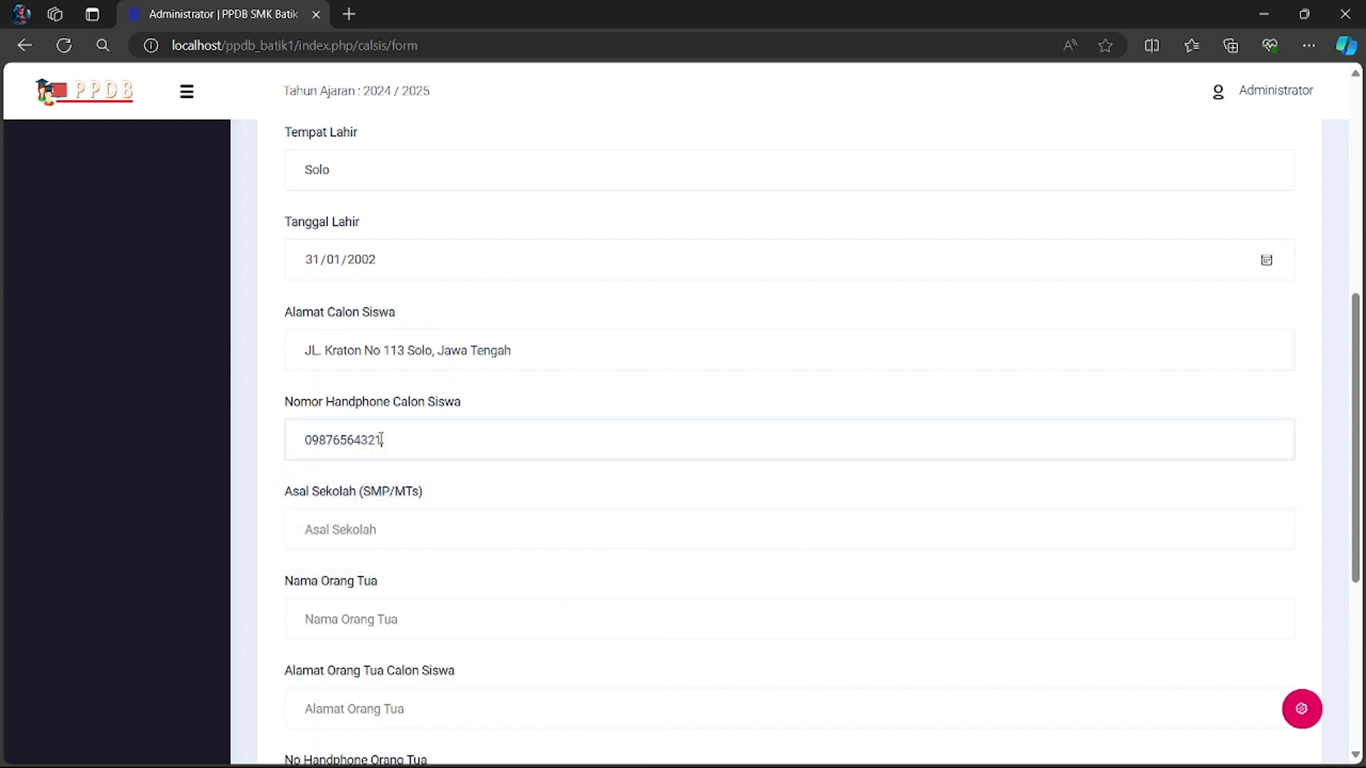
scroll(385, 436, down, 2)
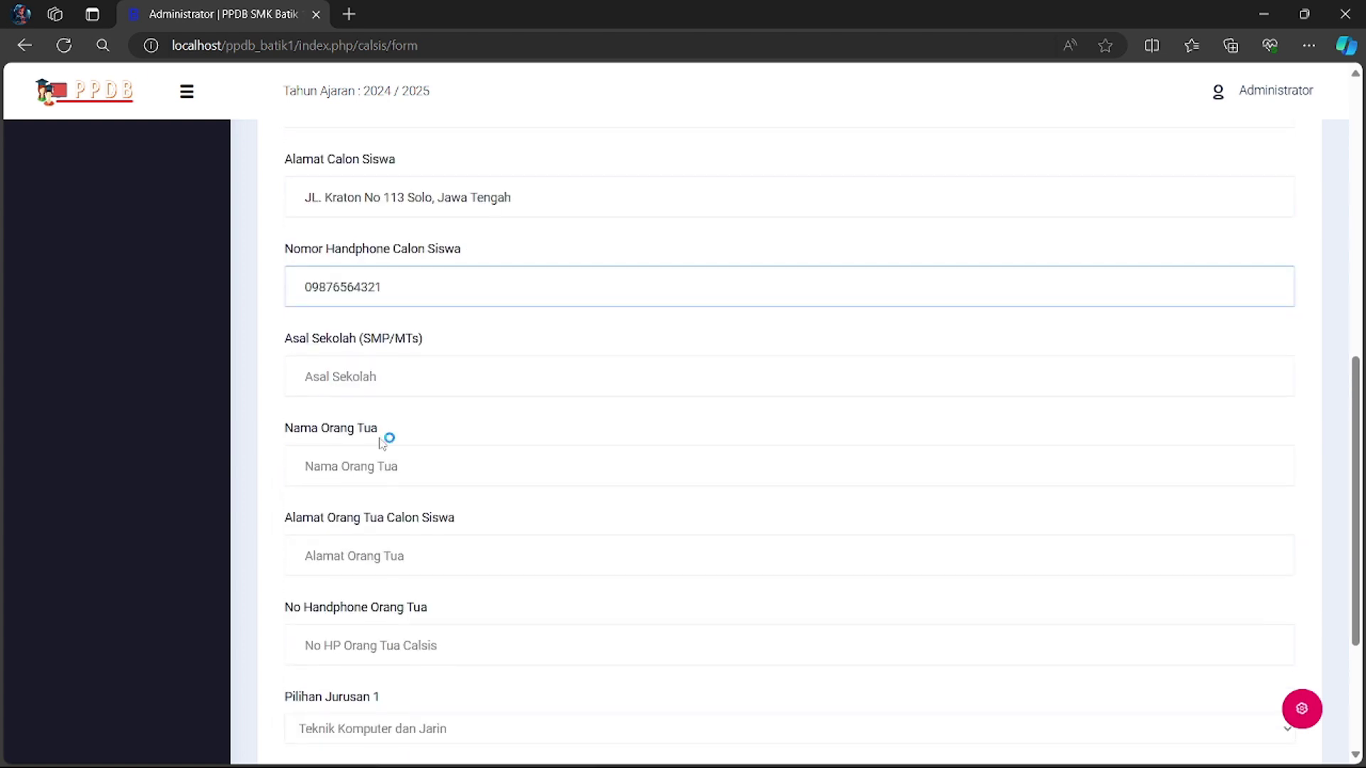
- Set school of origin to SMPN 1 Surakarta and fill in the parent's name, address and phone
click(354, 378)
text(SMPN 1)
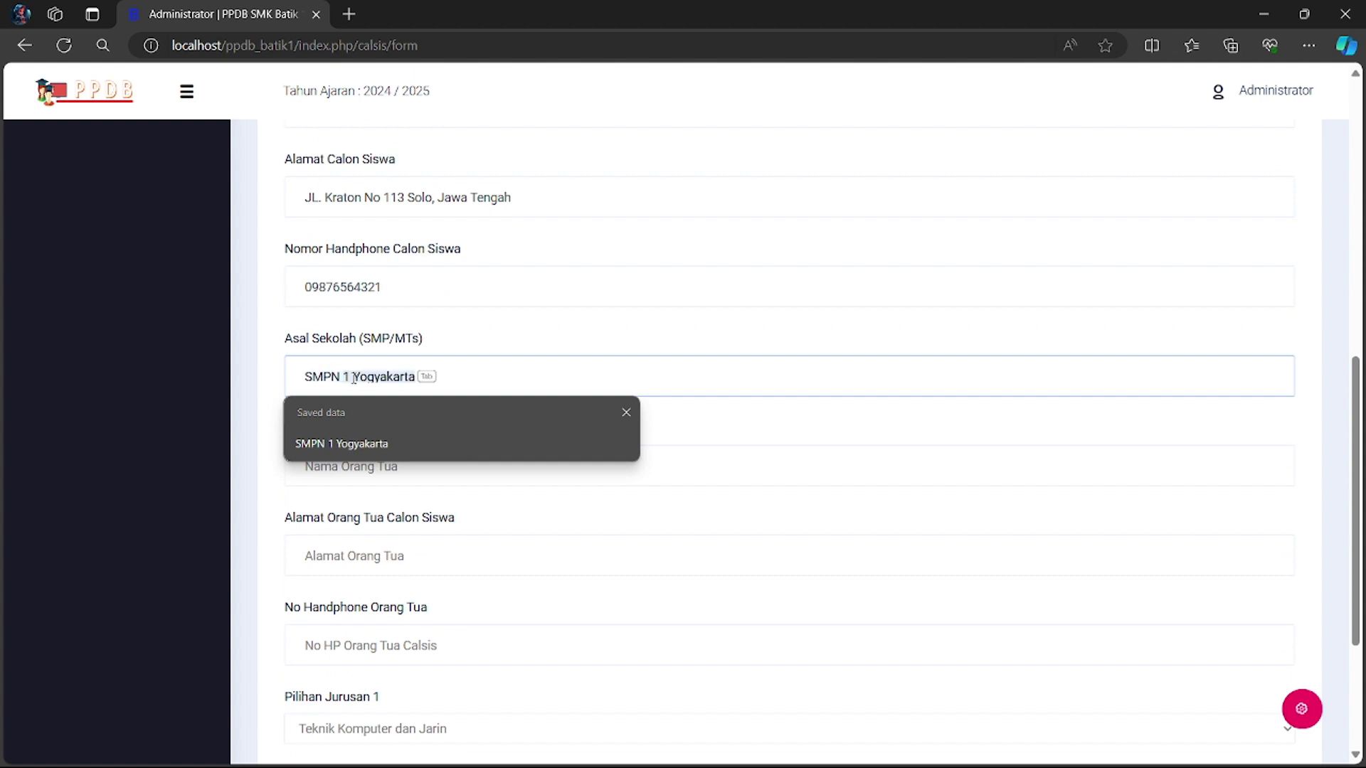
text(rakarta)
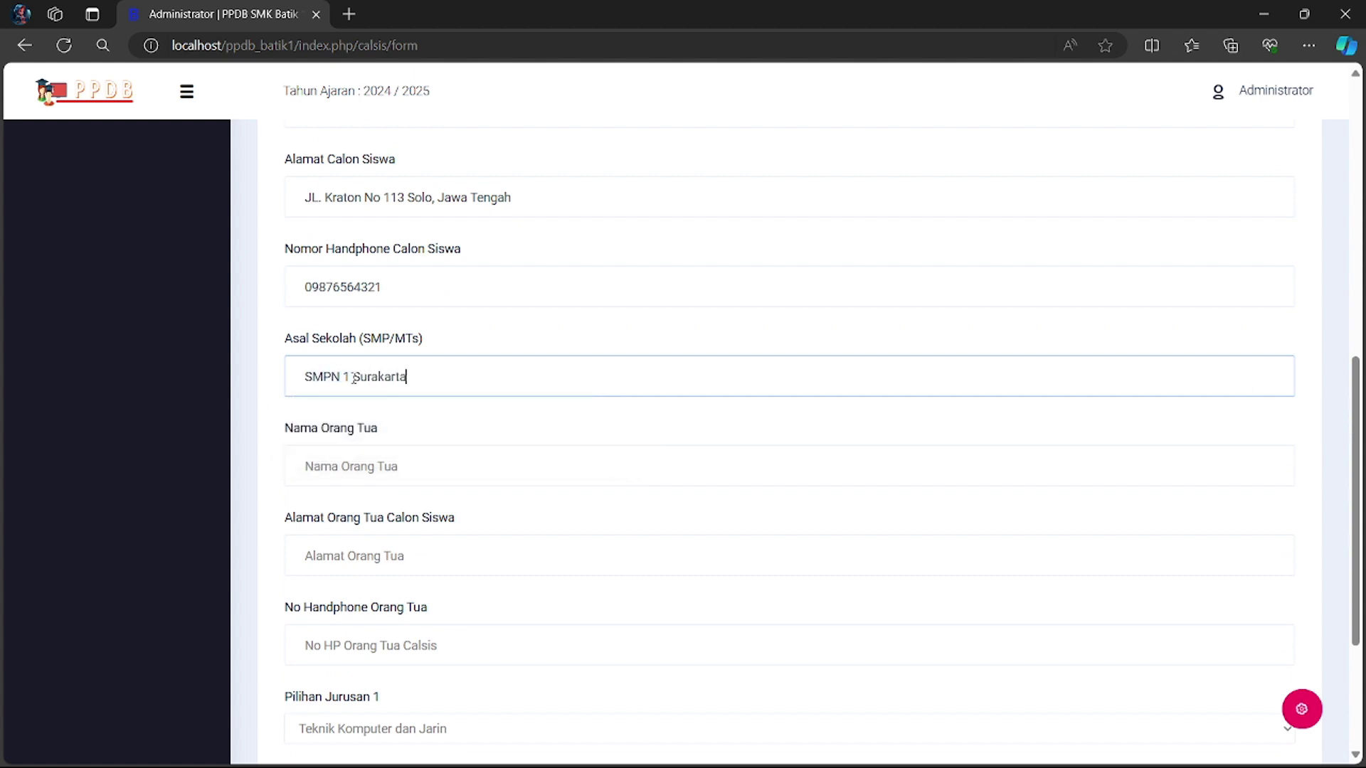
key(Return)
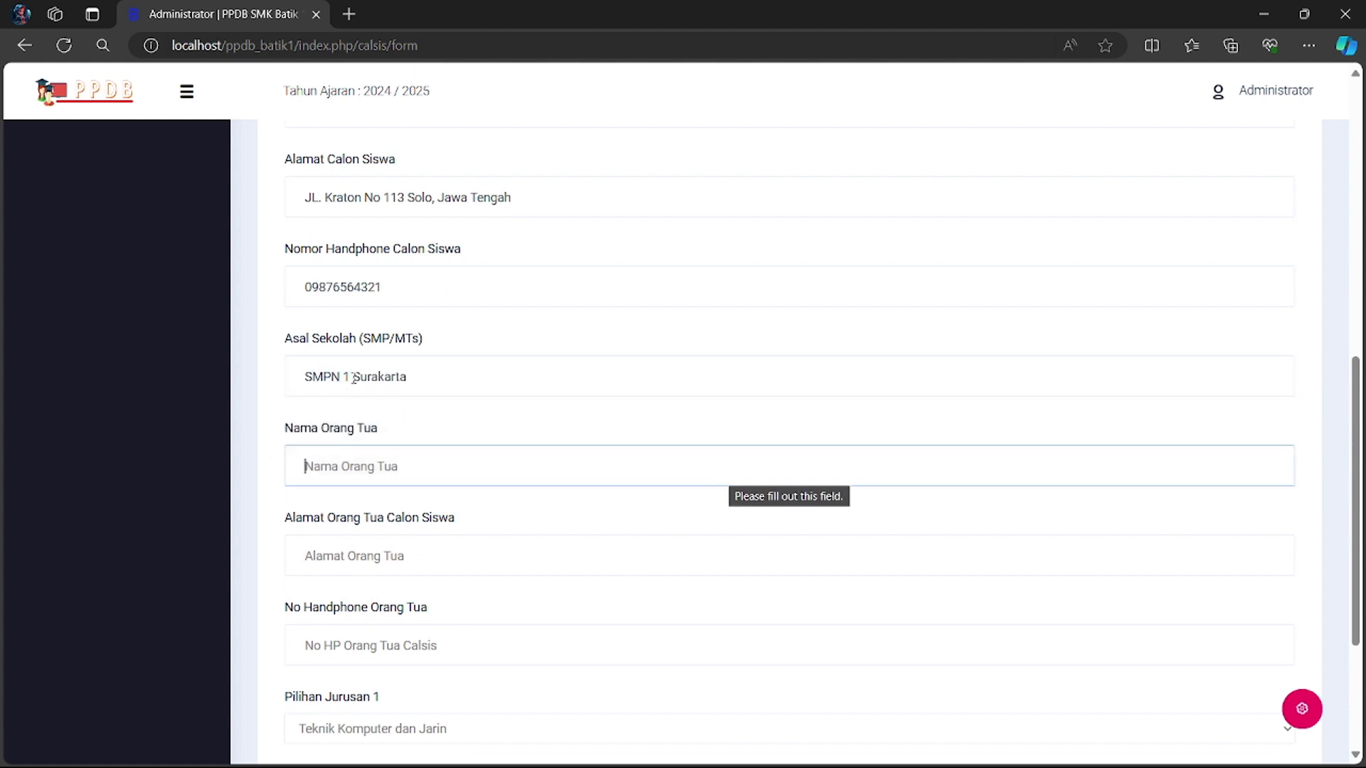
text(Kartono)
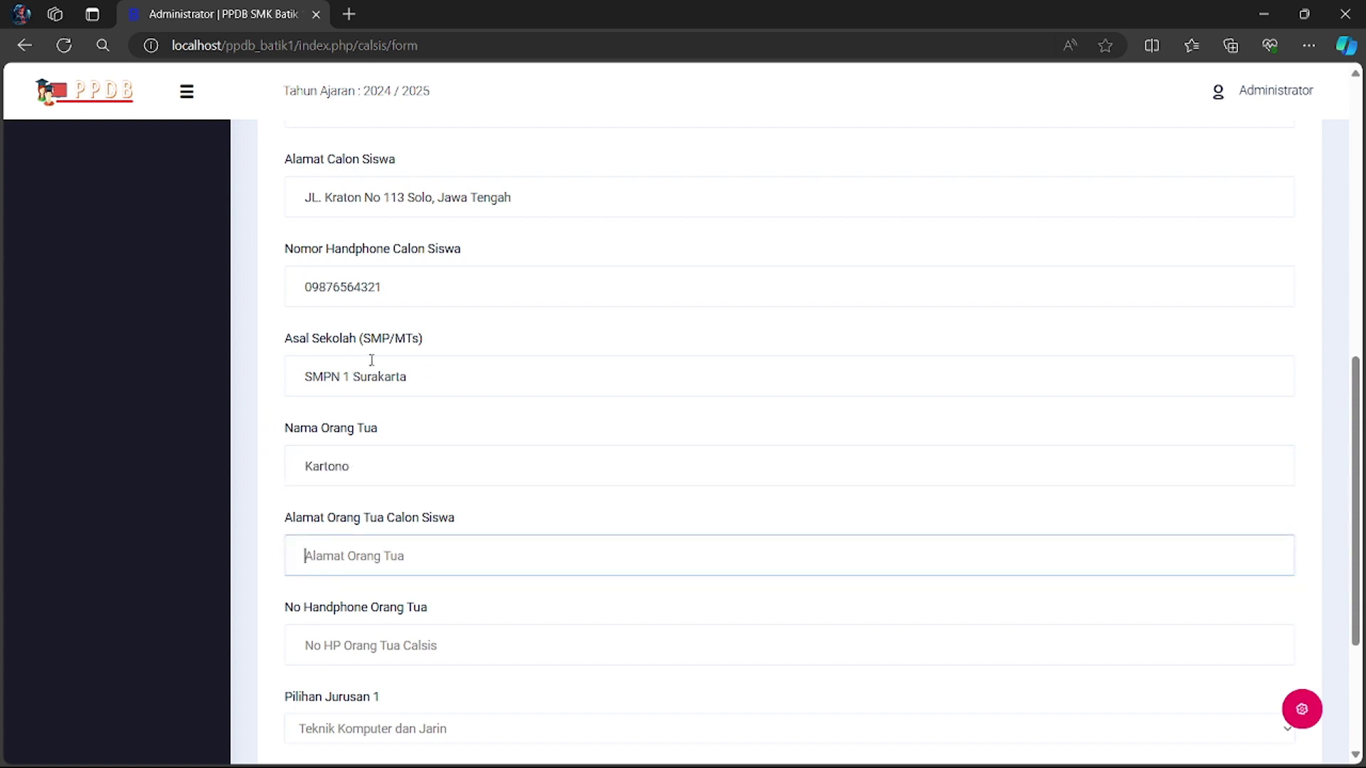
drag(306, 197, 539, 203)
key(ctrl+c)
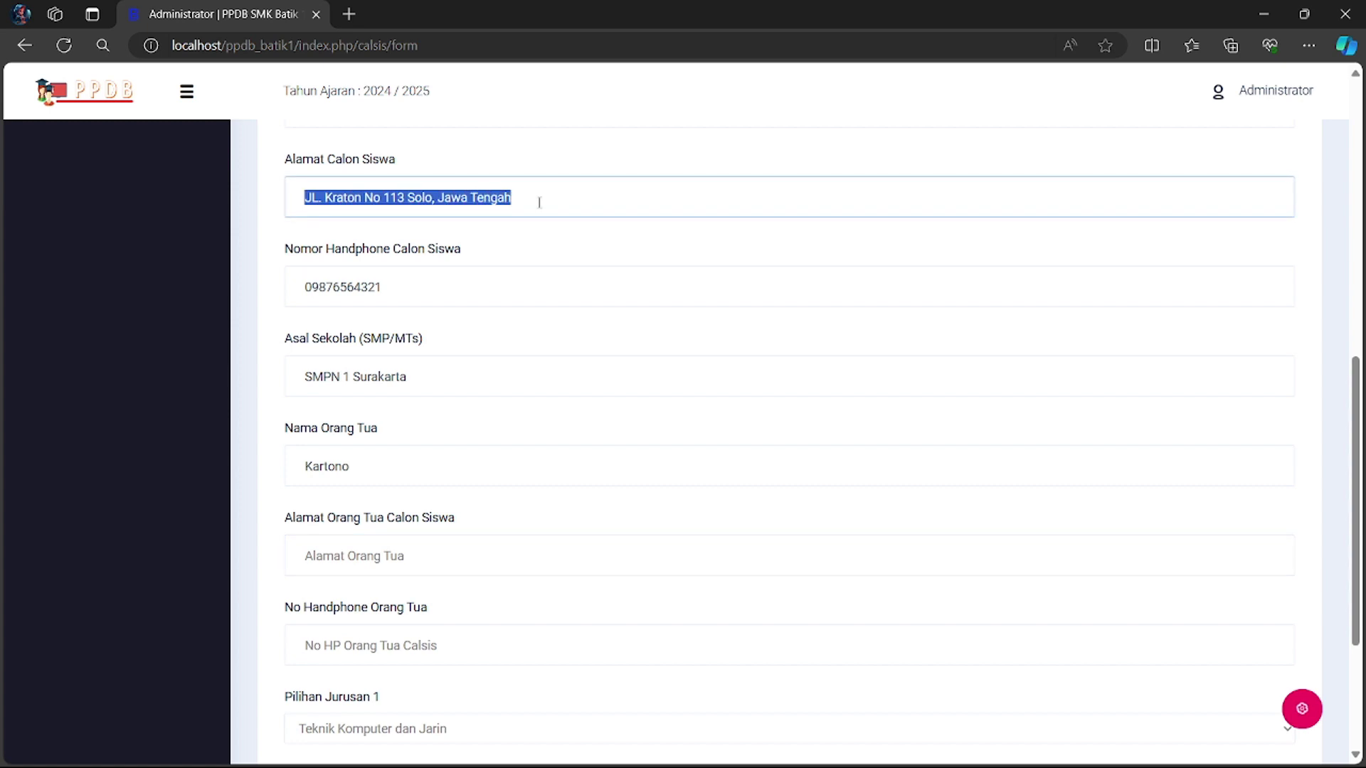
click(449, 556)
key(ctrl+v)
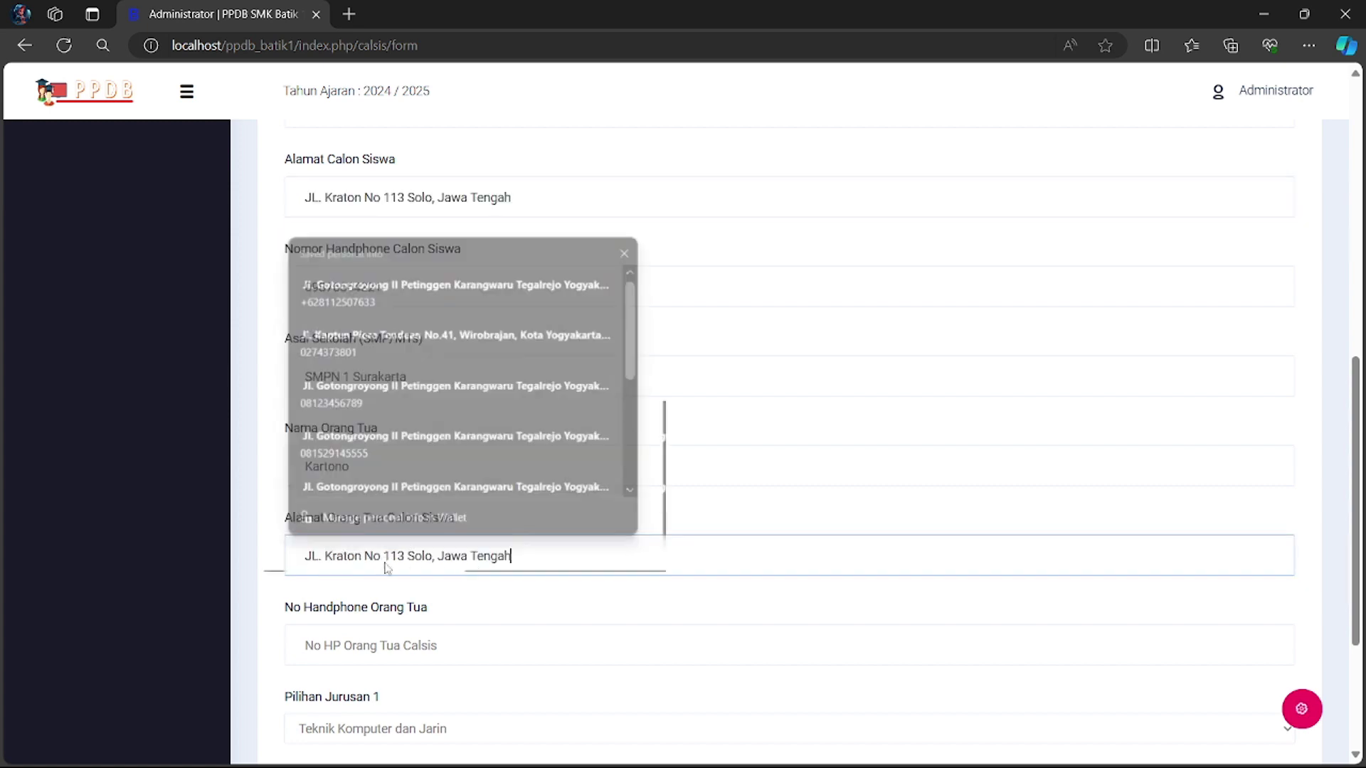
click(413, 645)
text(0987654321)
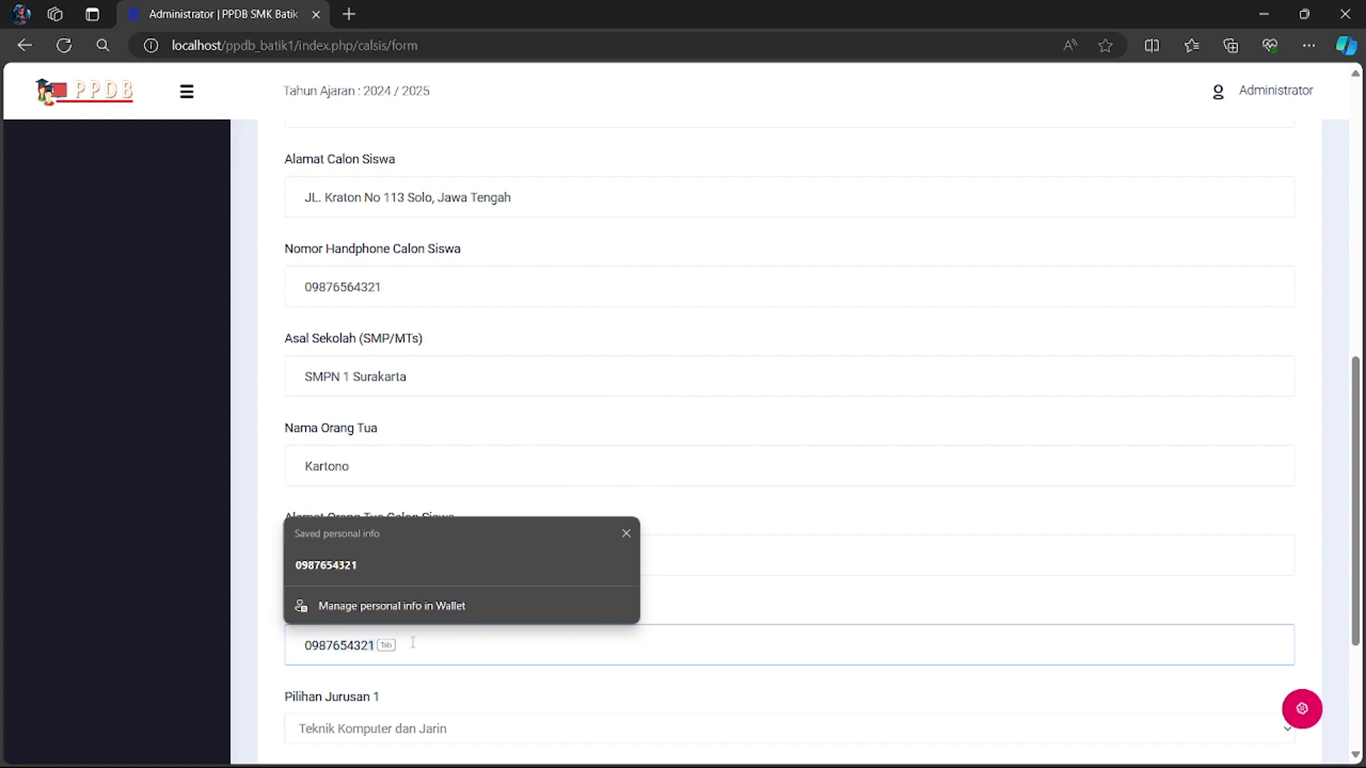
key(Tab)
scroll(413, 642, down, 4)
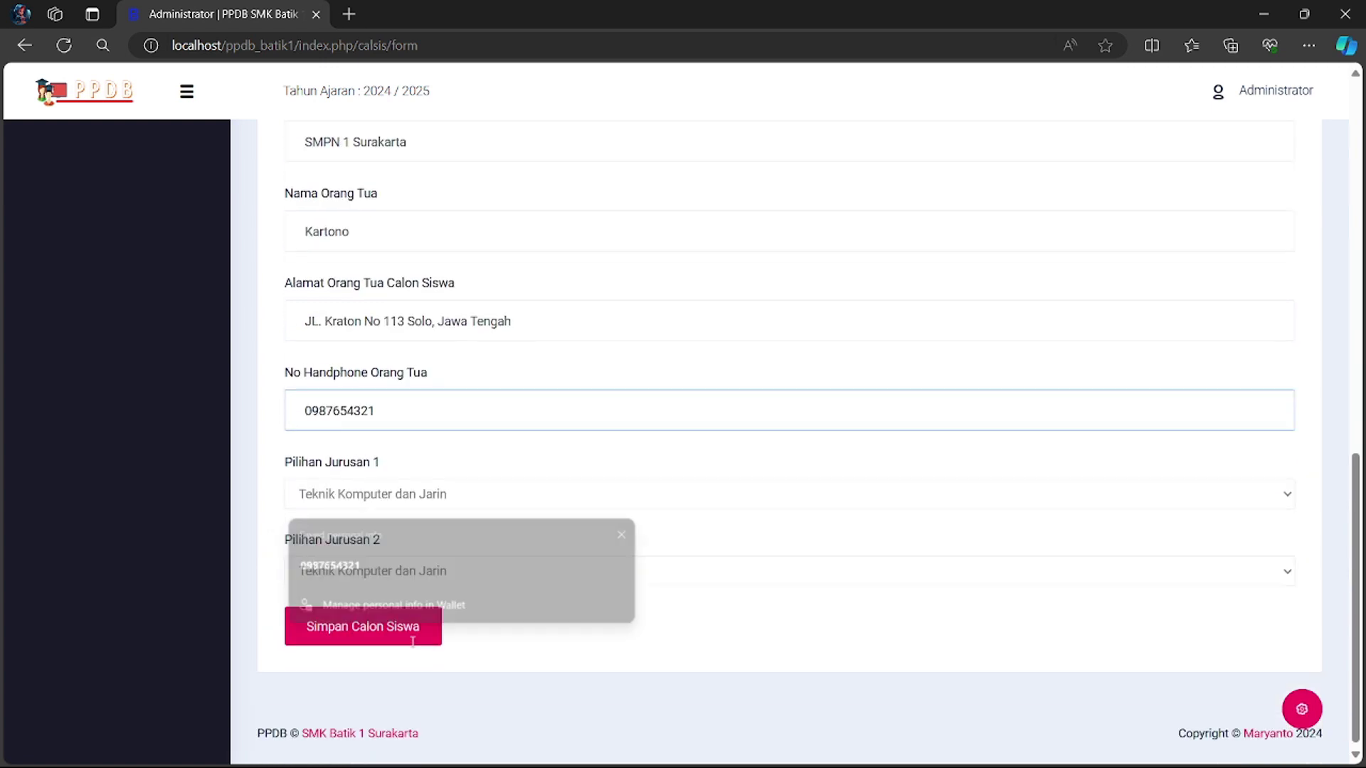
- Keep Teknik Komputer dan Jaringan first, choose Desain Komunikasi Visual second, and save the applicant
click(581, 488)
click(457, 520)
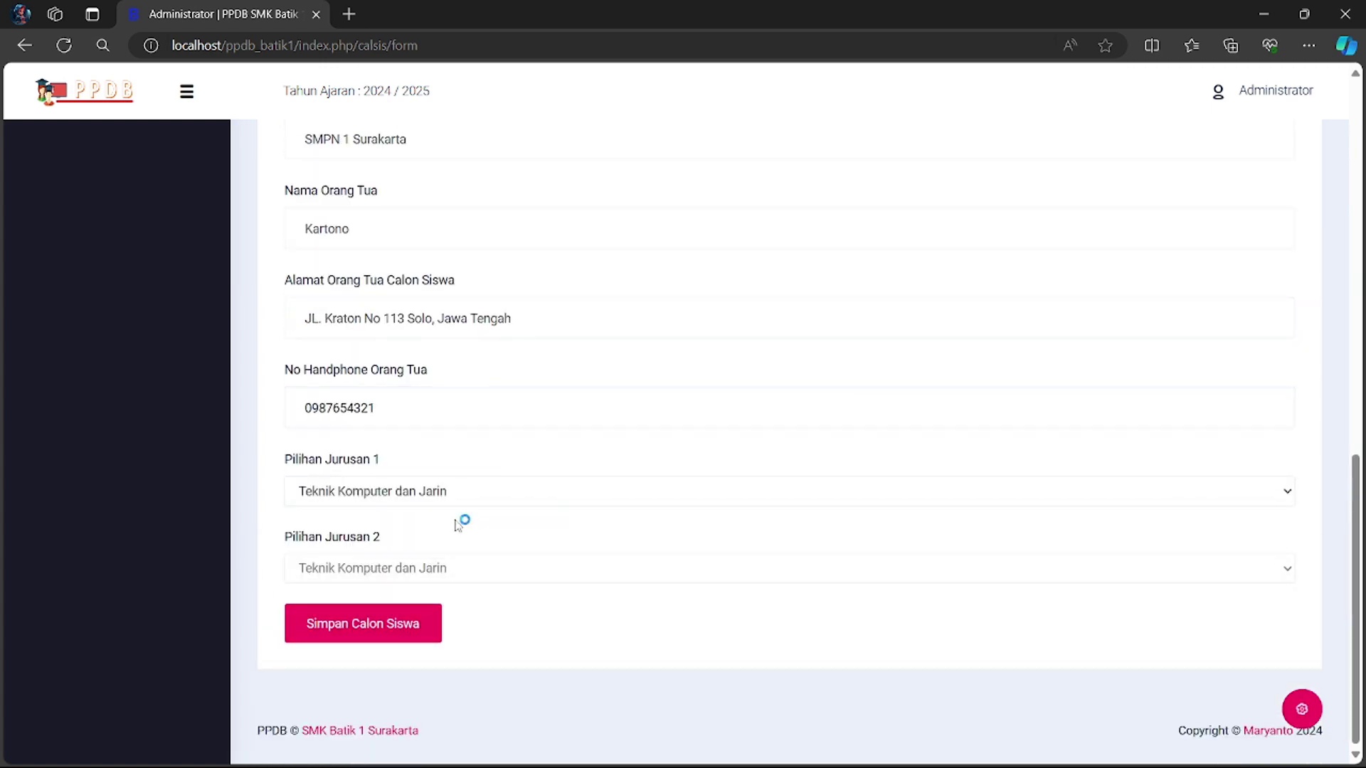
click(493, 569)
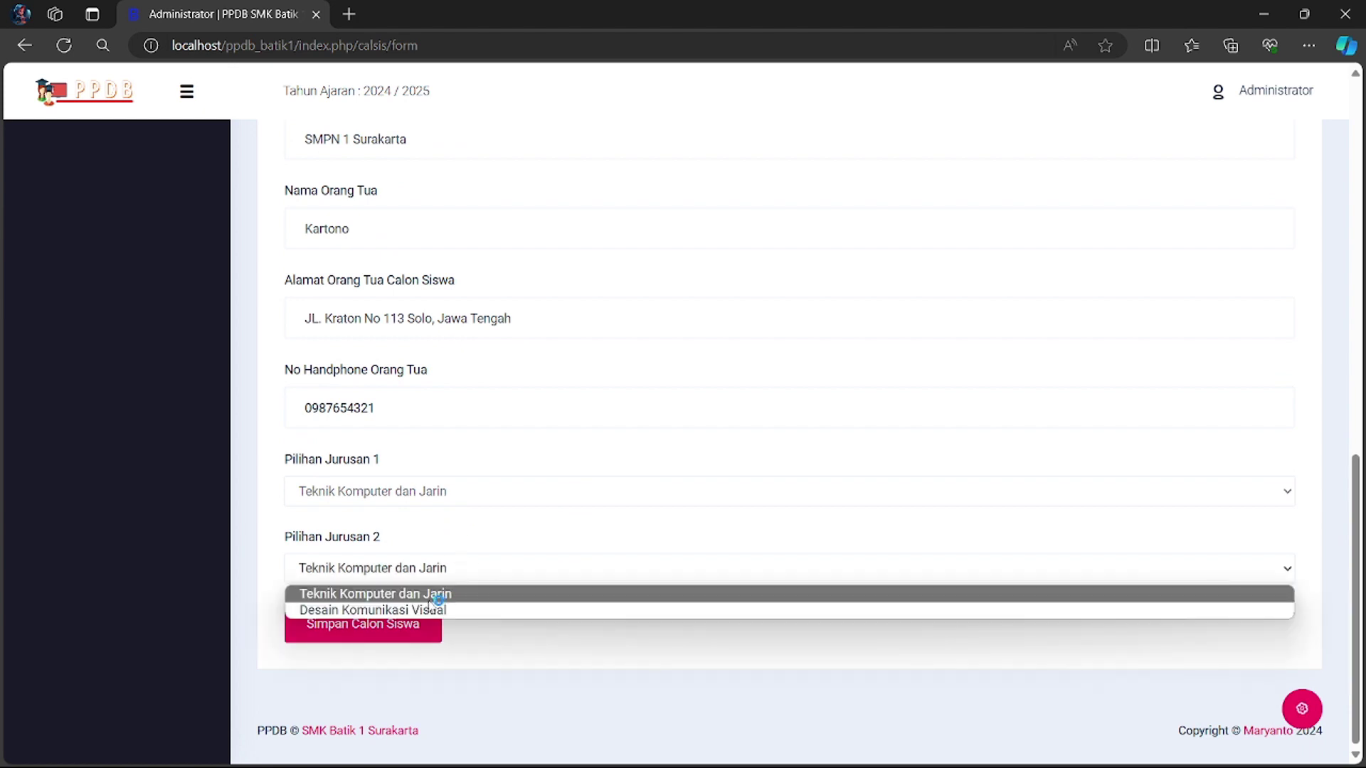
click(434, 610)
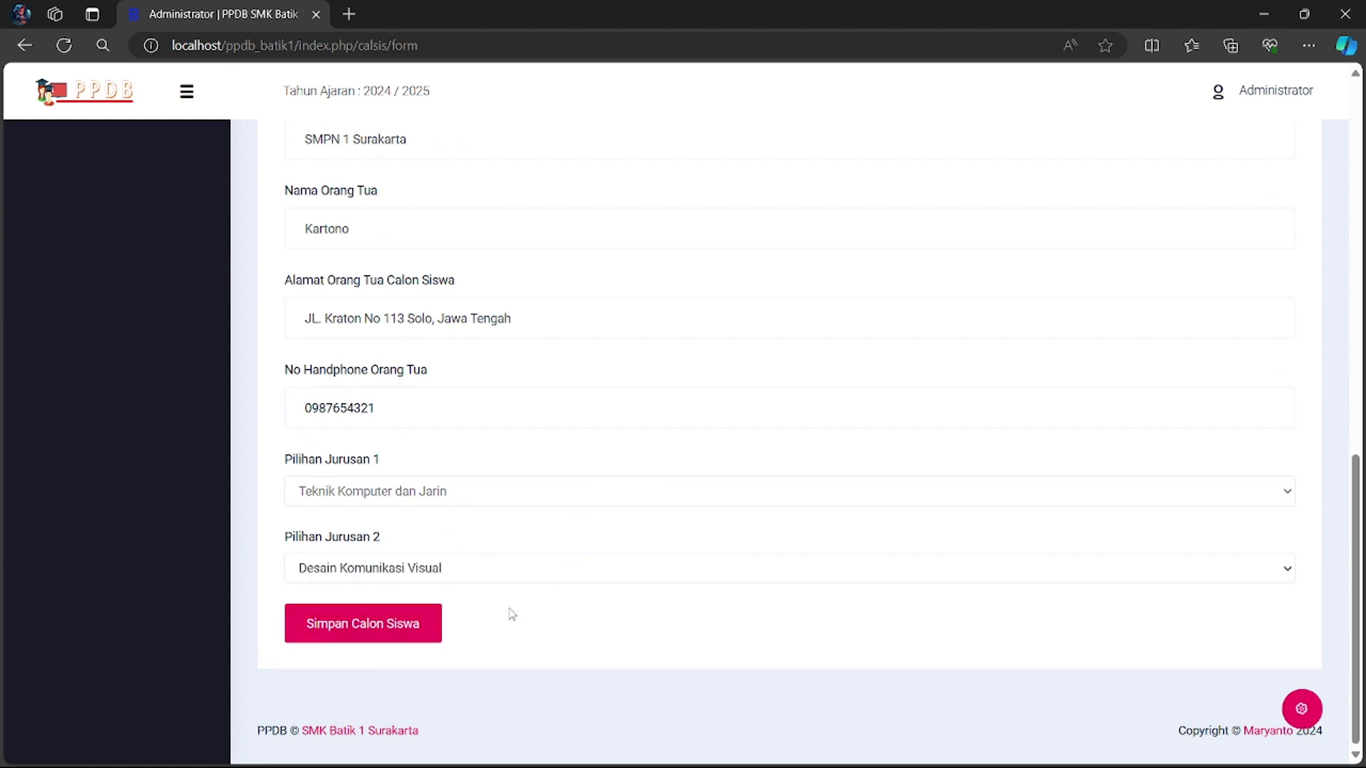
click(414, 626)
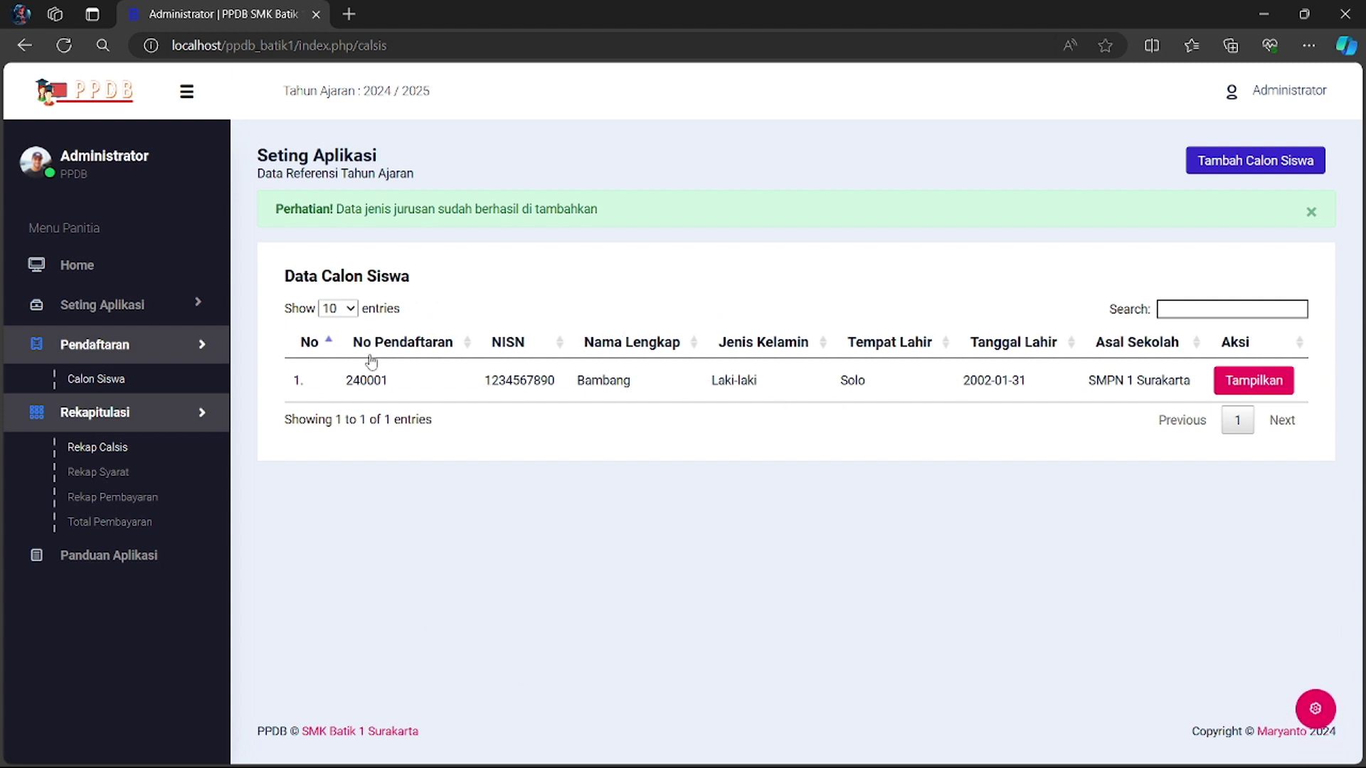
- Open the saved applicant's detail page and scroll through its profile, payment and document panels
click(1239, 390)
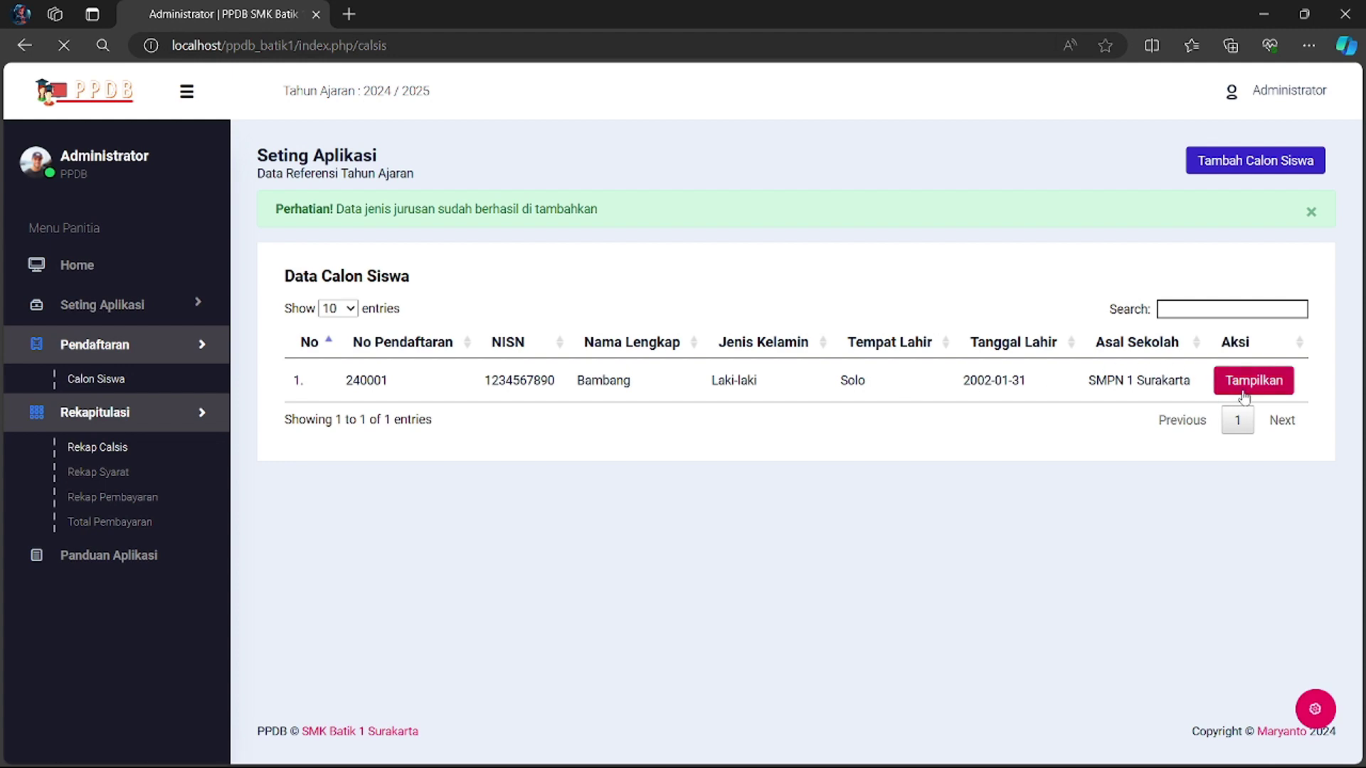
scroll(533, 303, down, 1)
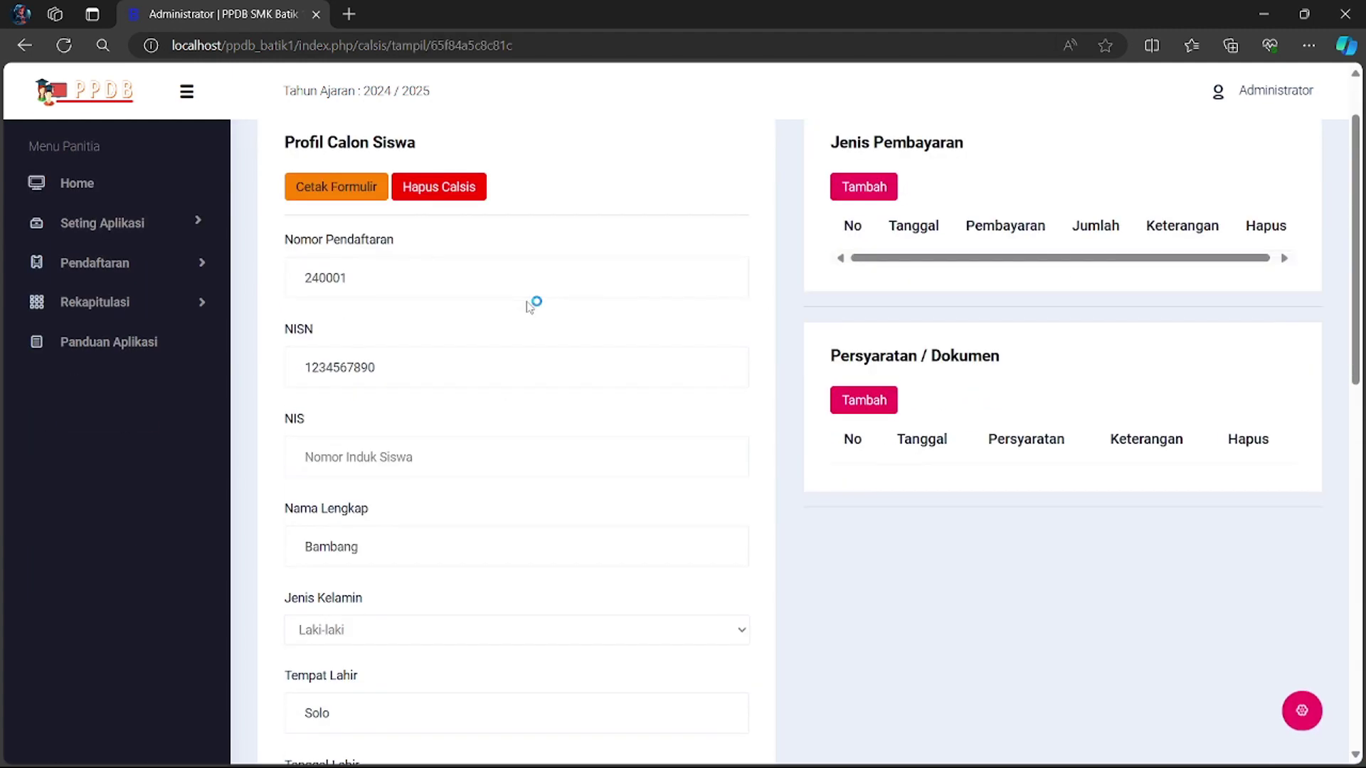
scroll(454, 337, down, 12)
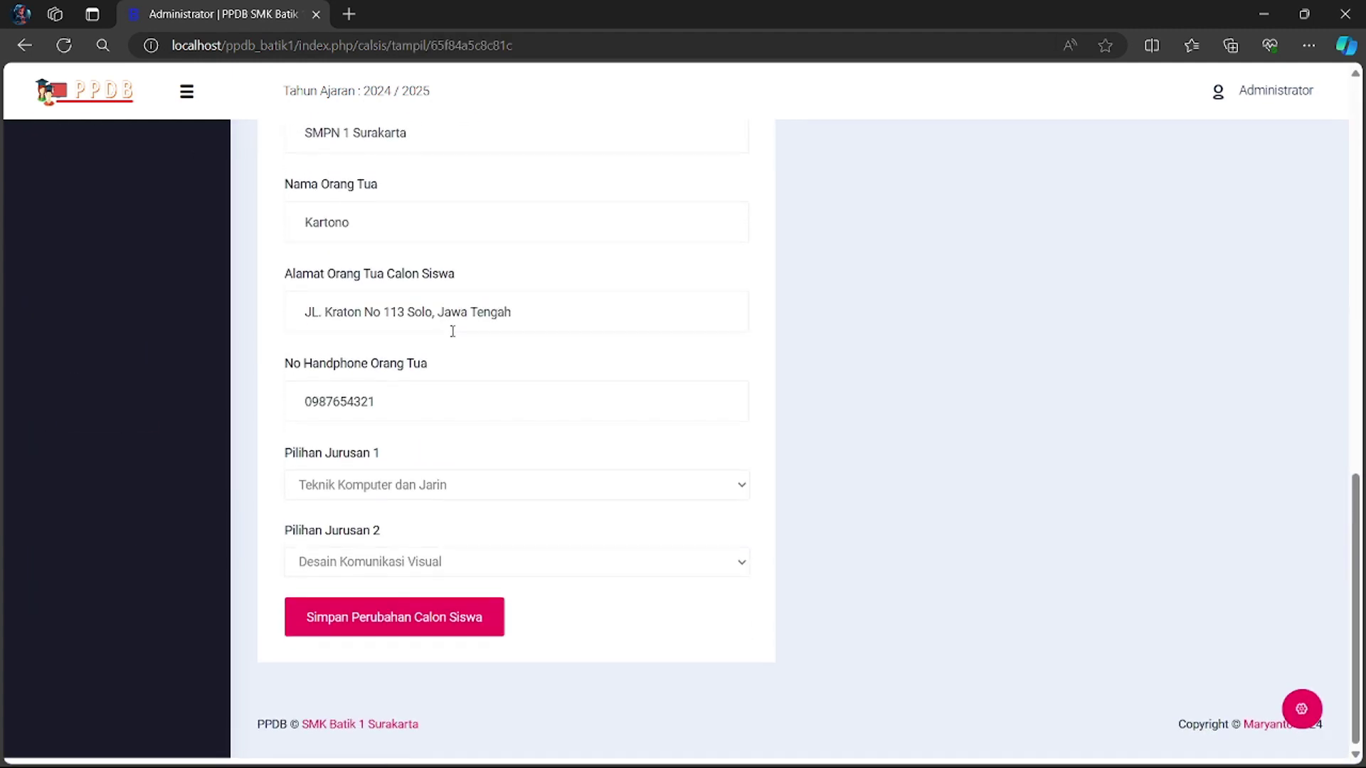
scroll(438, 509, up, 13)
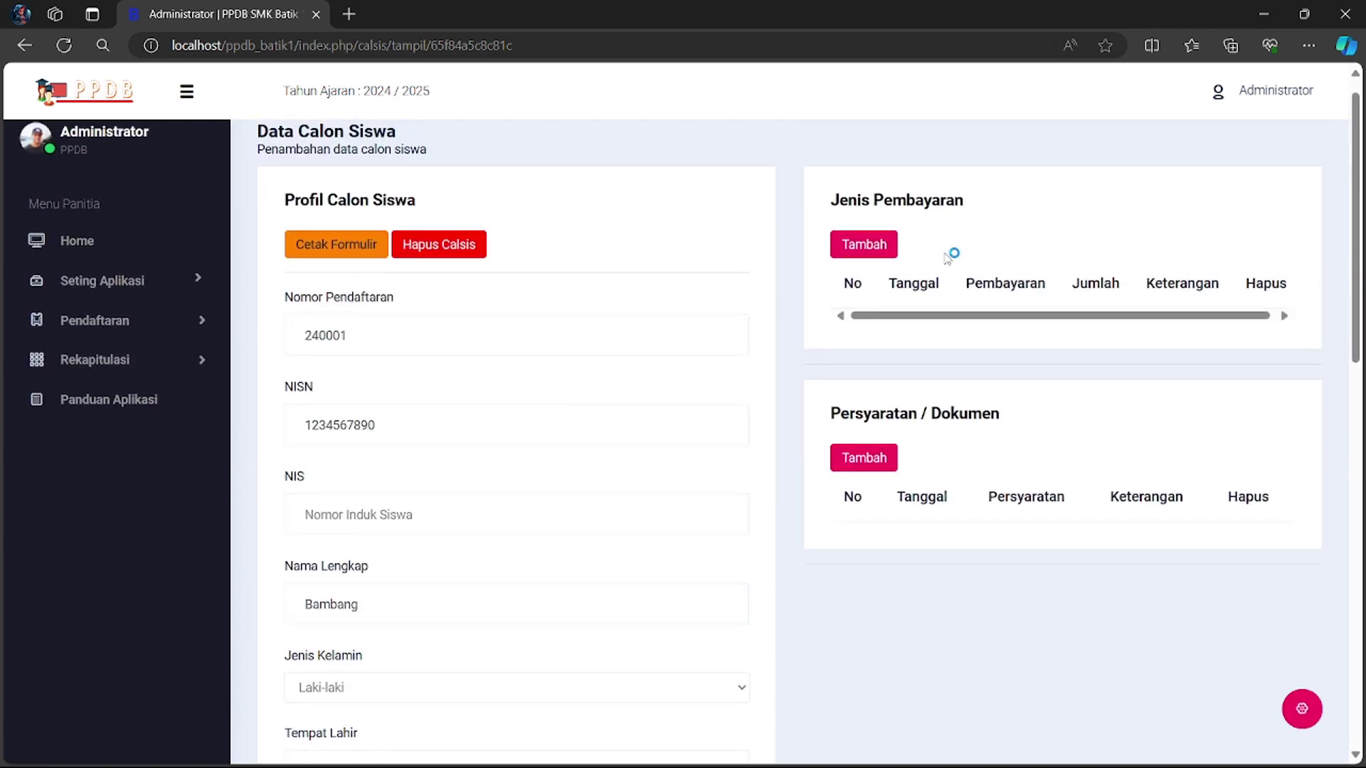
scroll(1003, 269, down, 1)
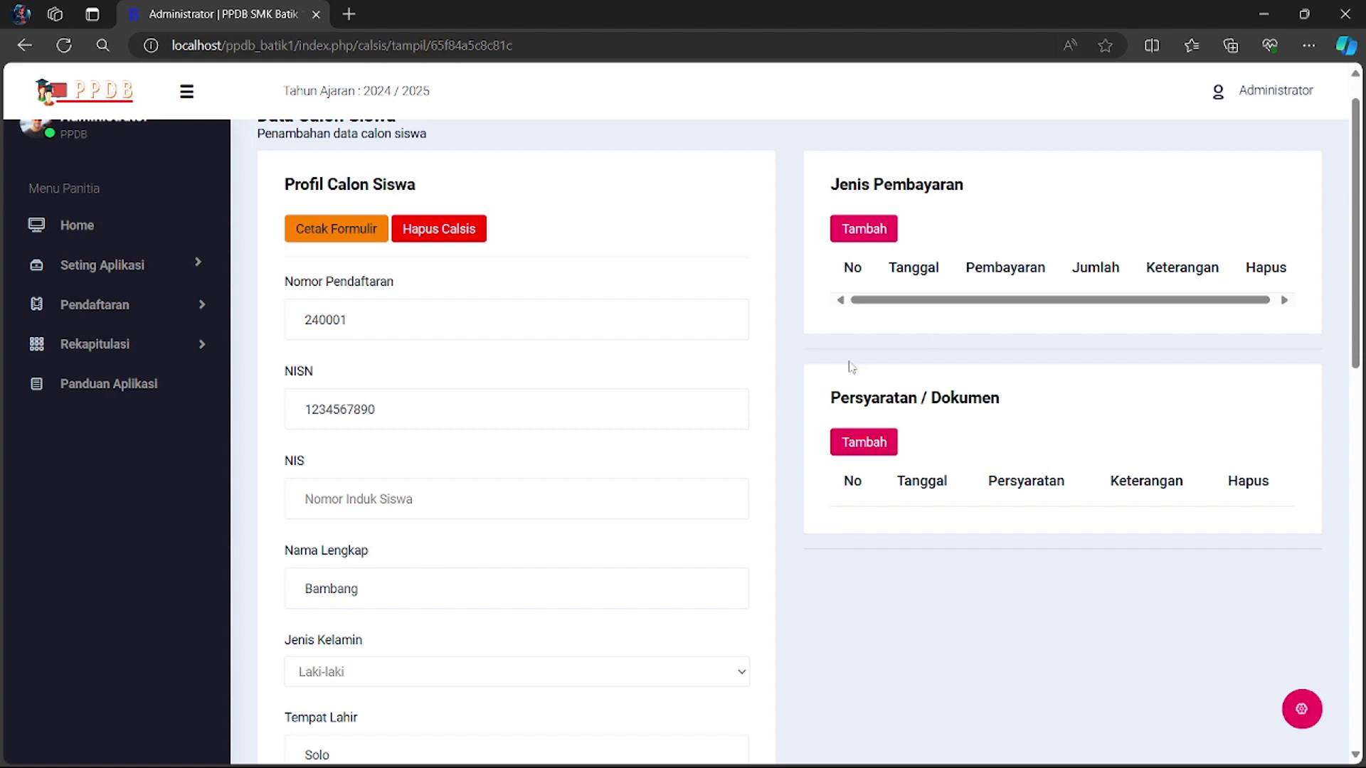
- Add Pas foto 3x4 (3lembar) and Fotocopy Akta Kelahiran as documents, then open the payment form
click(865, 446)
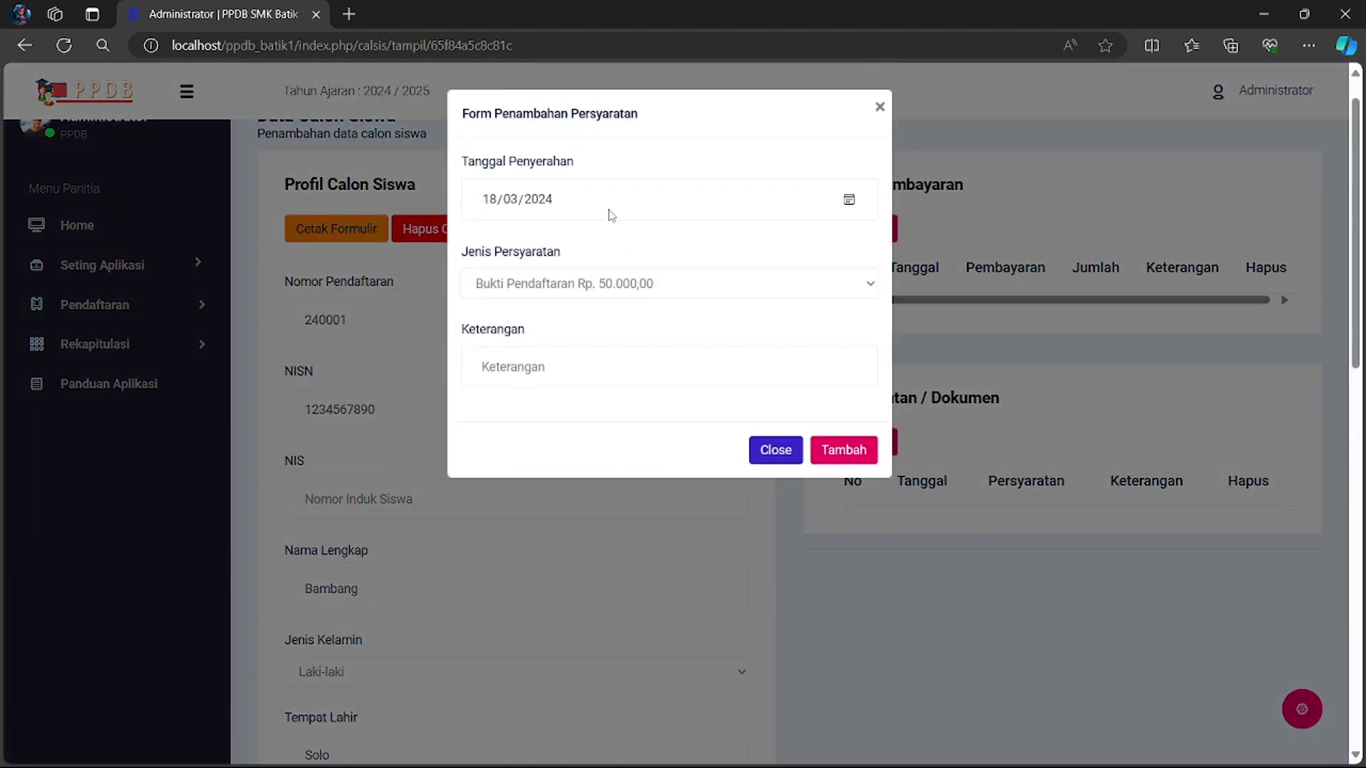
click(873, 285)
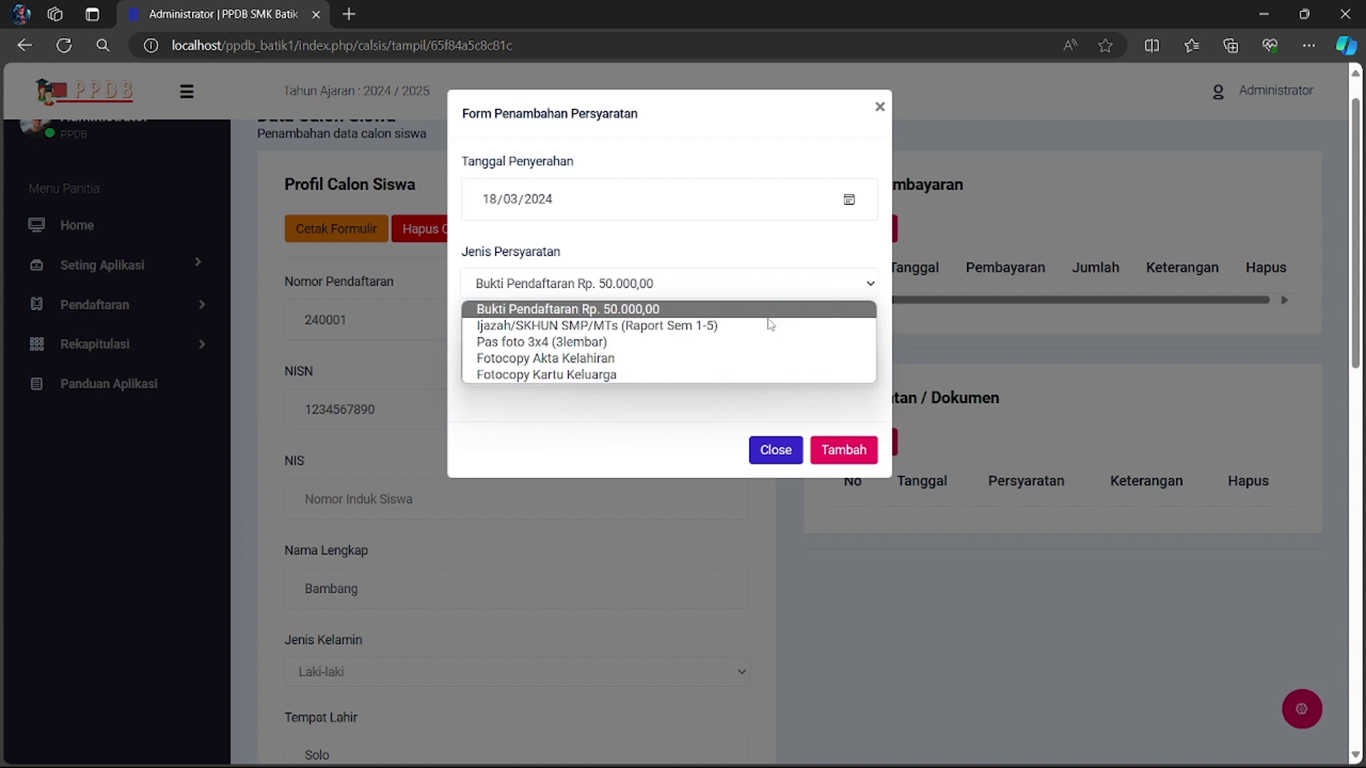
click(669, 342)
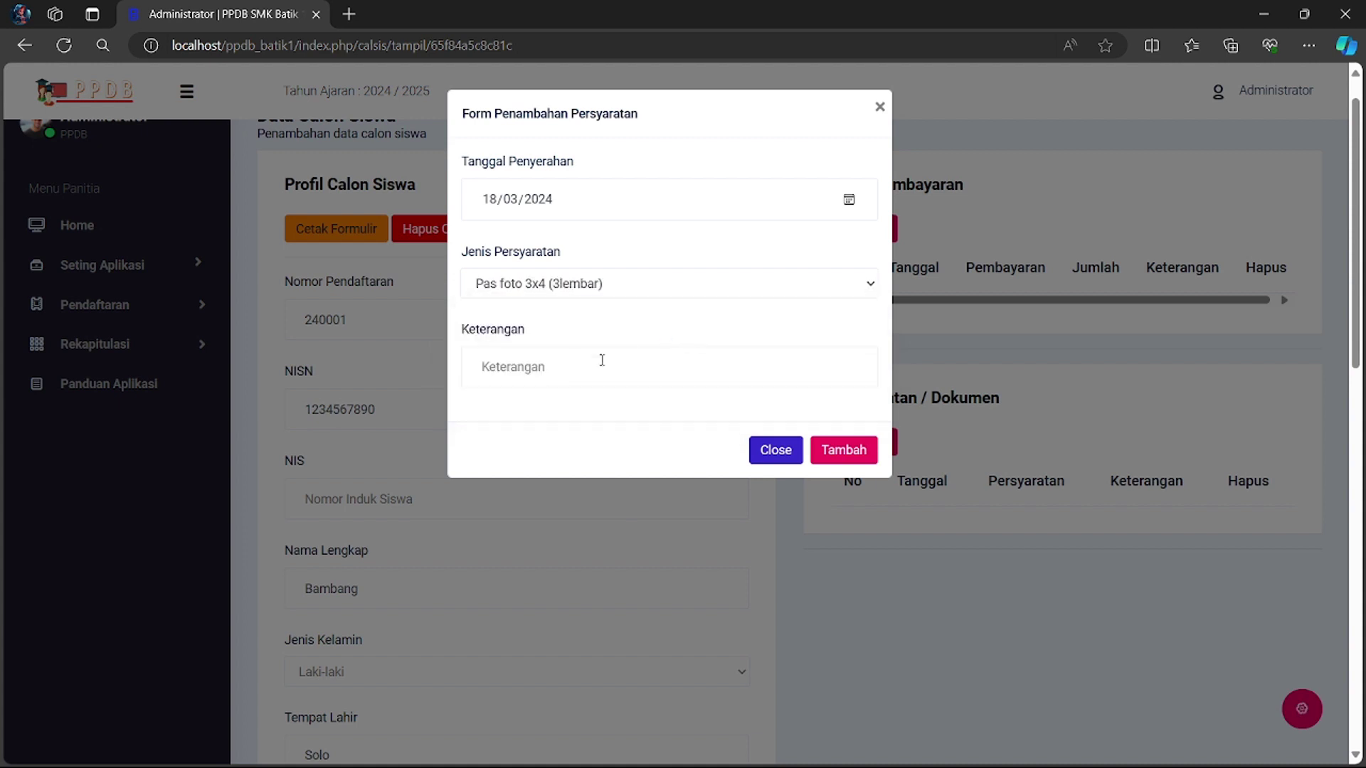
click(847, 450)
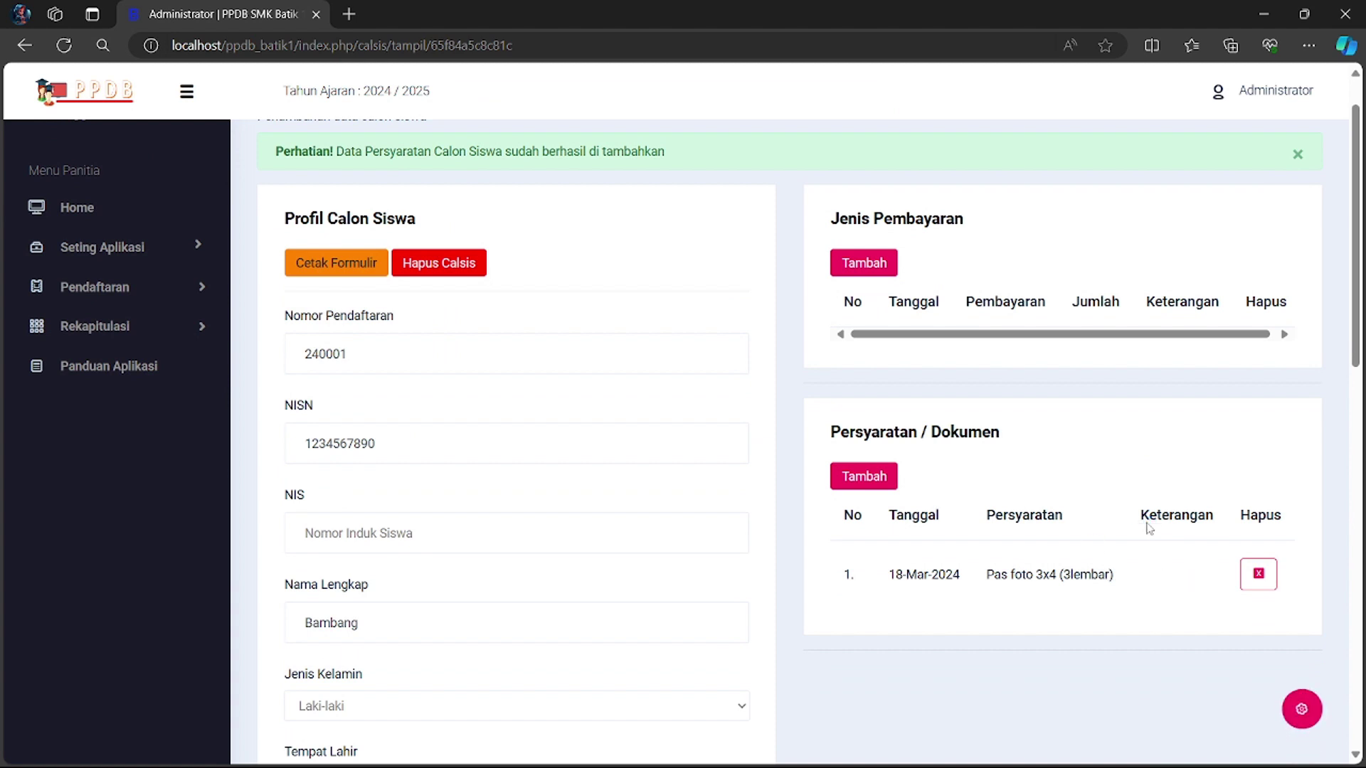
click(869, 476)
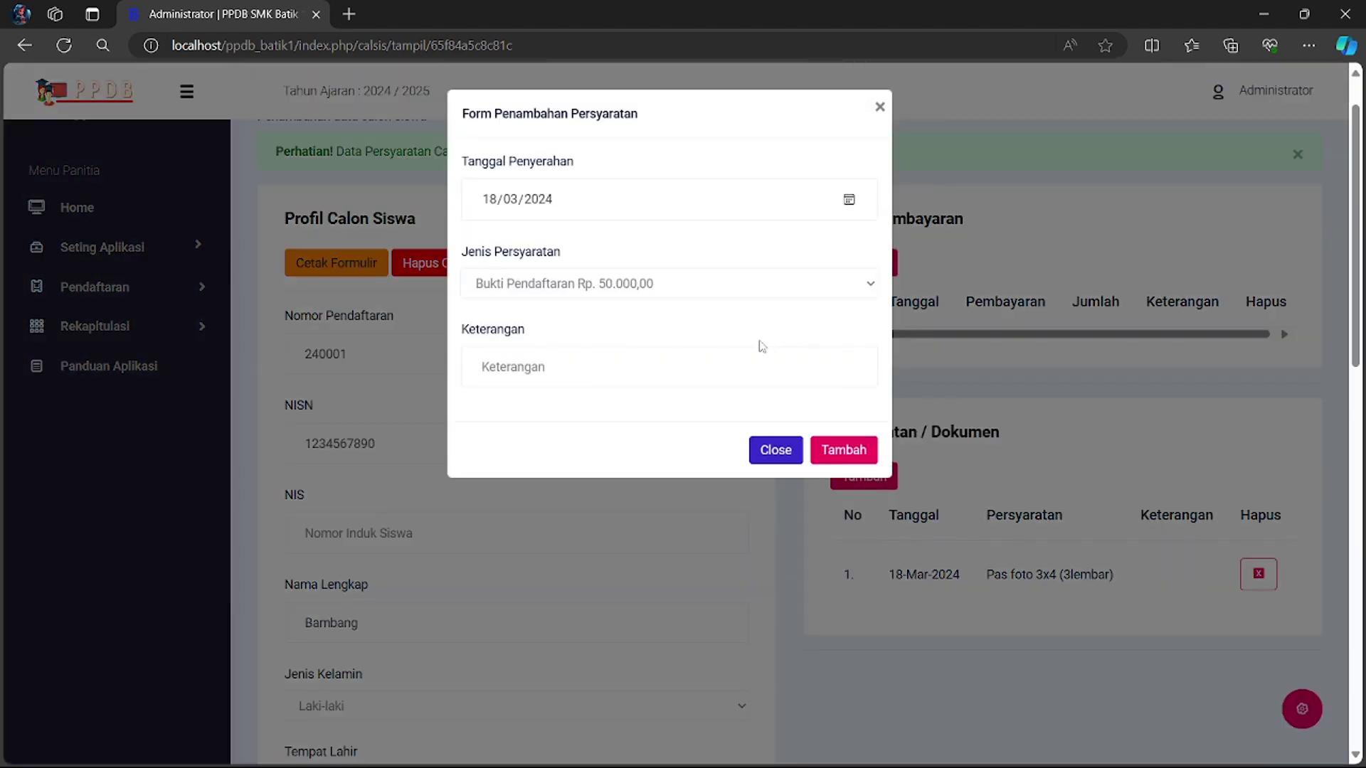
click(855, 283)
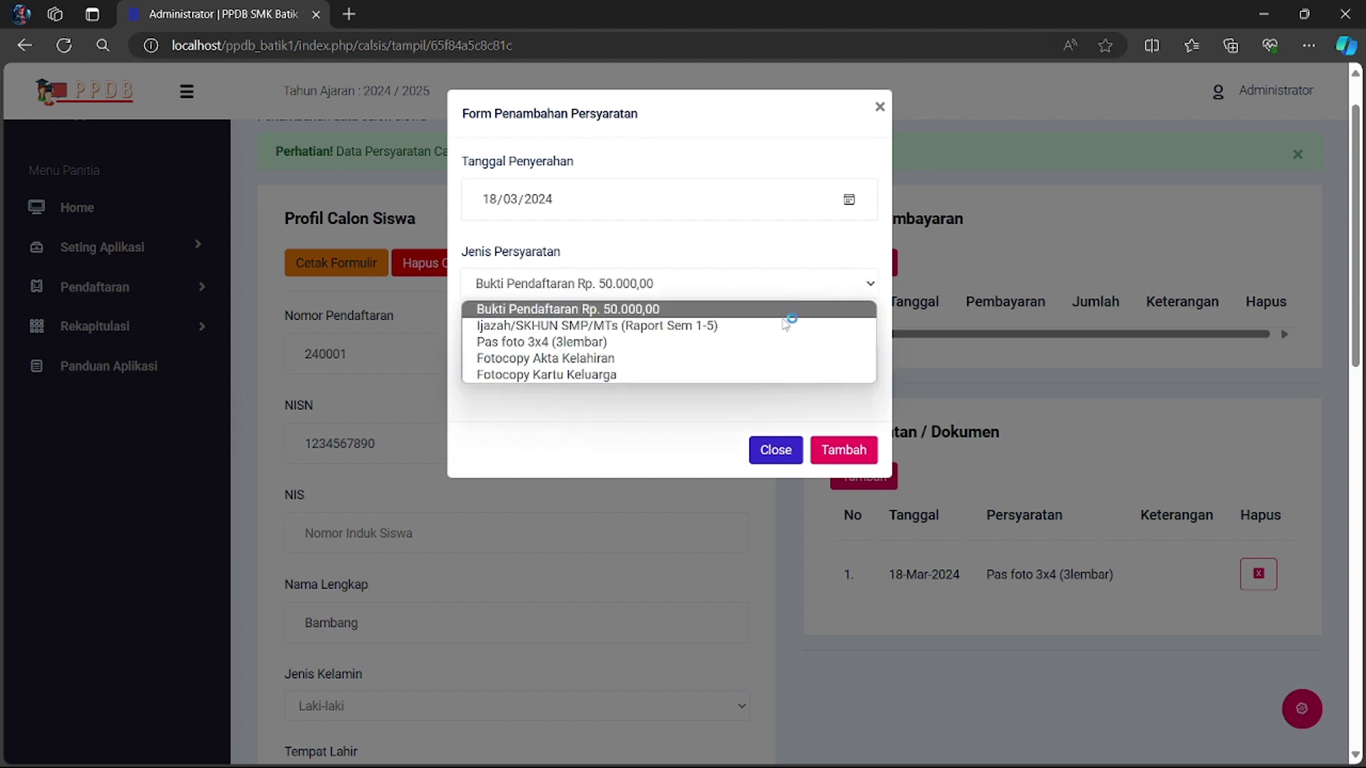
click(702, 362)
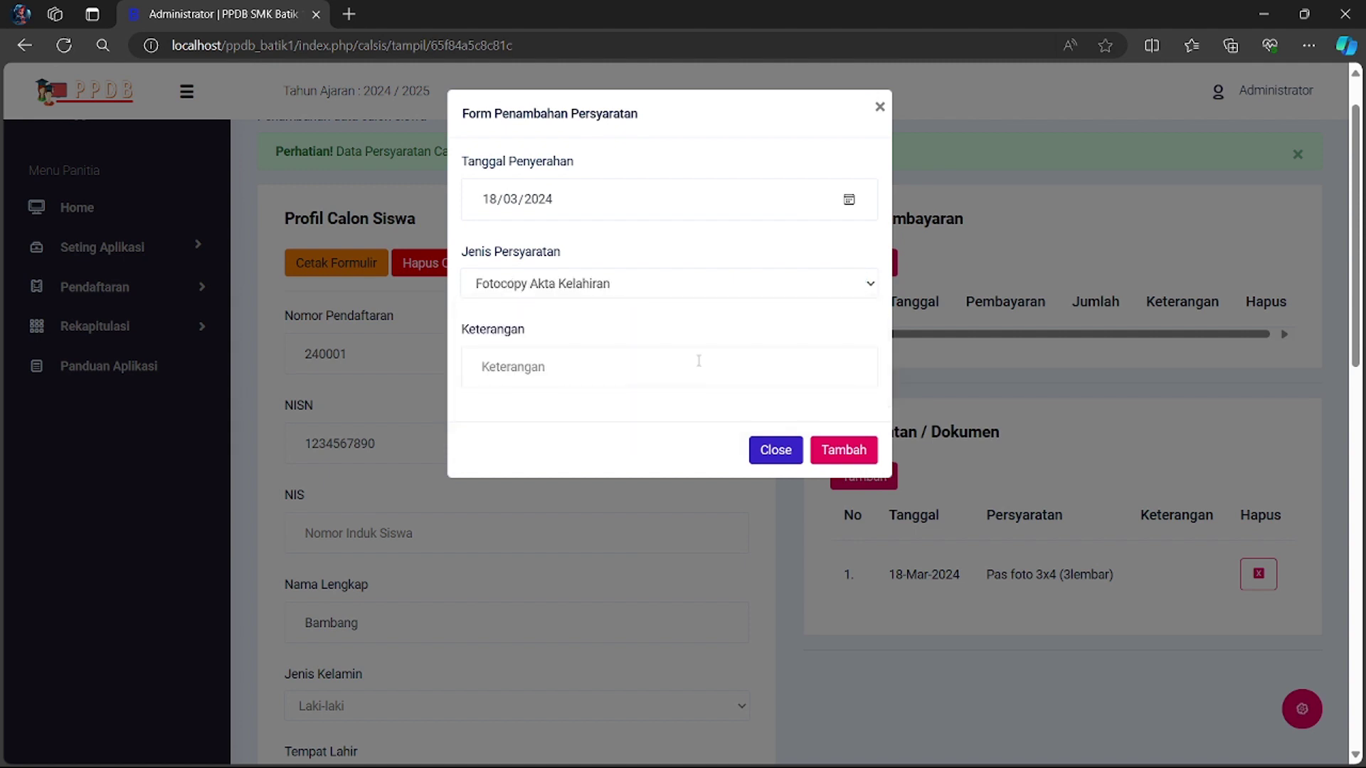
click(834, 450)
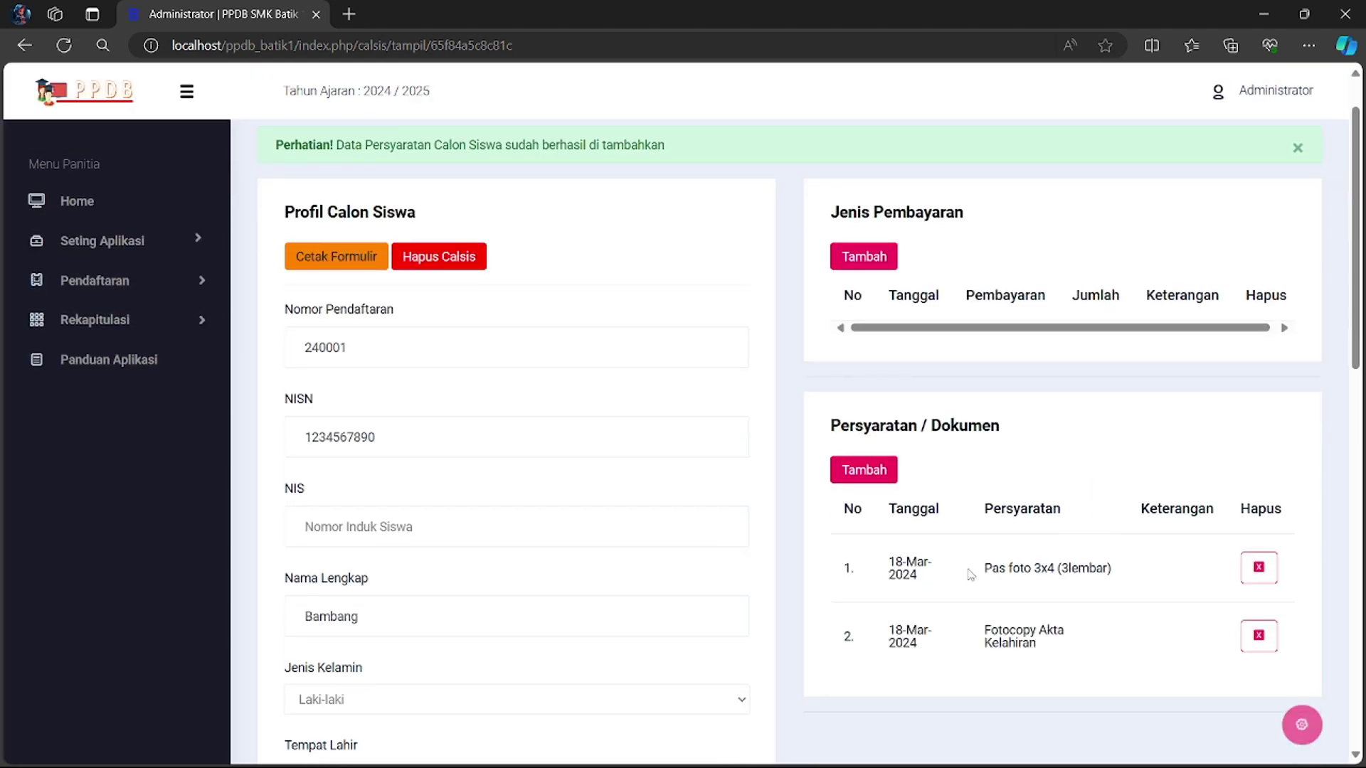
scroll(925, 463, up, 1)
click(873, 332)
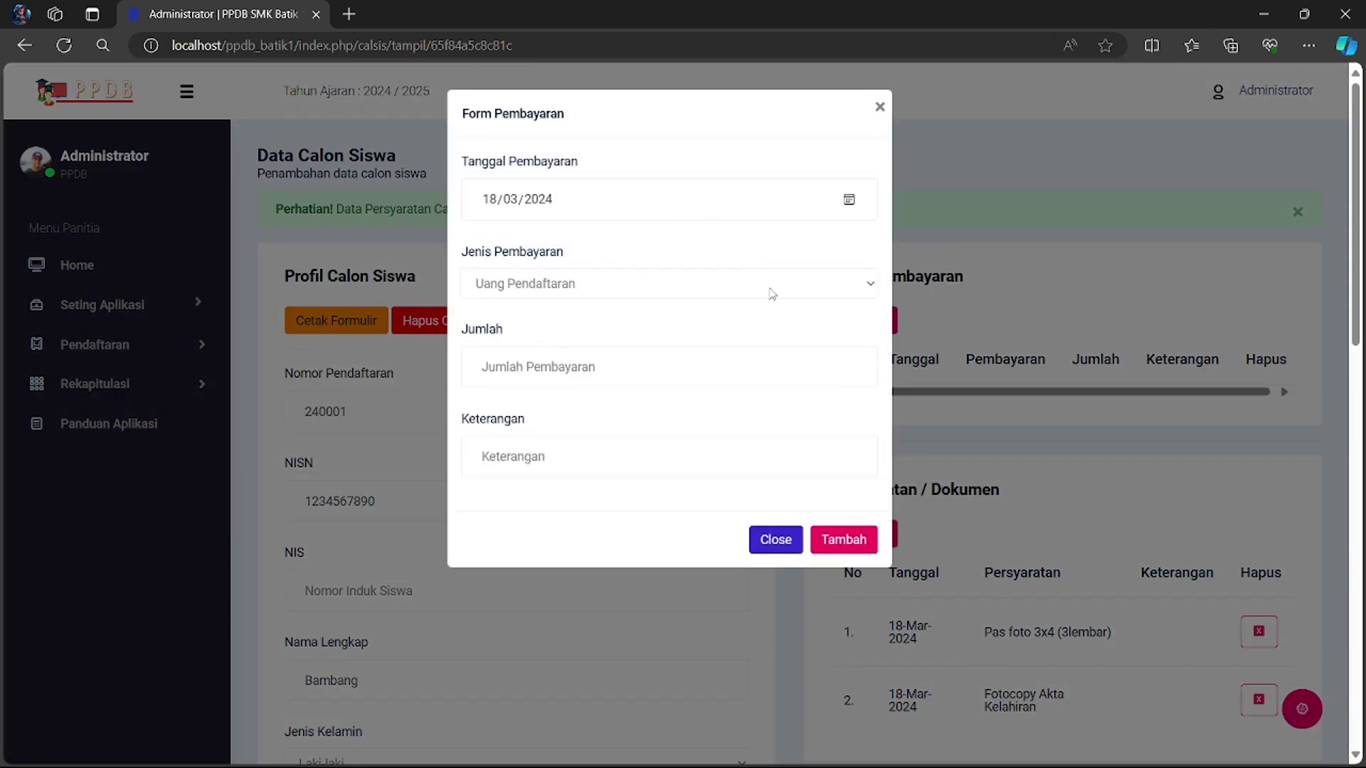
- Record a Uang Pendaftaran payment of 50000 for the applicant
click(772, 294)
click(644, 310)
click(570, 365)
text(50000)
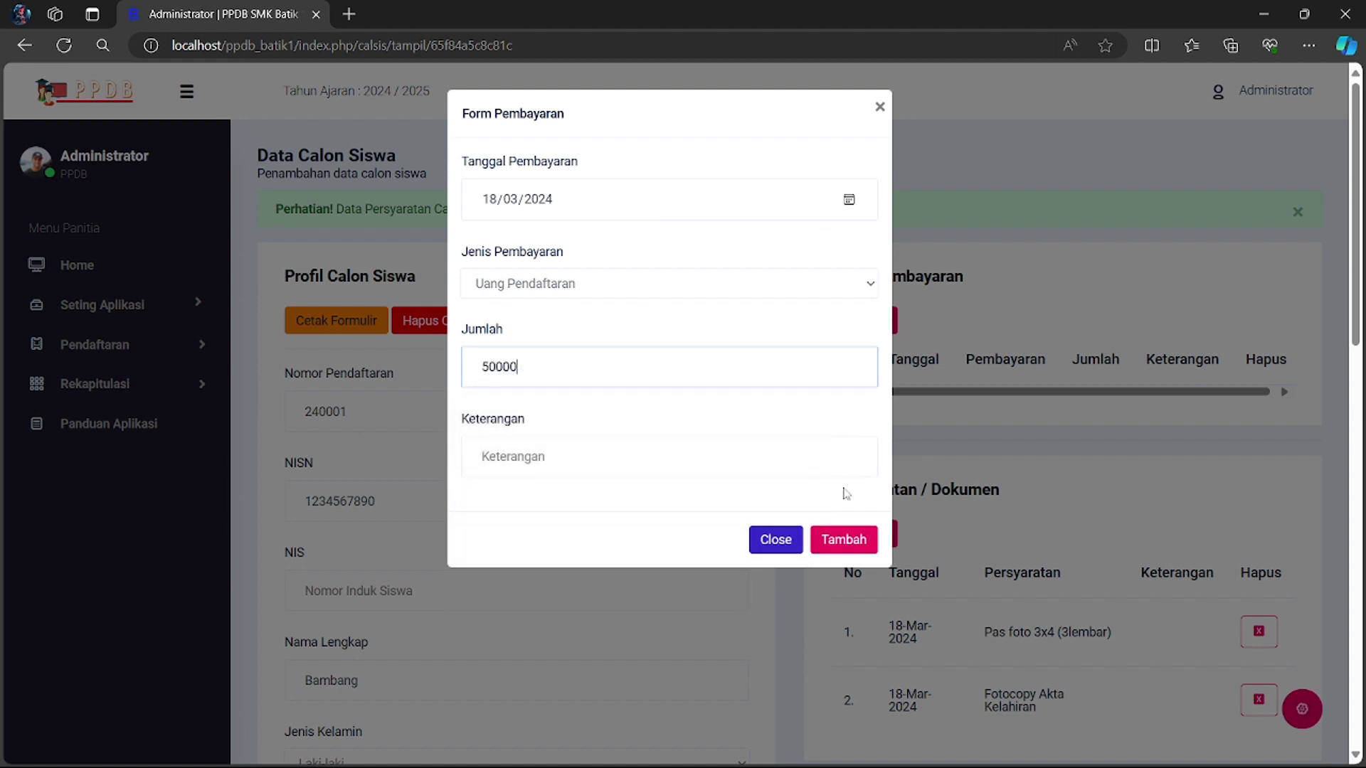
click(841, 542)
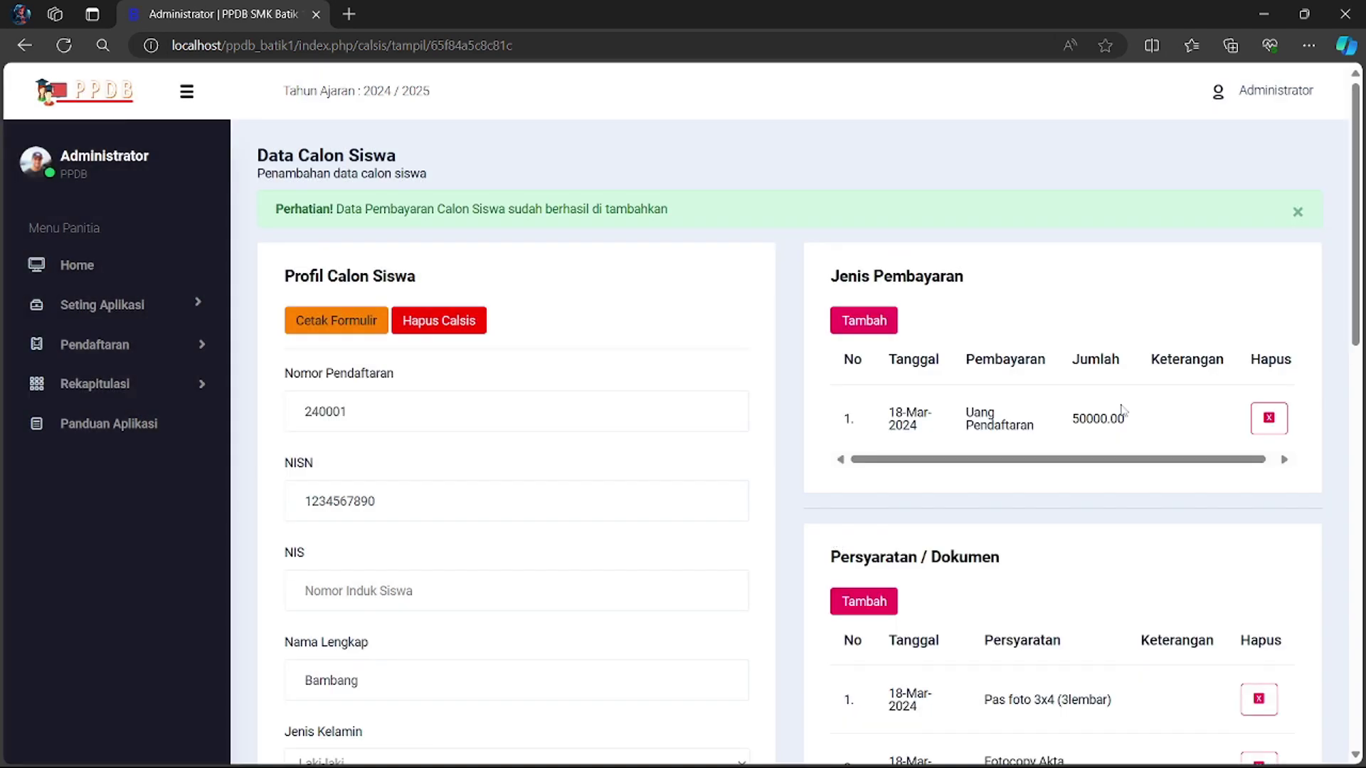
scroll(999, 398, down, 1)
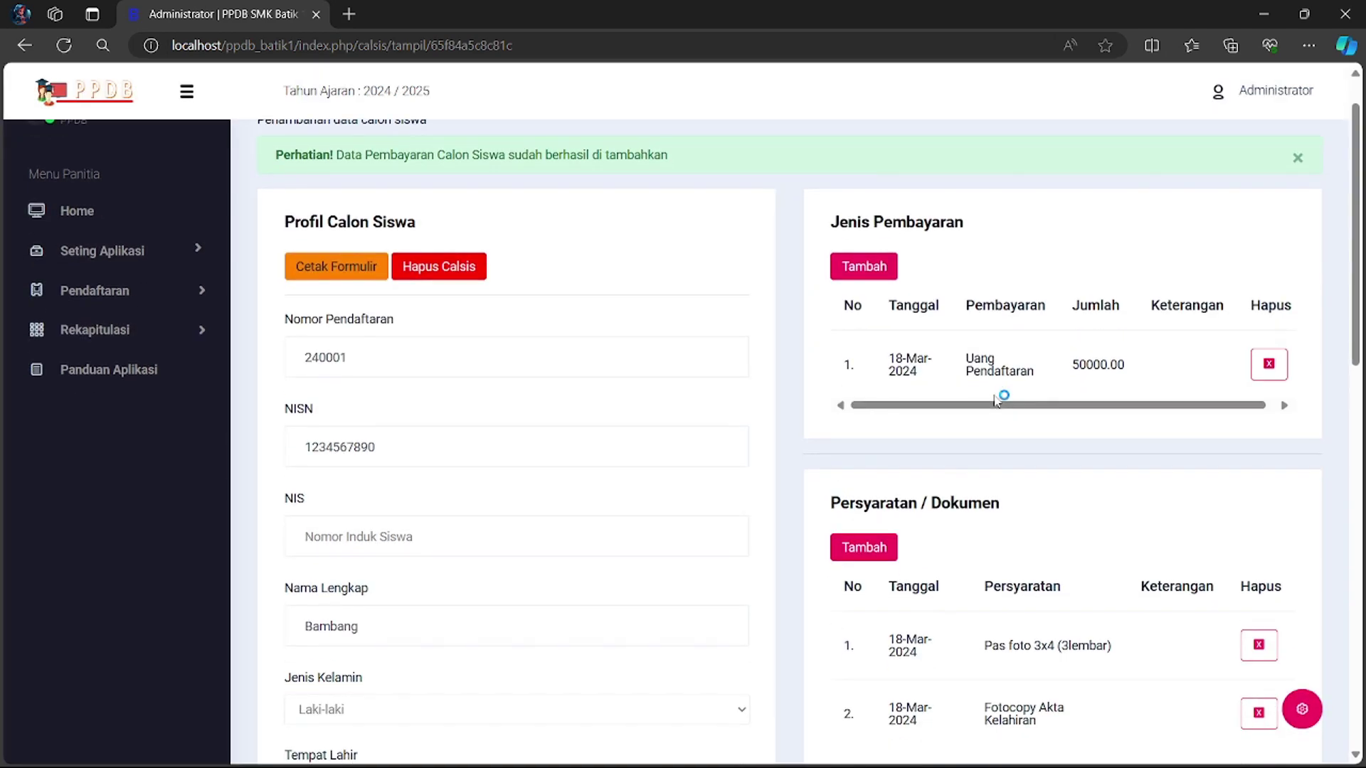
scroll(569, 313, up, 1)
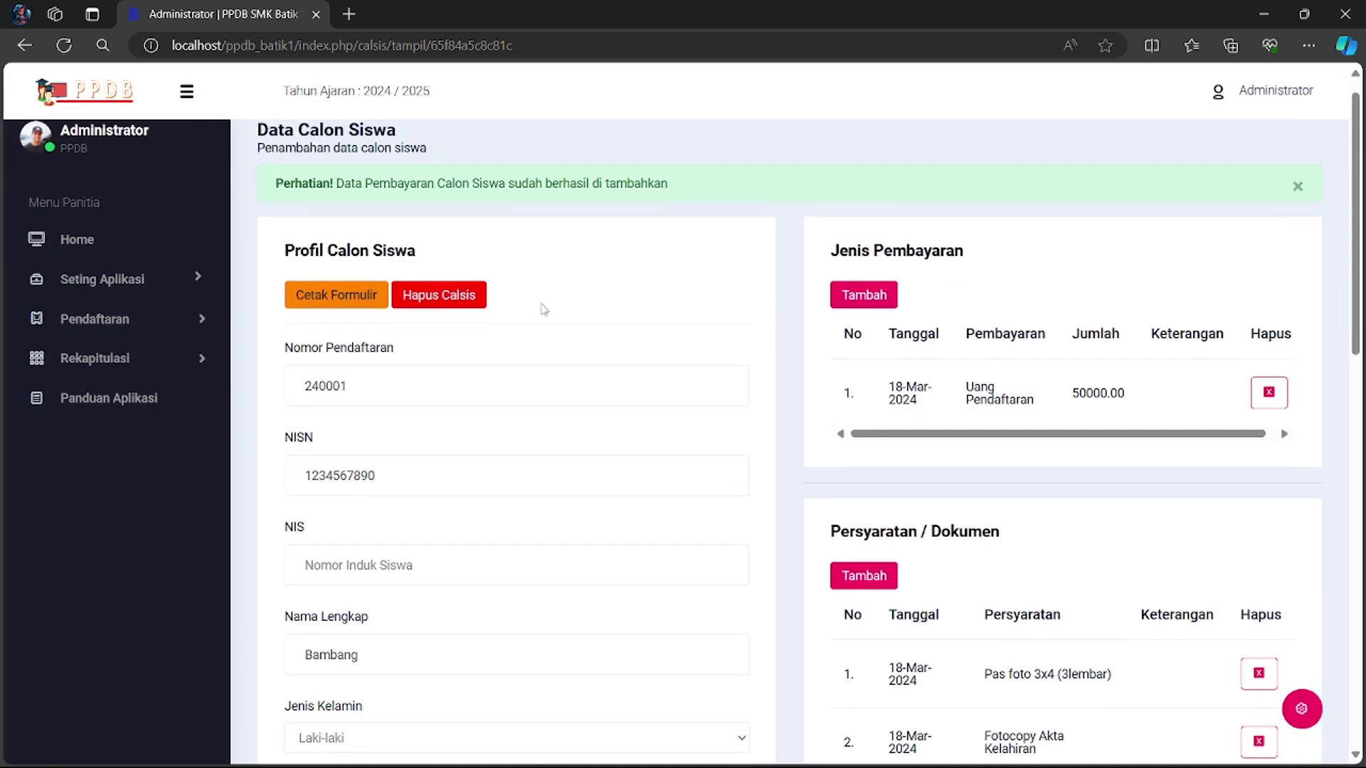
click(352, 295)
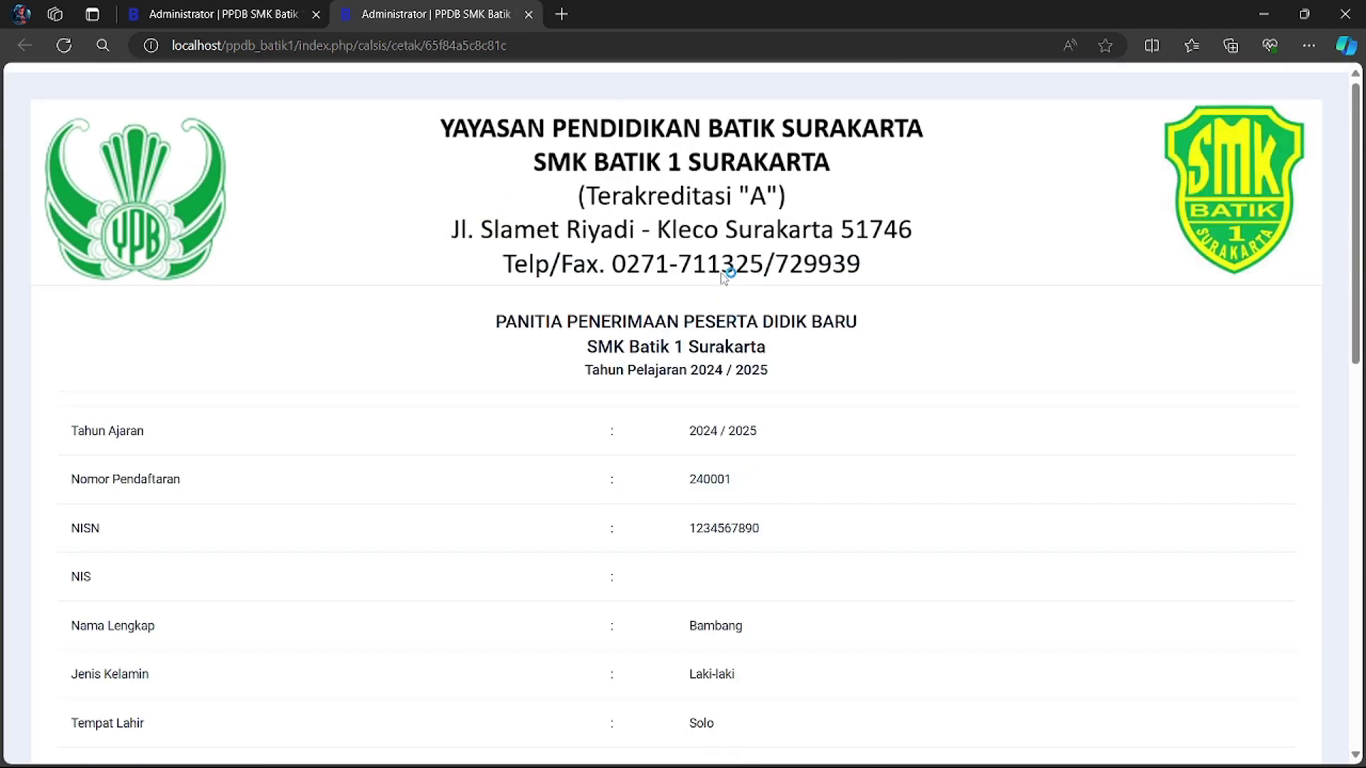
scroll(722, 277, down, 1)
scroll(722, 277, down, 10)
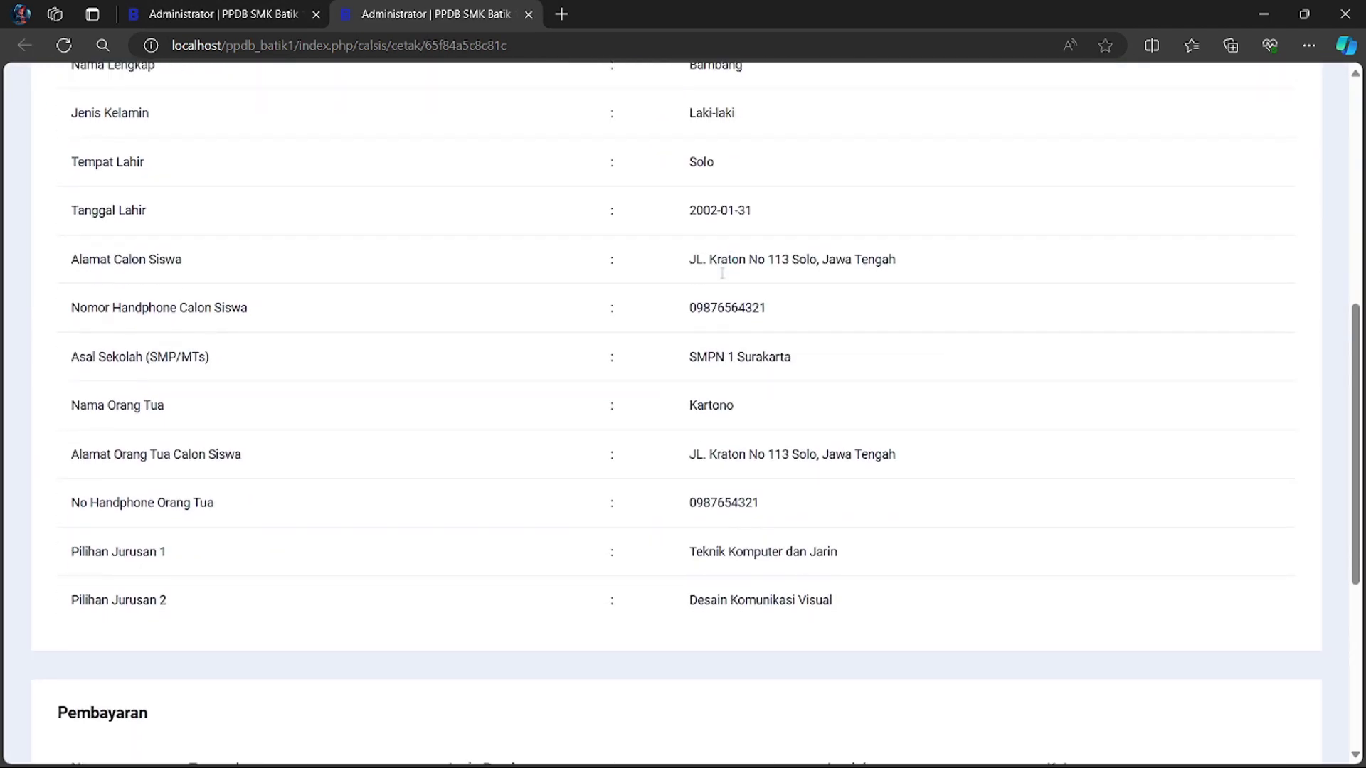
scroll(722, 277, down, 2)
scroll(722, 277, up, 15)
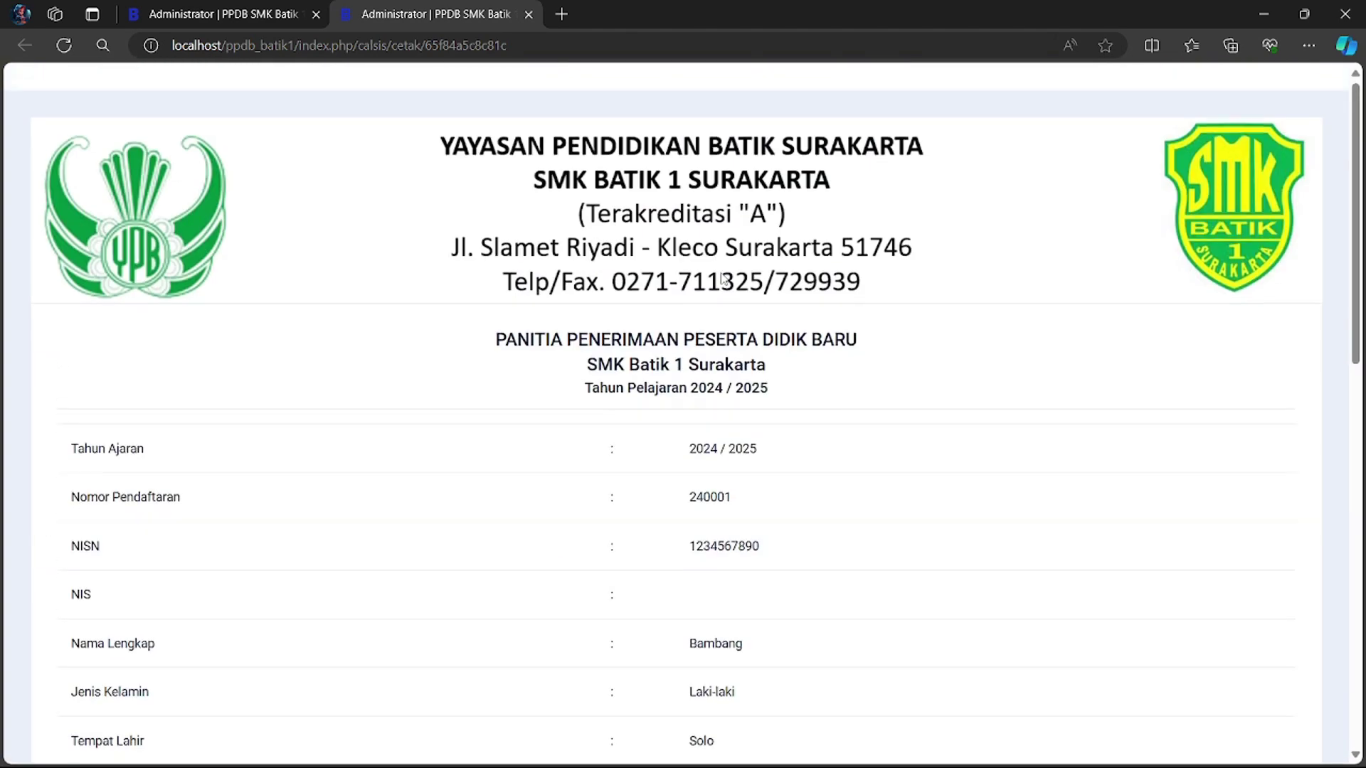
scroll(662, 527, down, 8)
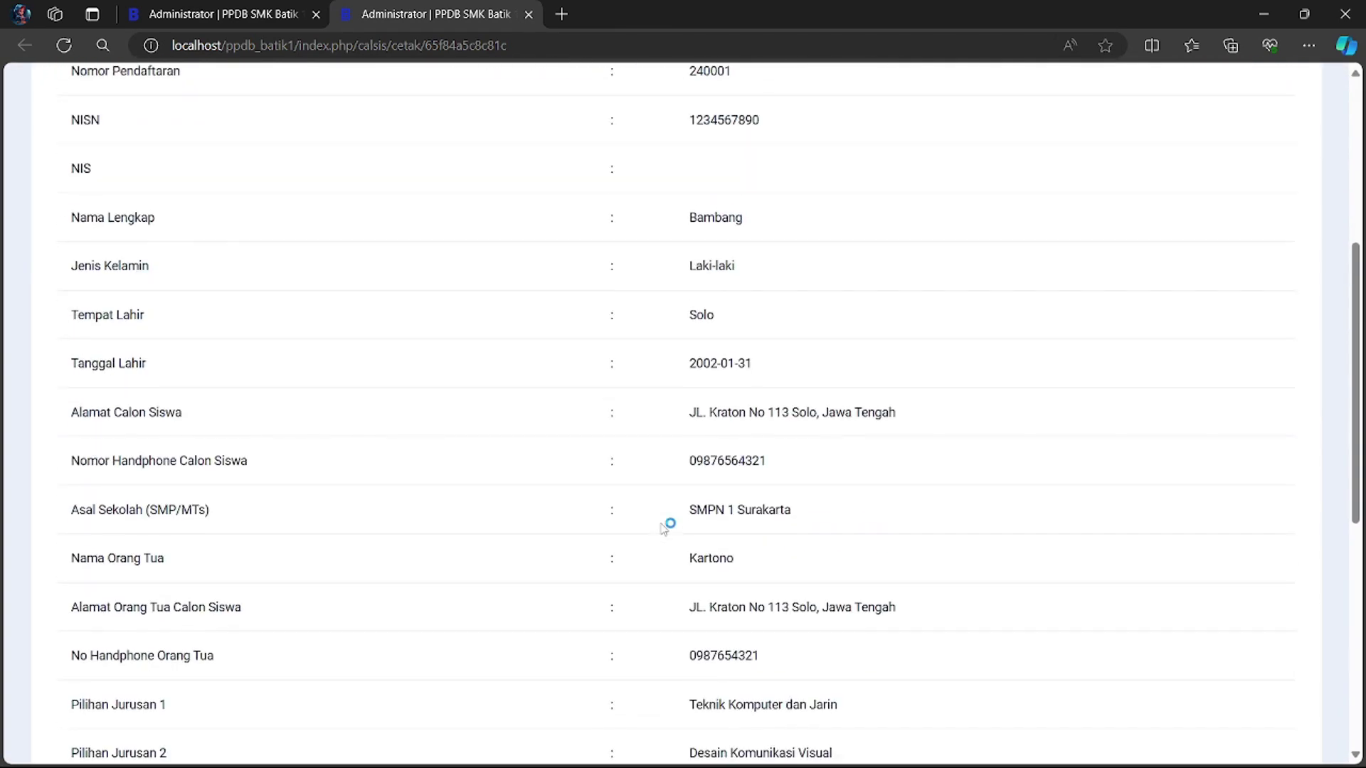
scroll(662, 524, down, 3)
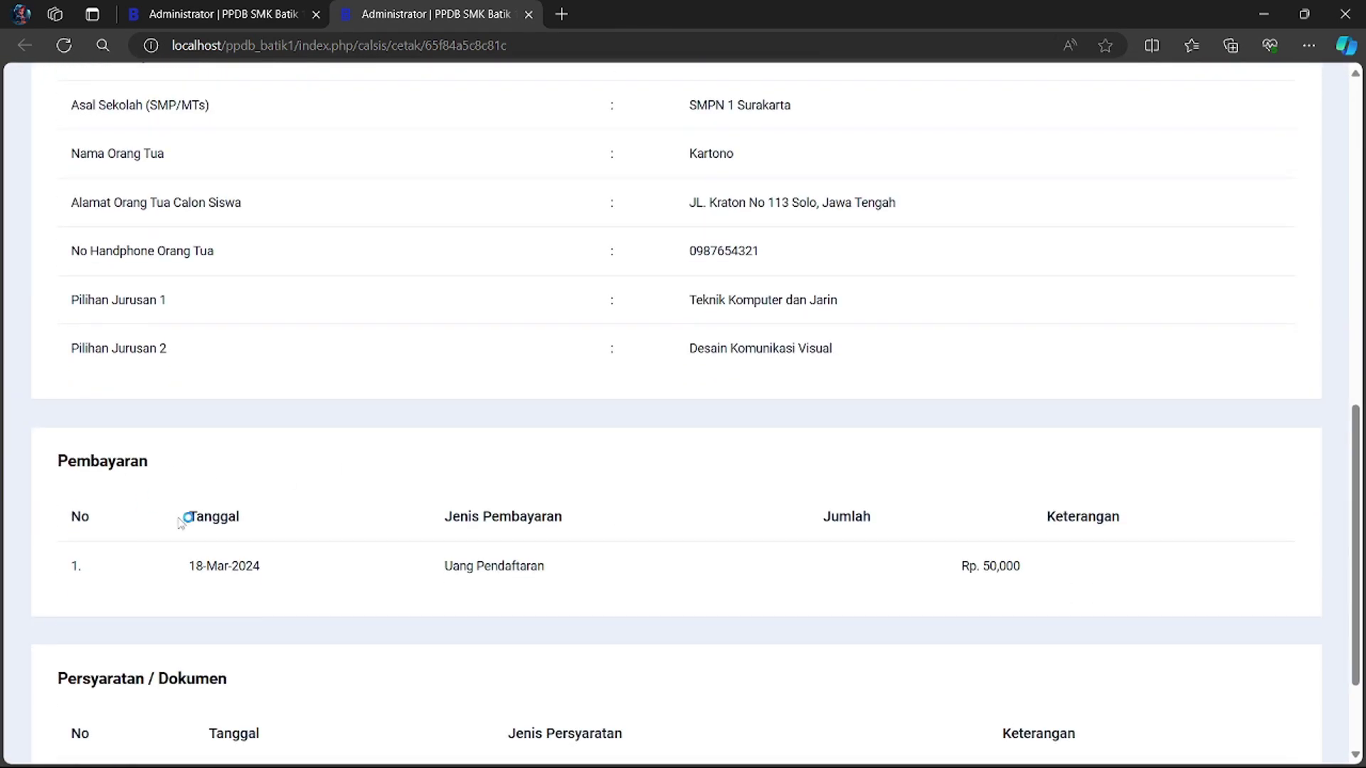
scroll(207, 509, down, 1)
scroll(713, 576, down, 1)
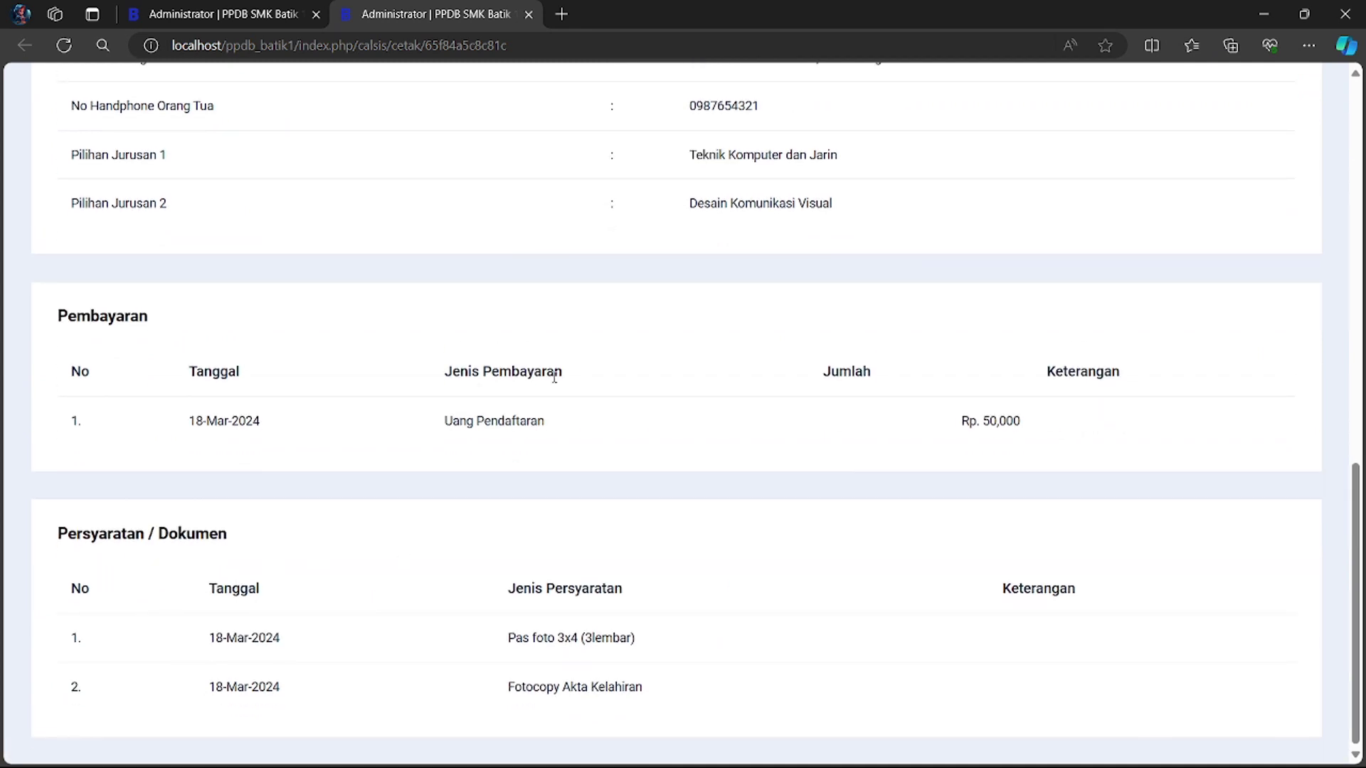
click(528, 14)
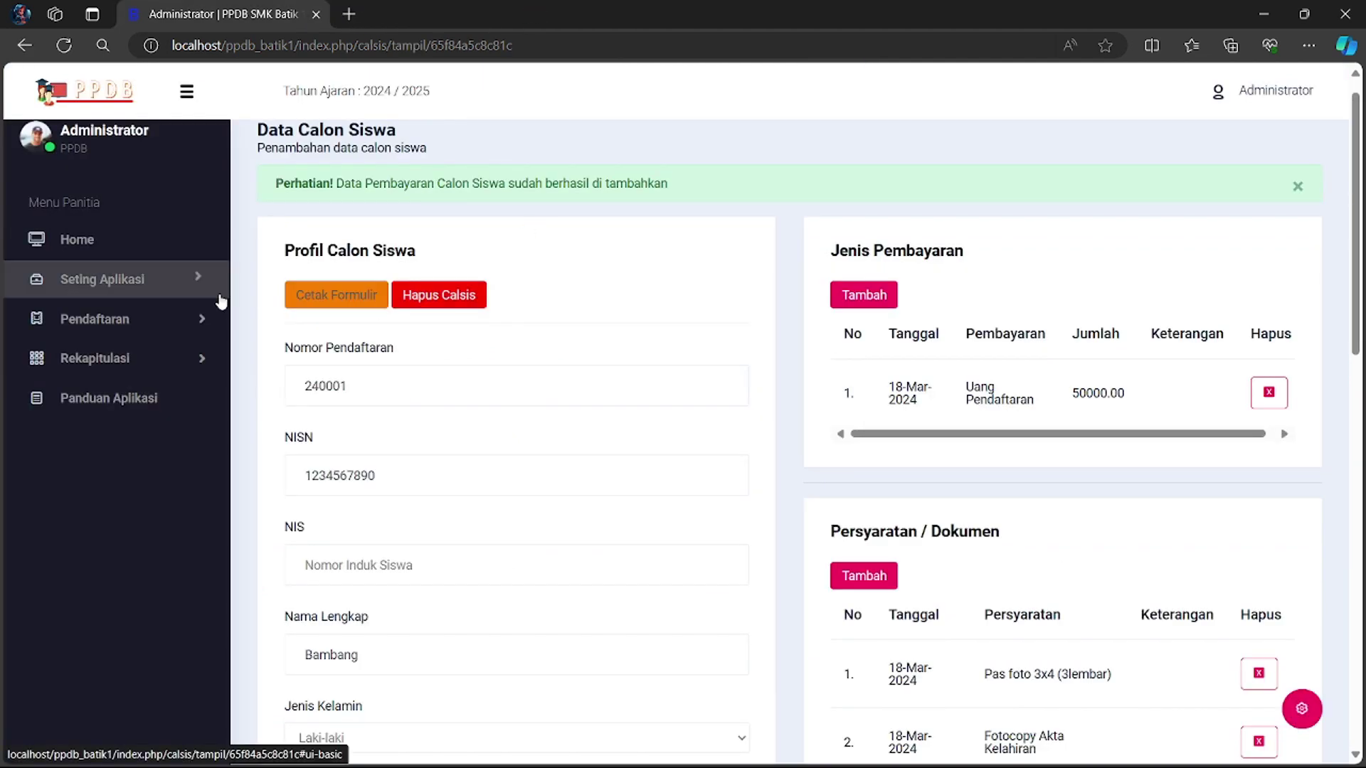
- Open the Rekap Calsis recap listing the single registered applicant, then start a search
click(103, 320)
click(107, 387)
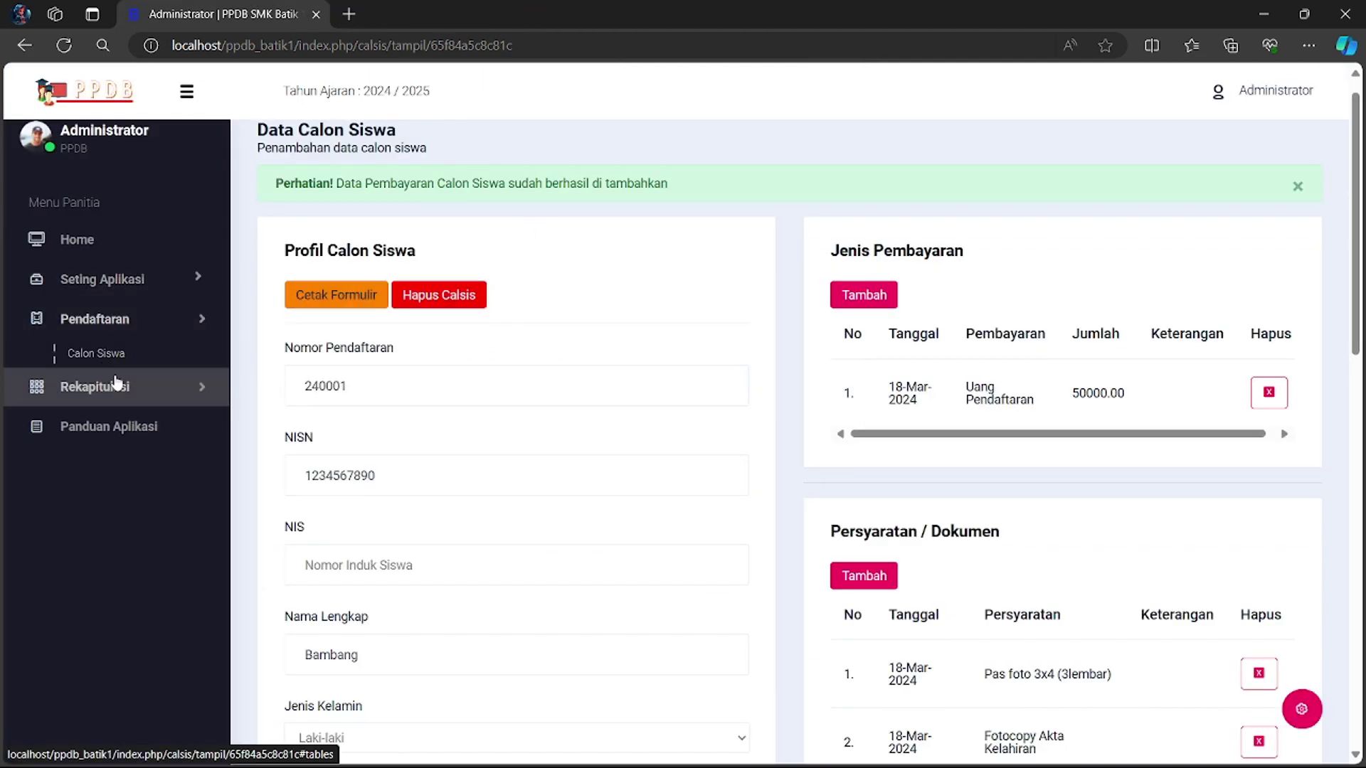
click(101, 391)
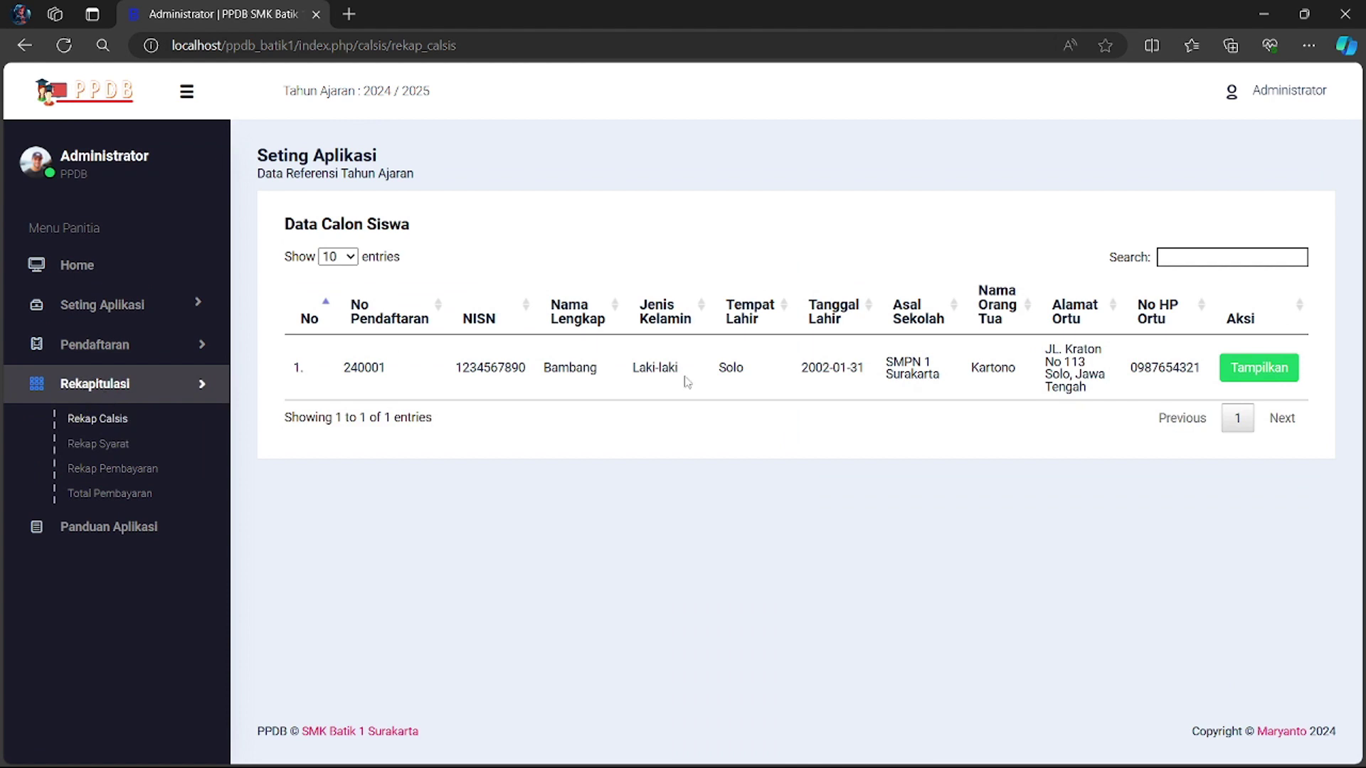
click(1255, 367)
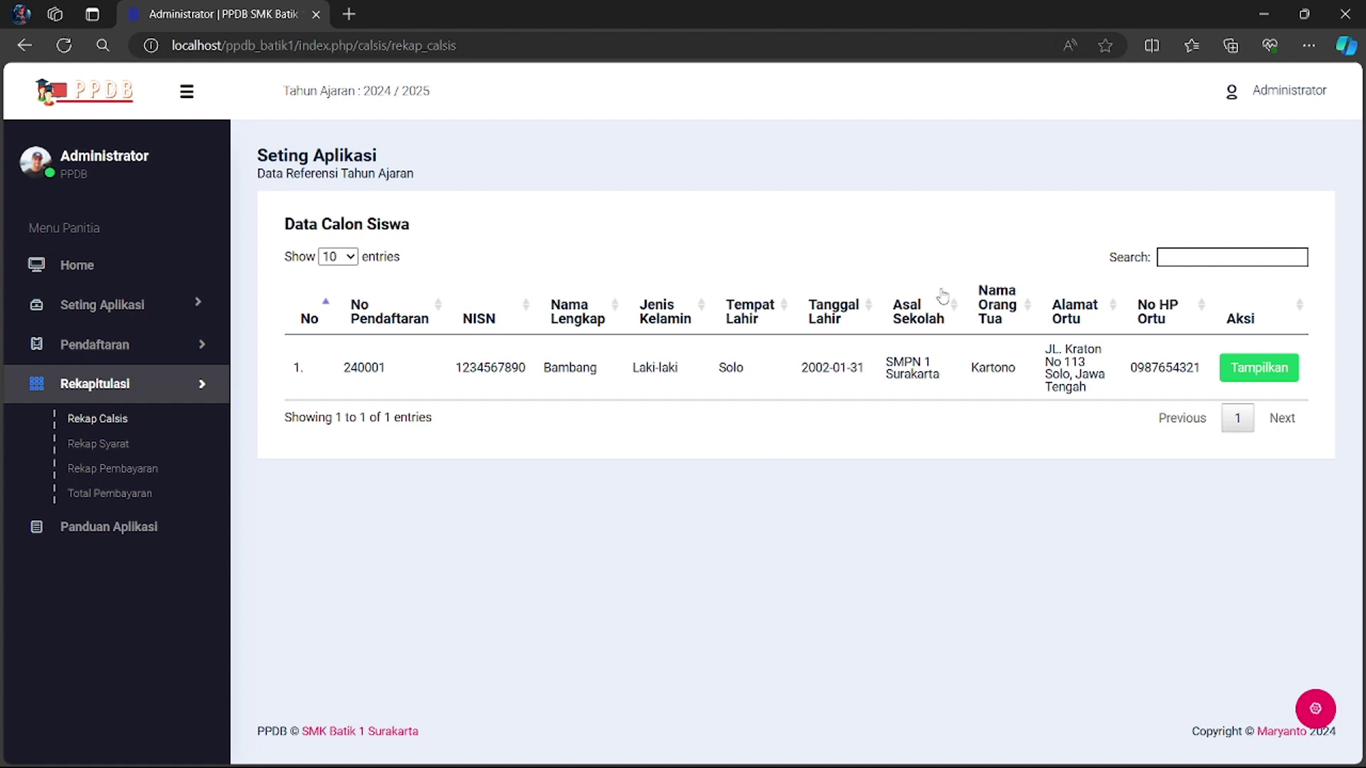
click(1177, 256)
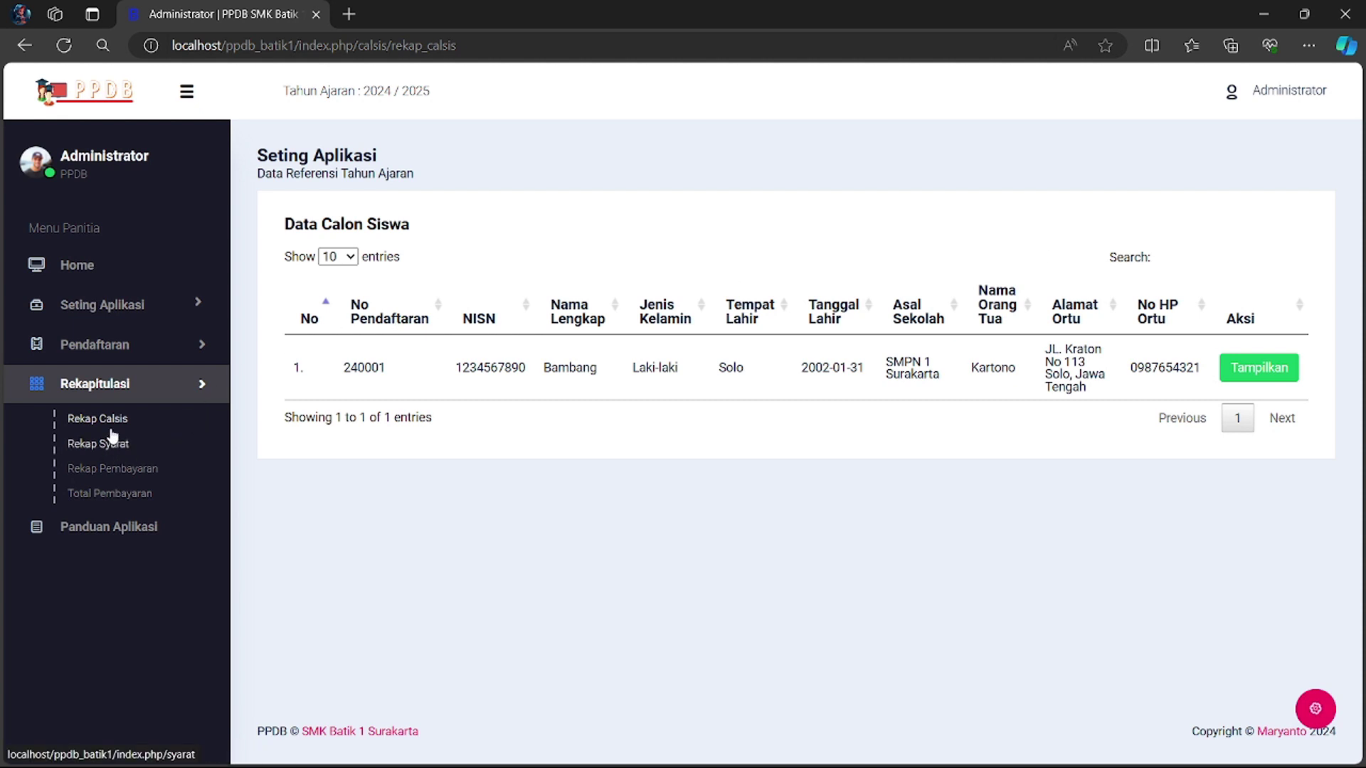
- View Rekap Syarat, then Rekap Pembayaran, showing Uang Pendaftaran Ok and Uang DPP blank
click(104, 450)
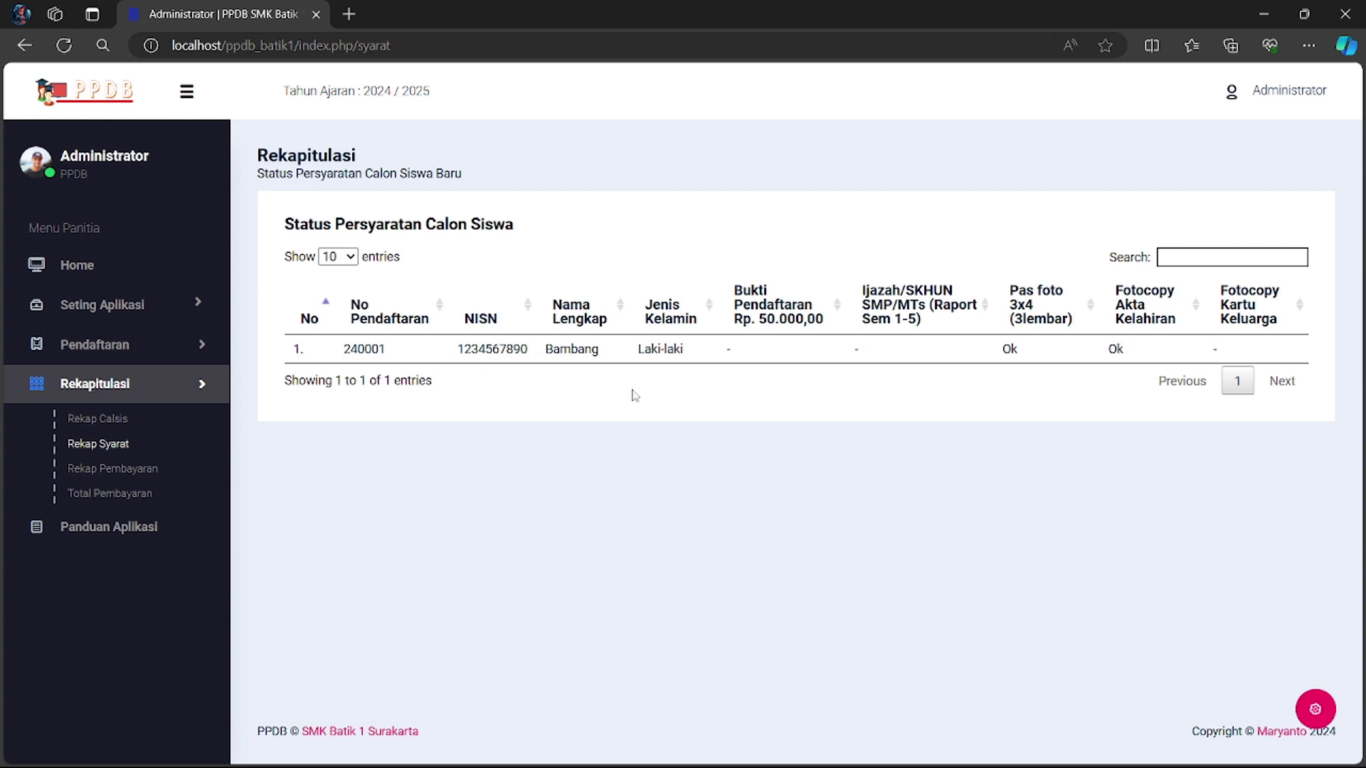
click(140, 469)
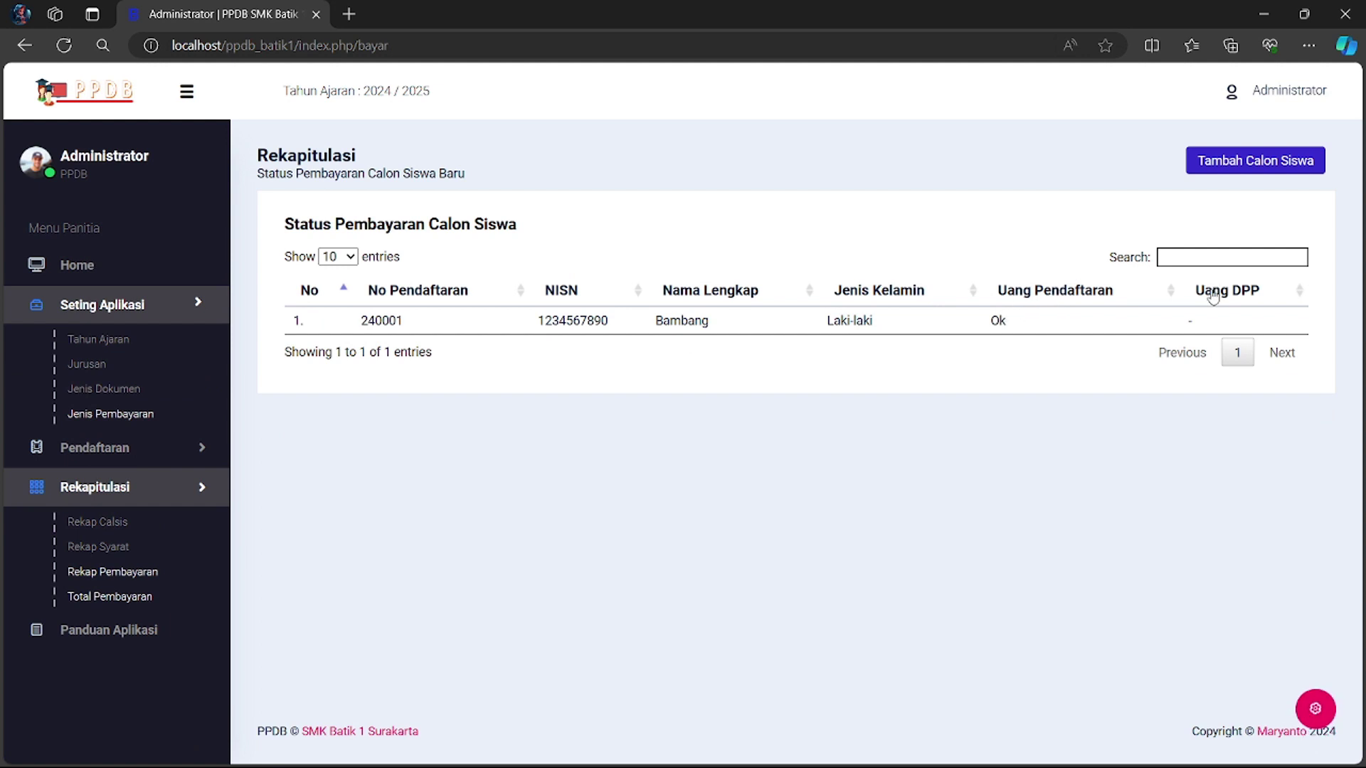
- Open the Total Pembayaran recap showing the applicant's payments totalling Rp. 50,000
click(107, 598)
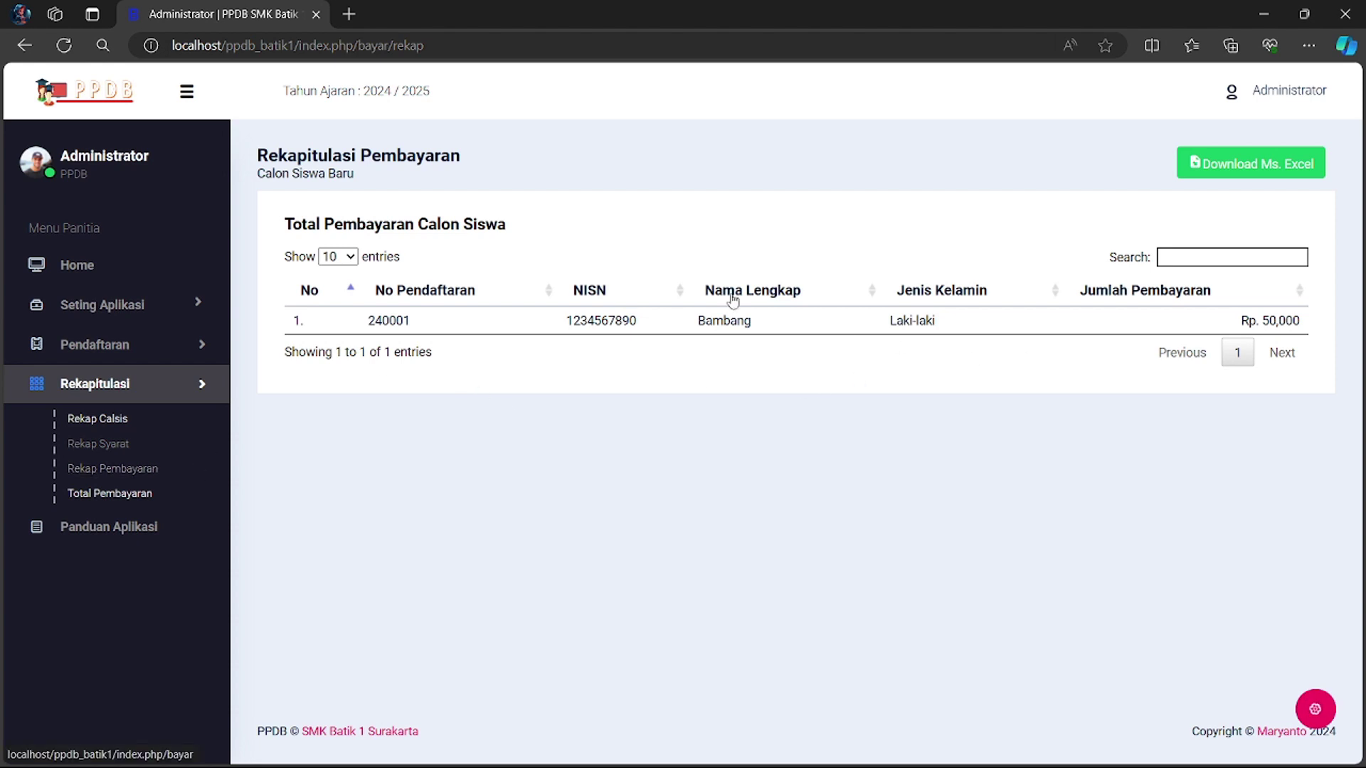
- Log out of the Administrator account to return to the login page
click(1284, 94)
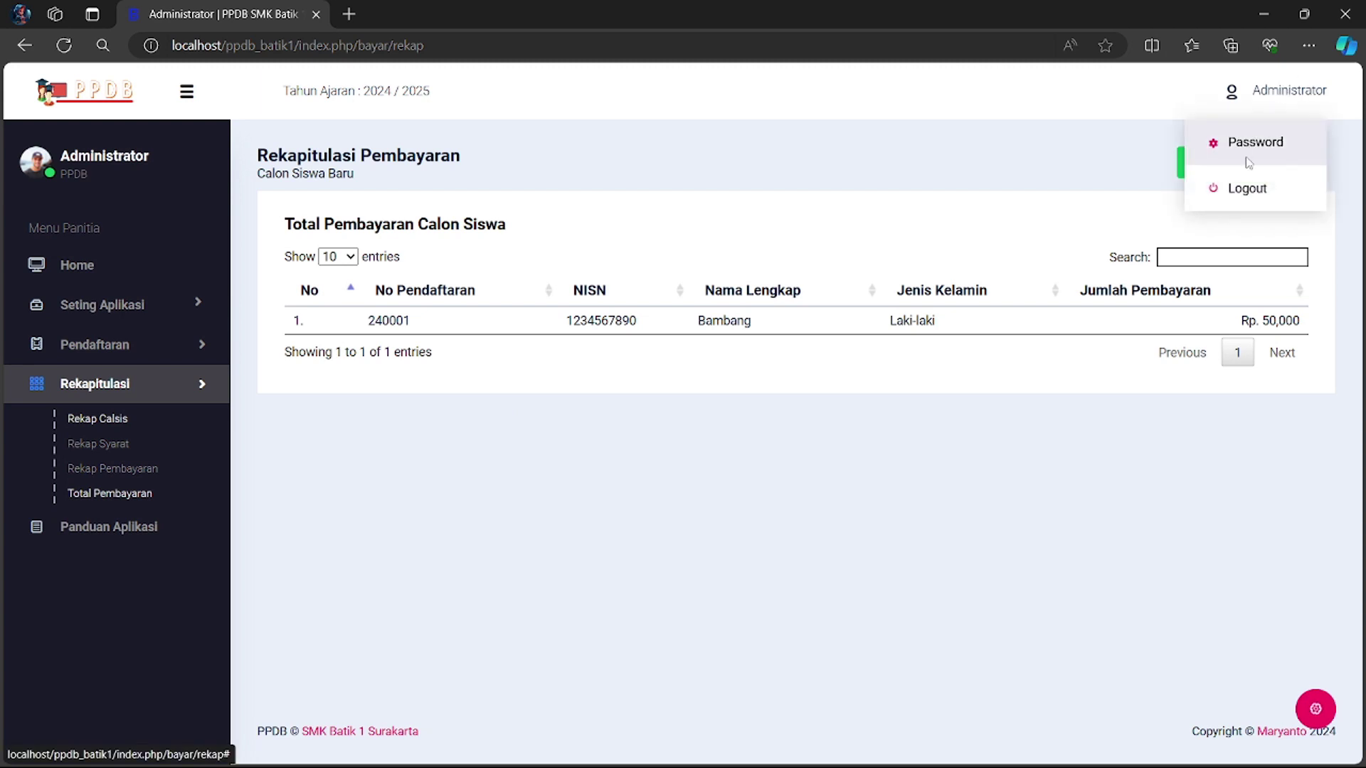
click(1238, 188)
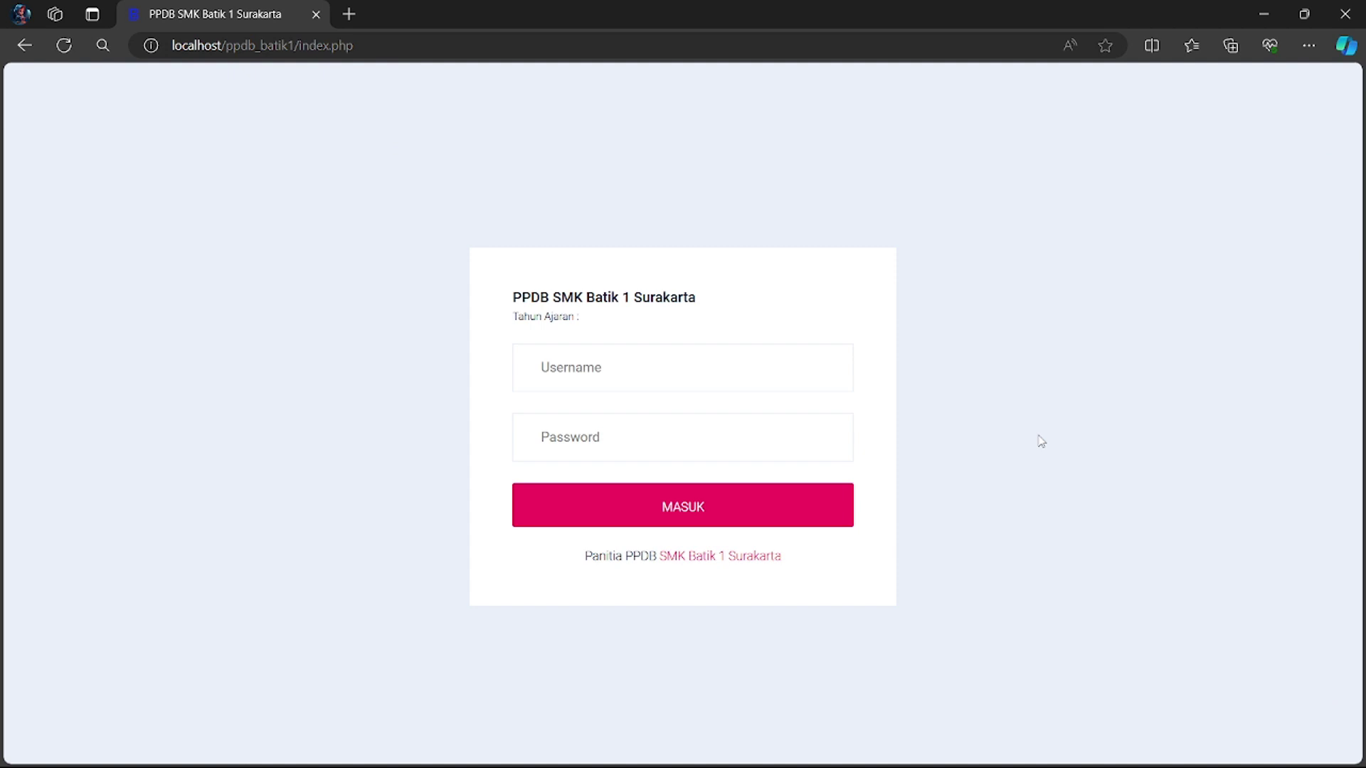
click(853, 749)
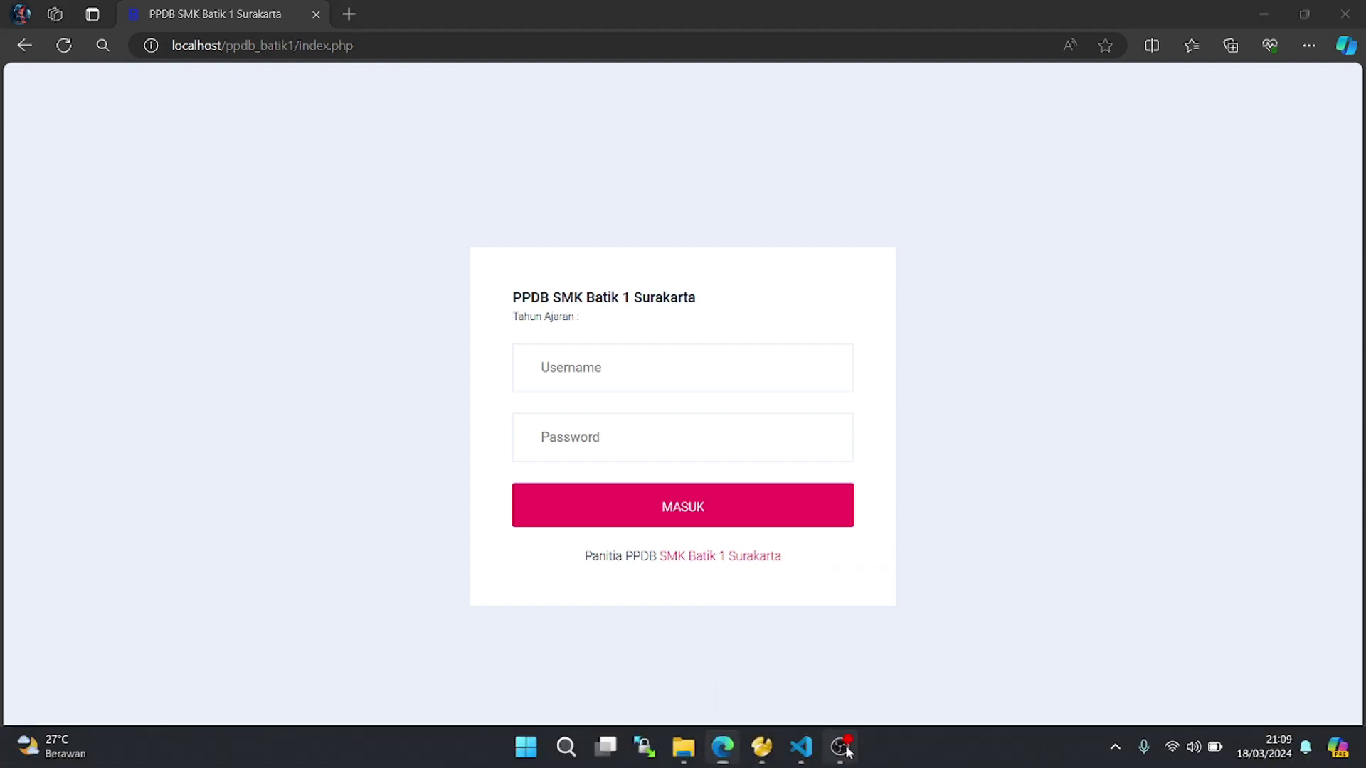